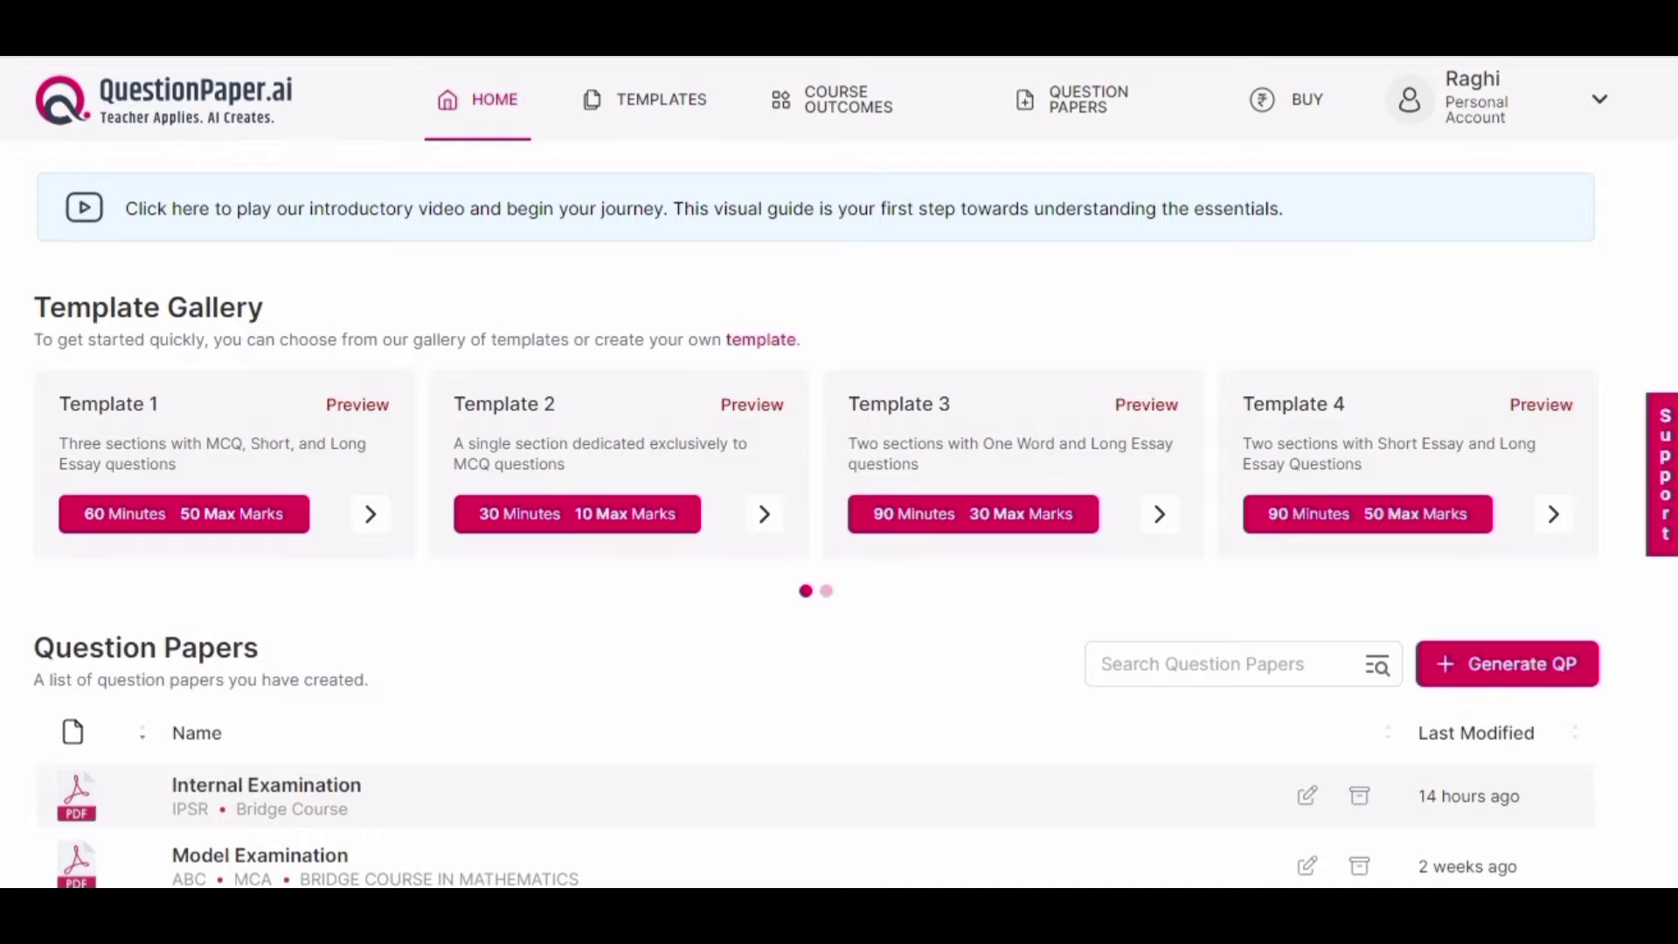
- Open the form for creating a new question paper from an existing template
{"action": "scroll", "coordinate": [815, 514], "scroll_direction": "down", "scroll_amount": 4}
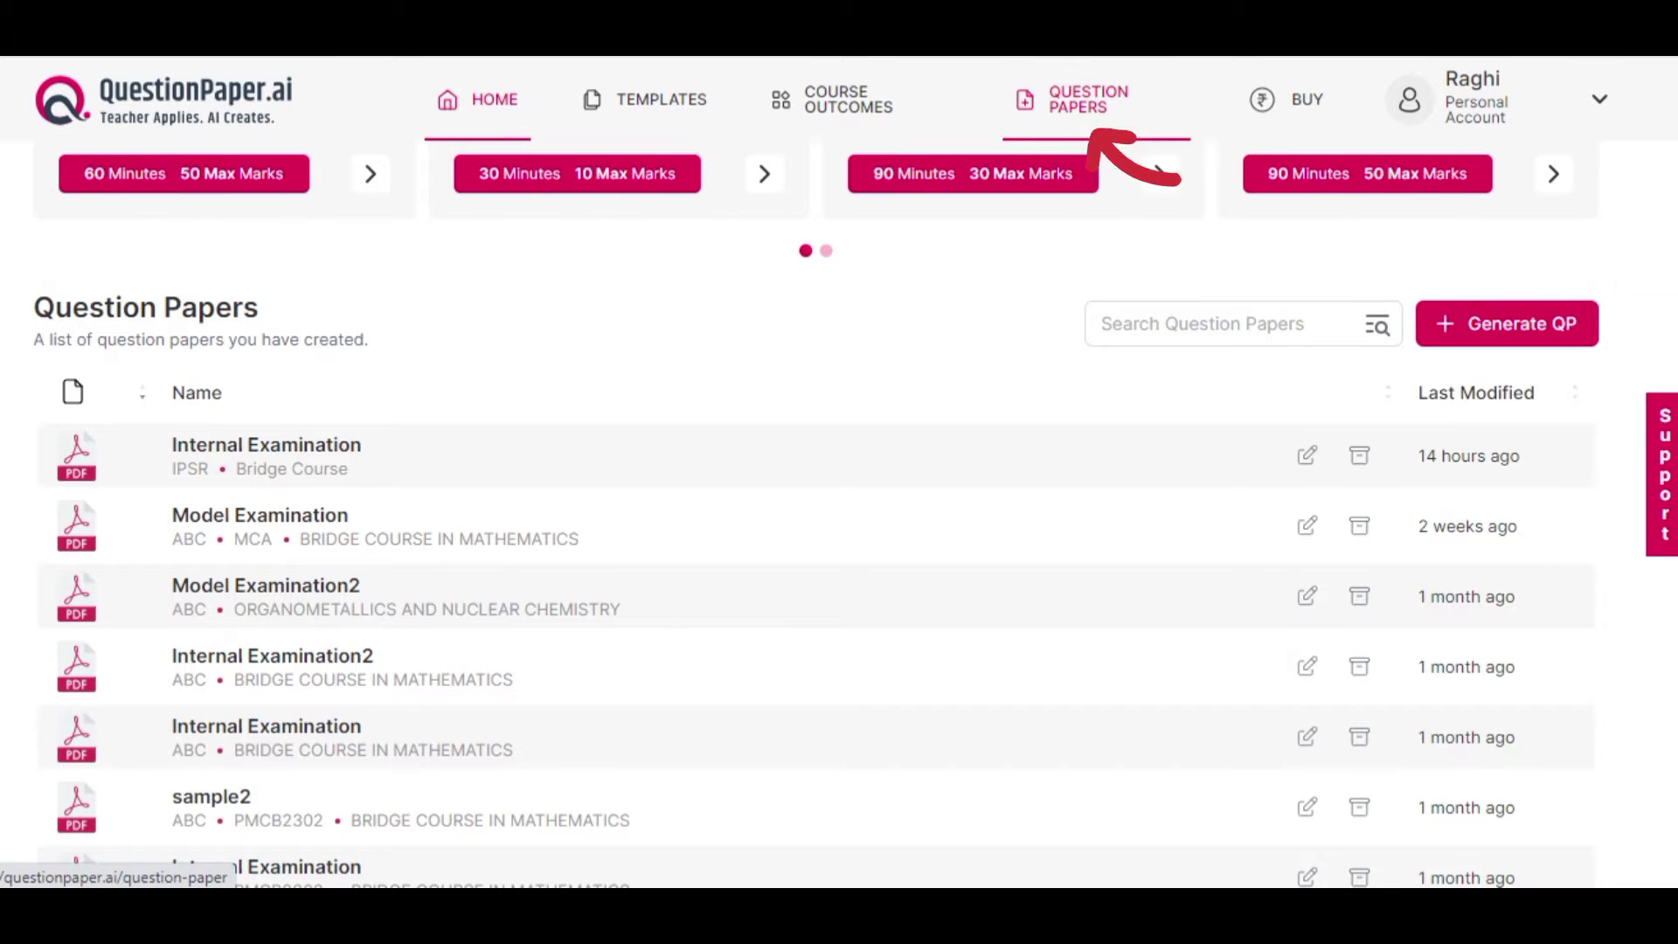
{"action": "left_click", "coordinate": [1087, 98]}
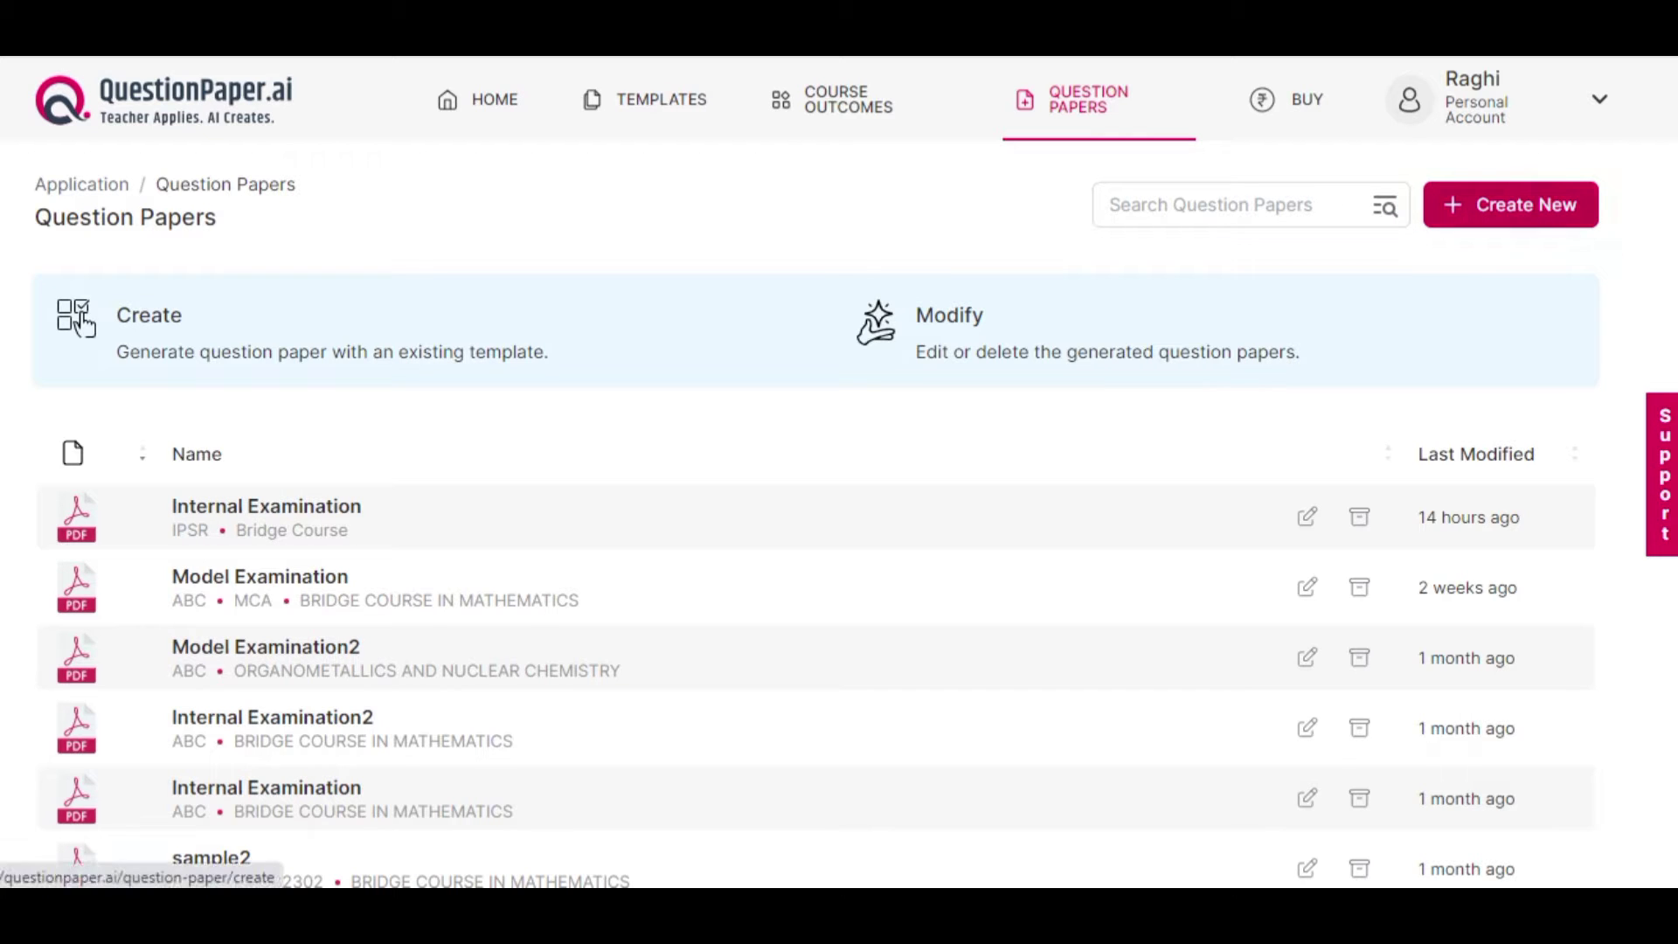
{"action": "left_click", "coordinate": [84, 325]}
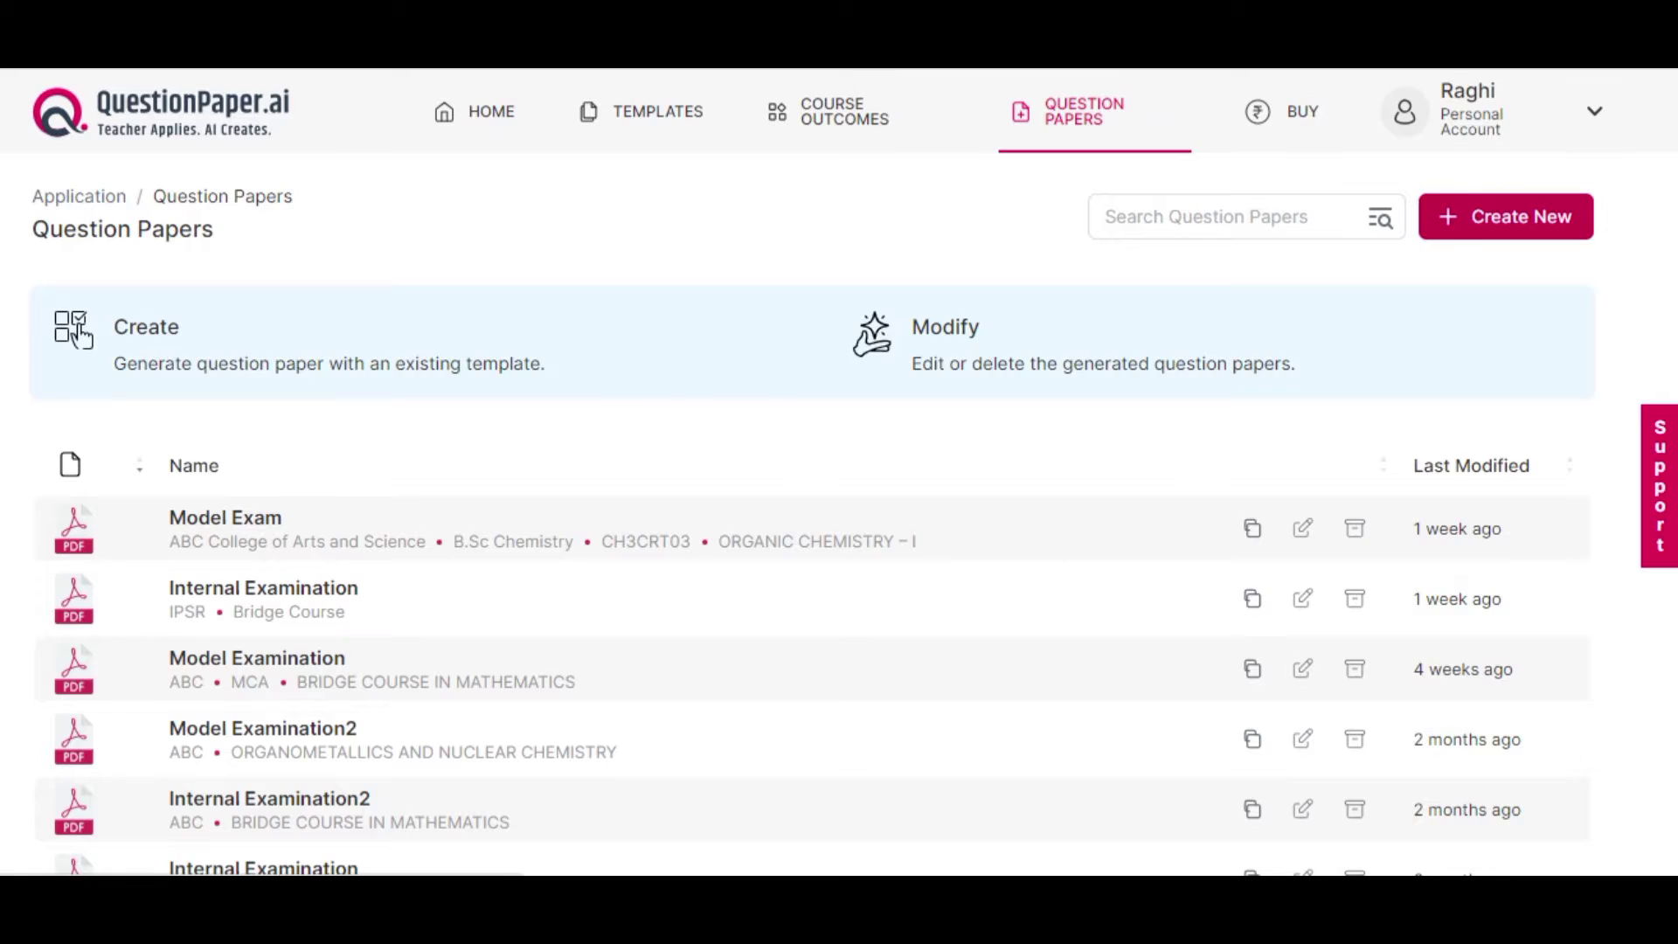
{"action": "left_click", "coordinate": [84, 332]}
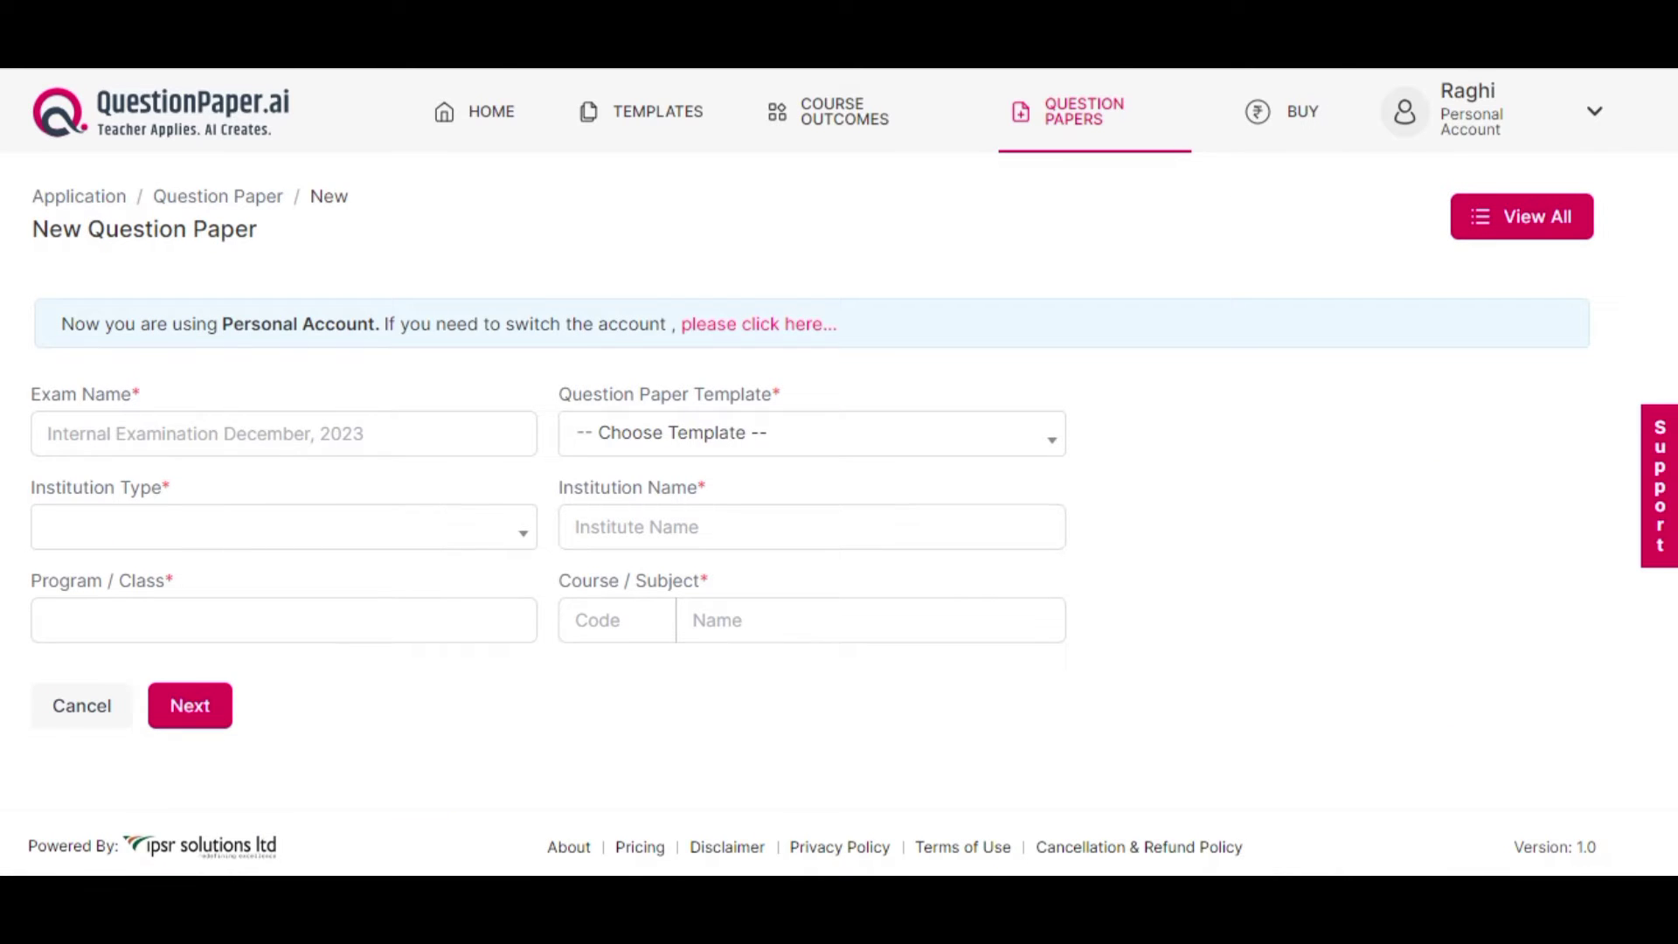
- Name the exam "Internal Exam" and choose Internal Assessment as the question paper template
{"action": "left_click", "coordinate": [283, 433]}
{"action": "type", "text": "I"}
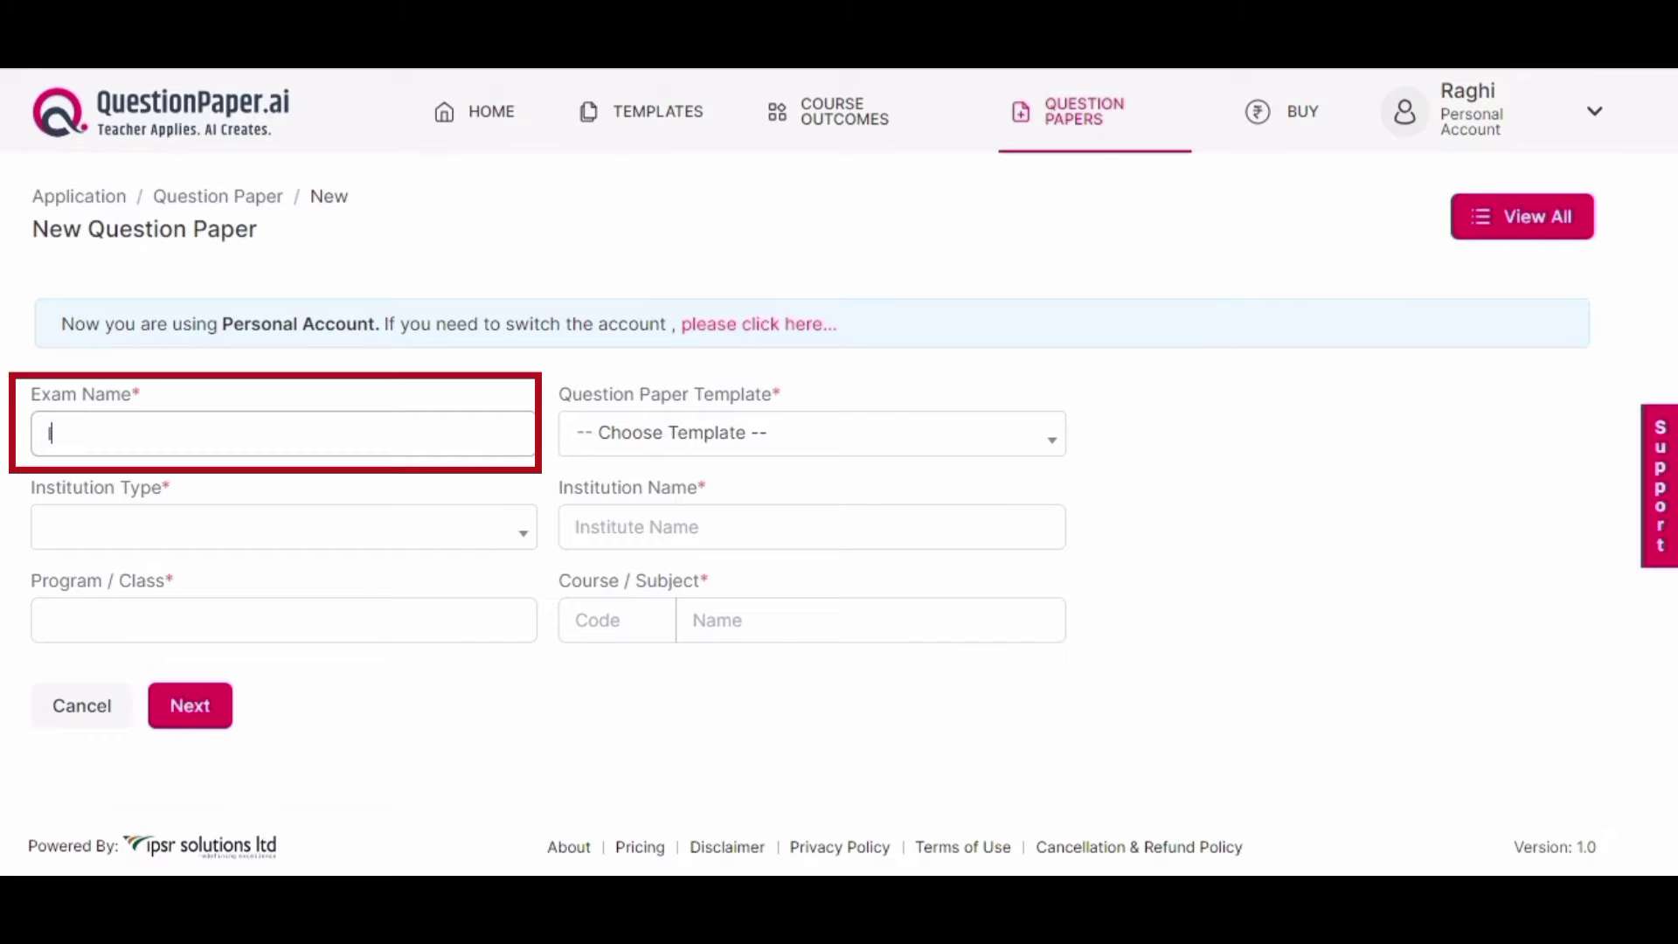
{"action": "key", "text": "BackSpace"}
{"action": "type", "text": "Internal Exam"}
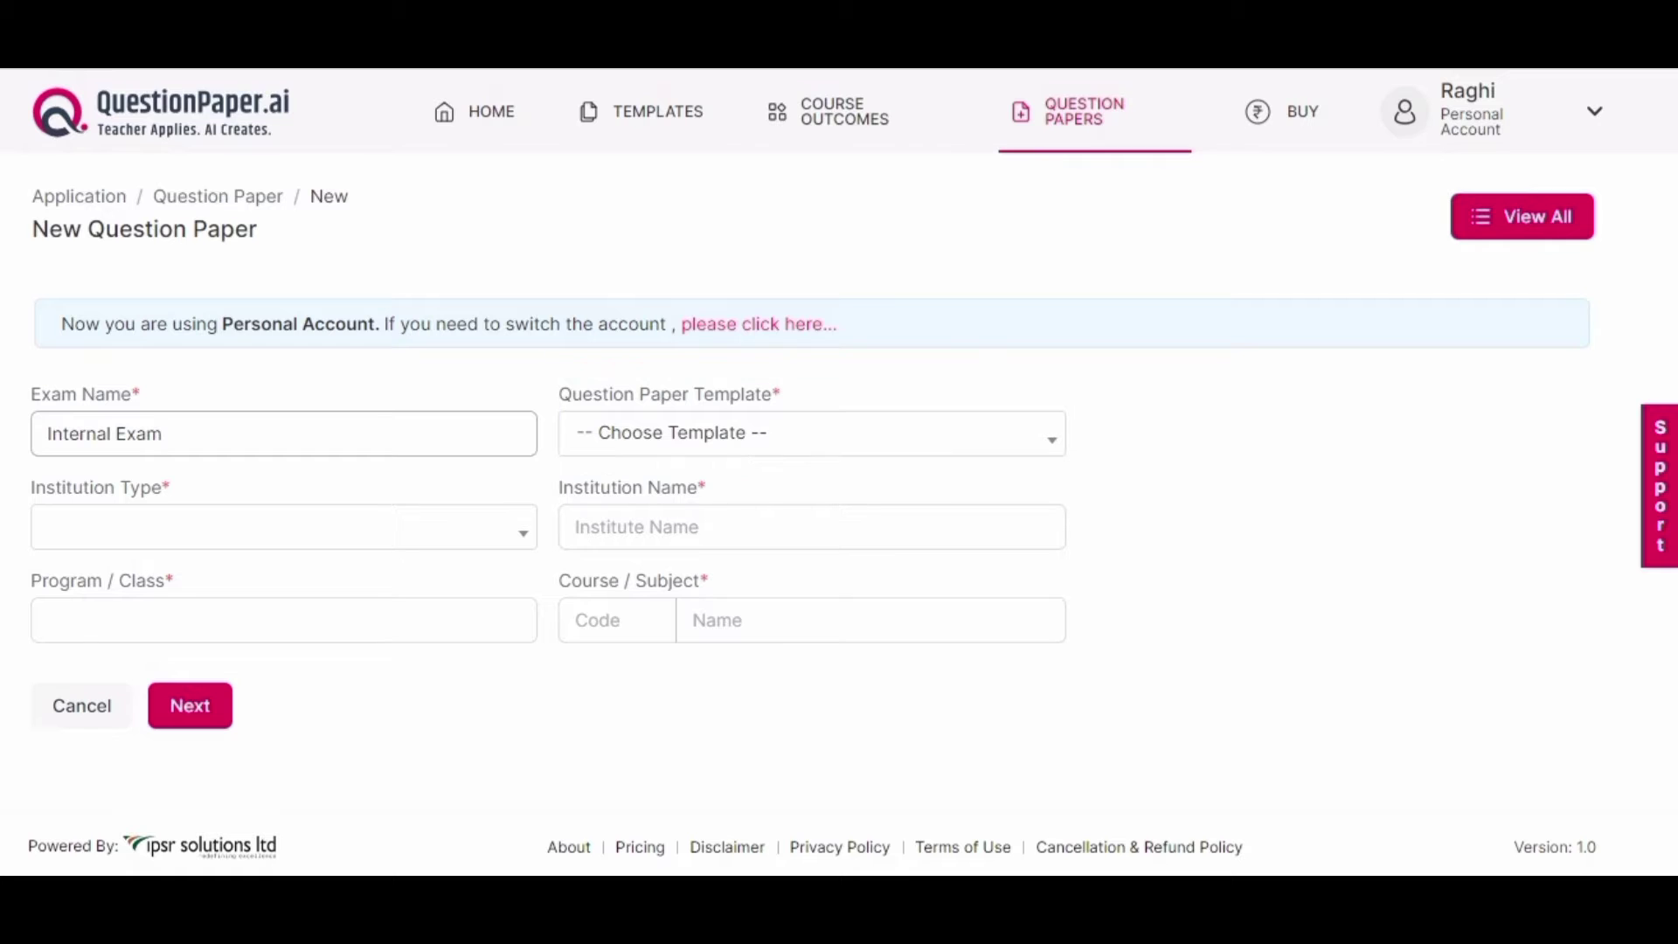
{"action": "left_click", "coordinate": [812, 433]}
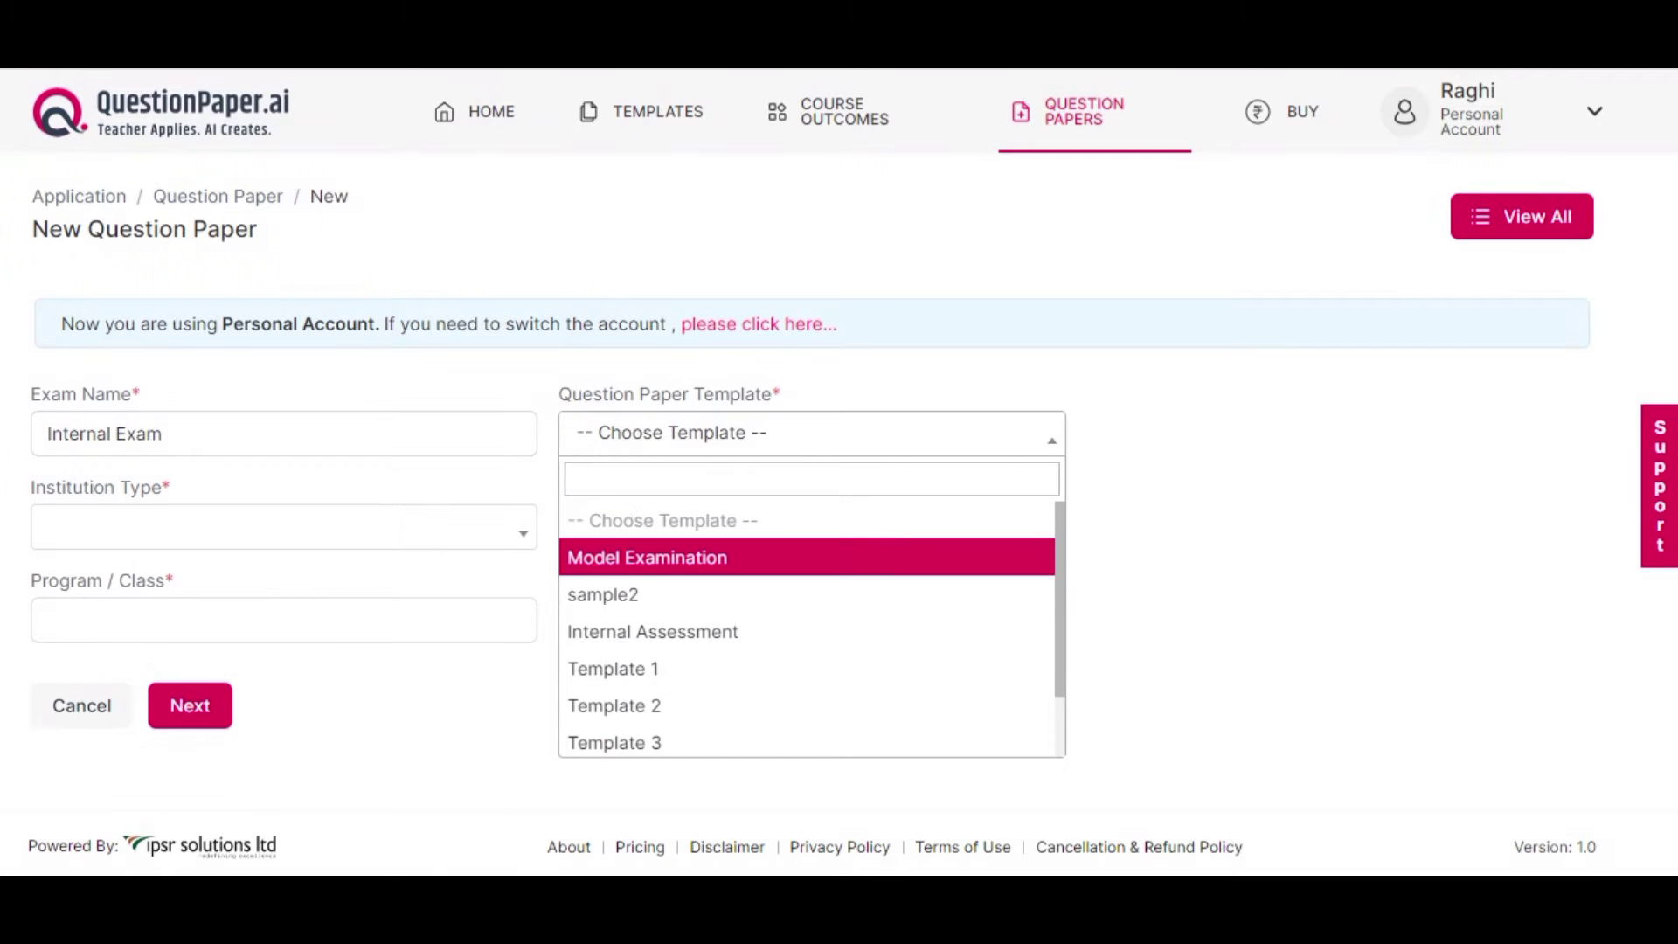
{"action": "key", "text": "Down"}
{"action": "key", "text": "Down"}
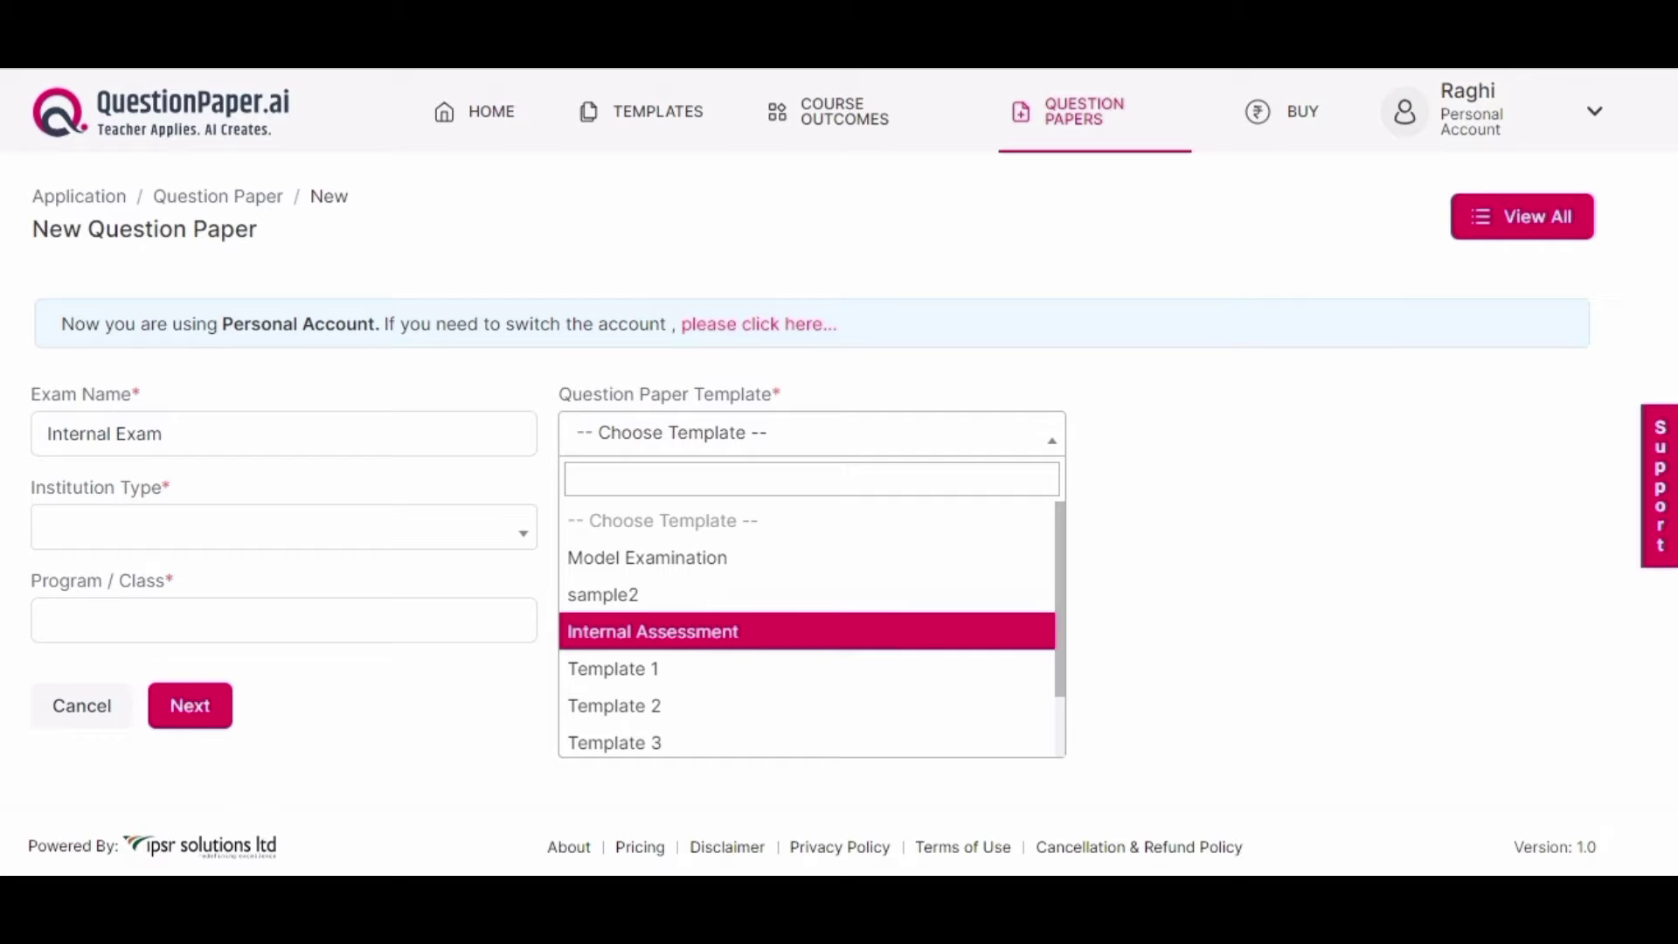
{"action": "key", "text": "Return"}
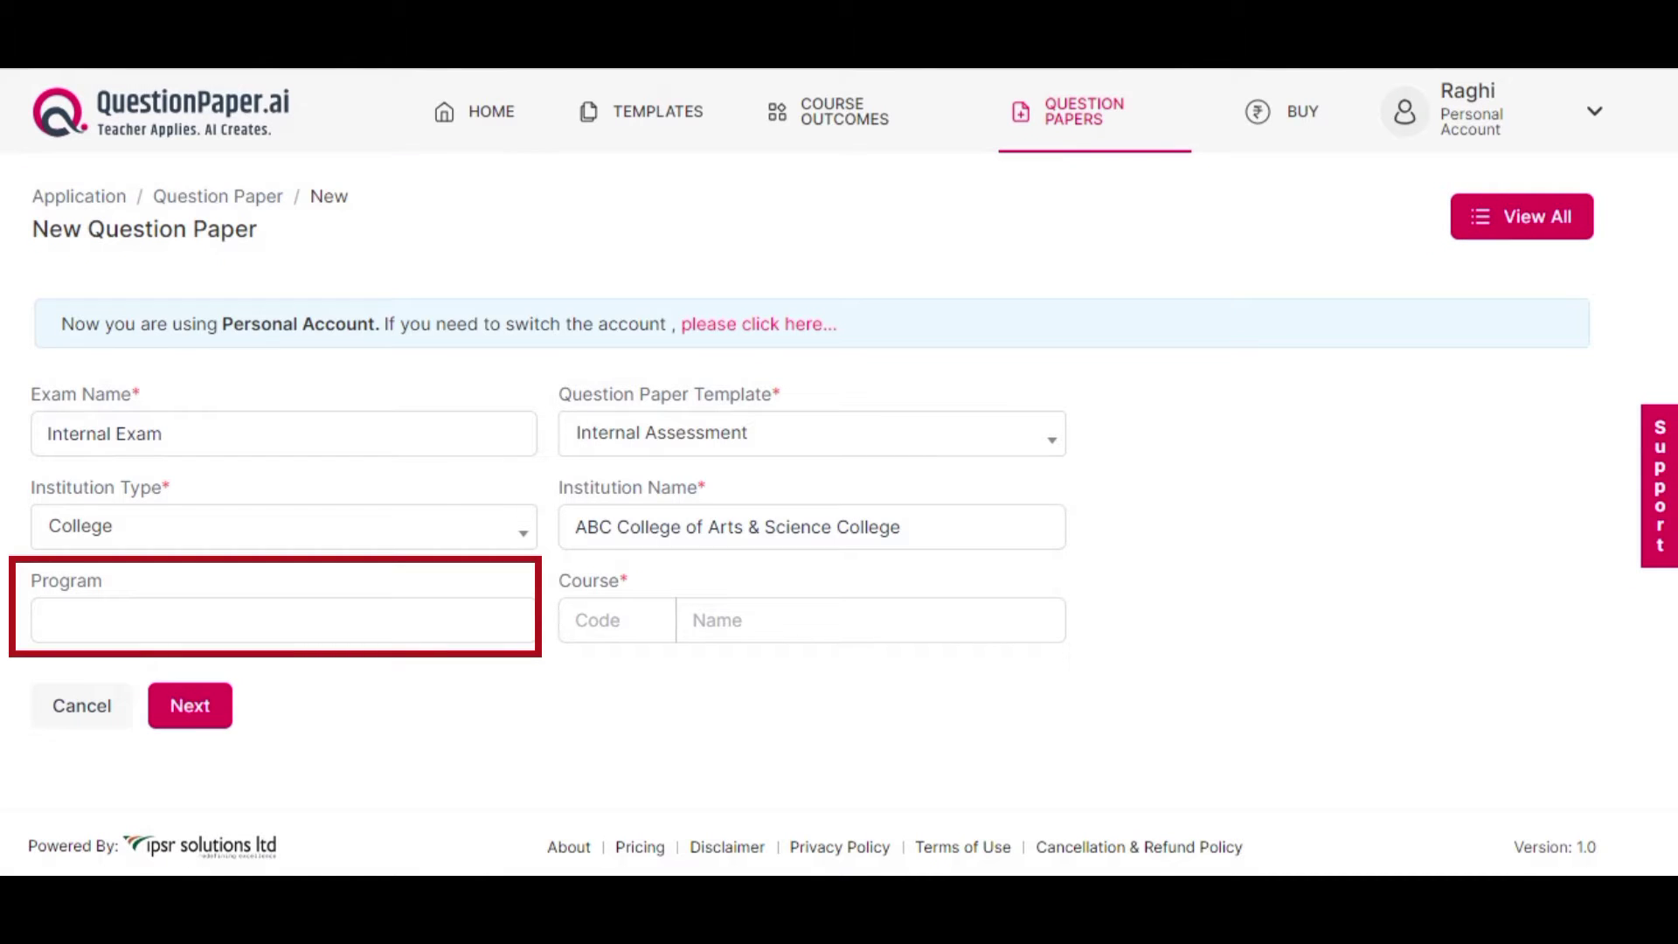
- Enter B.Sc Chemistry as the program and CH3CRT03, ORGANIC CHEMISTRY – I as the course, and continue to the generation options
{"action": "left_click", "coordinate": [283, 620]}
{"action": "type", "text": "B.Sc Chemistry"}
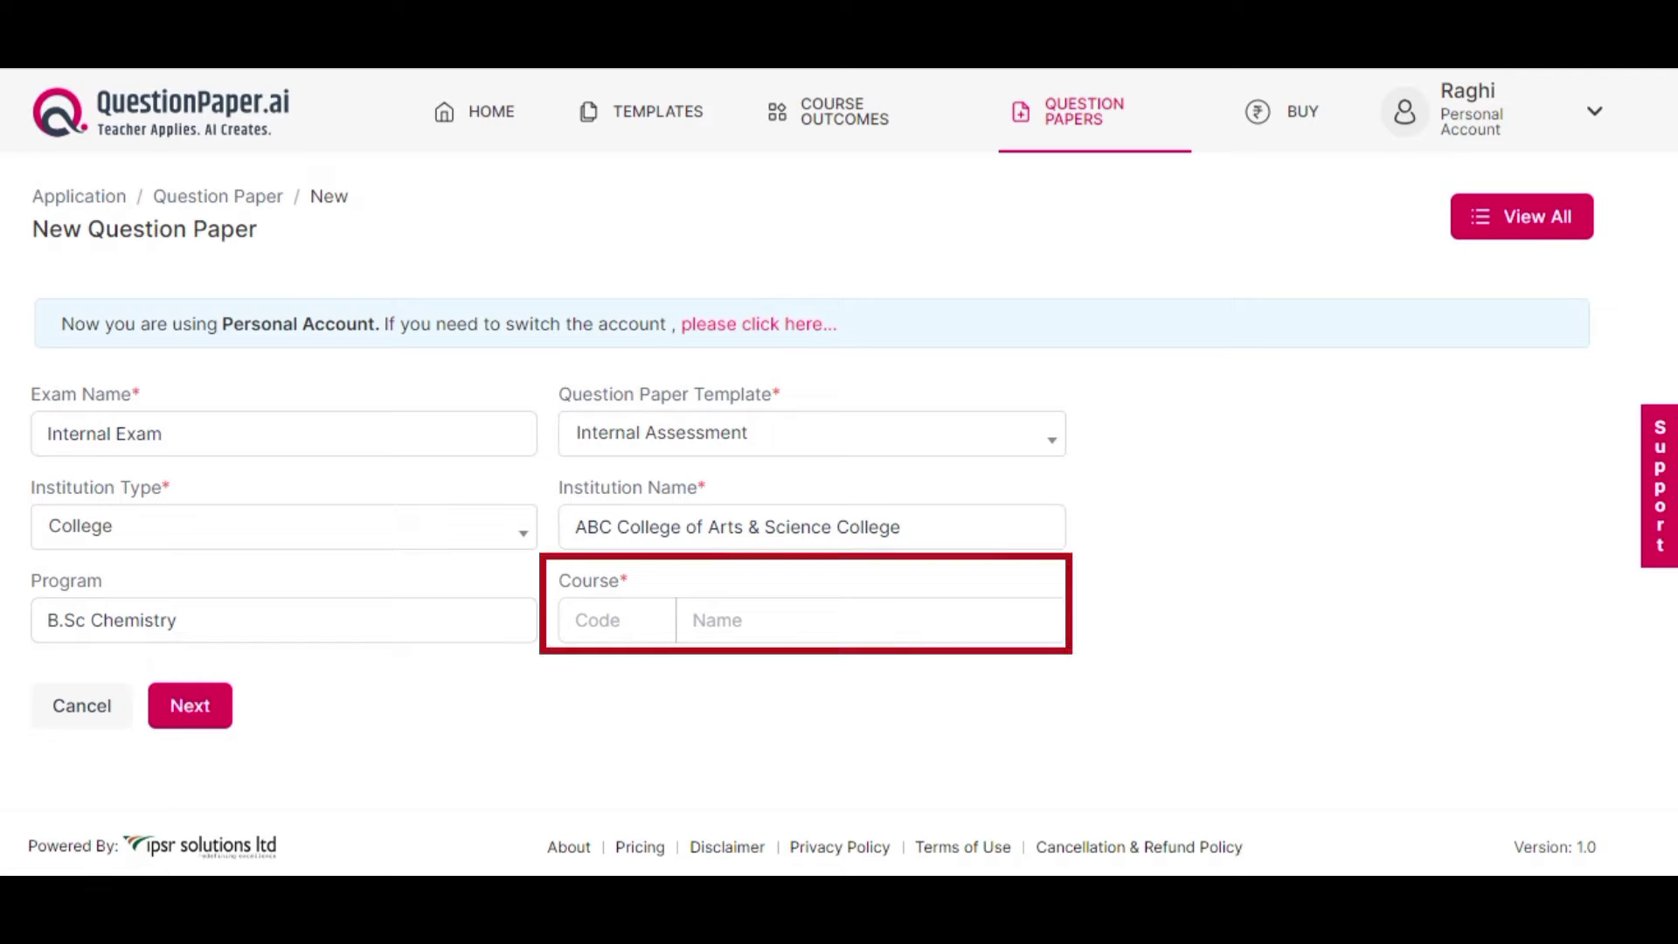
{"action": "left_click", "coordinate": [617, 620]}
{"action": "type", "text": "CH3CRT03"}
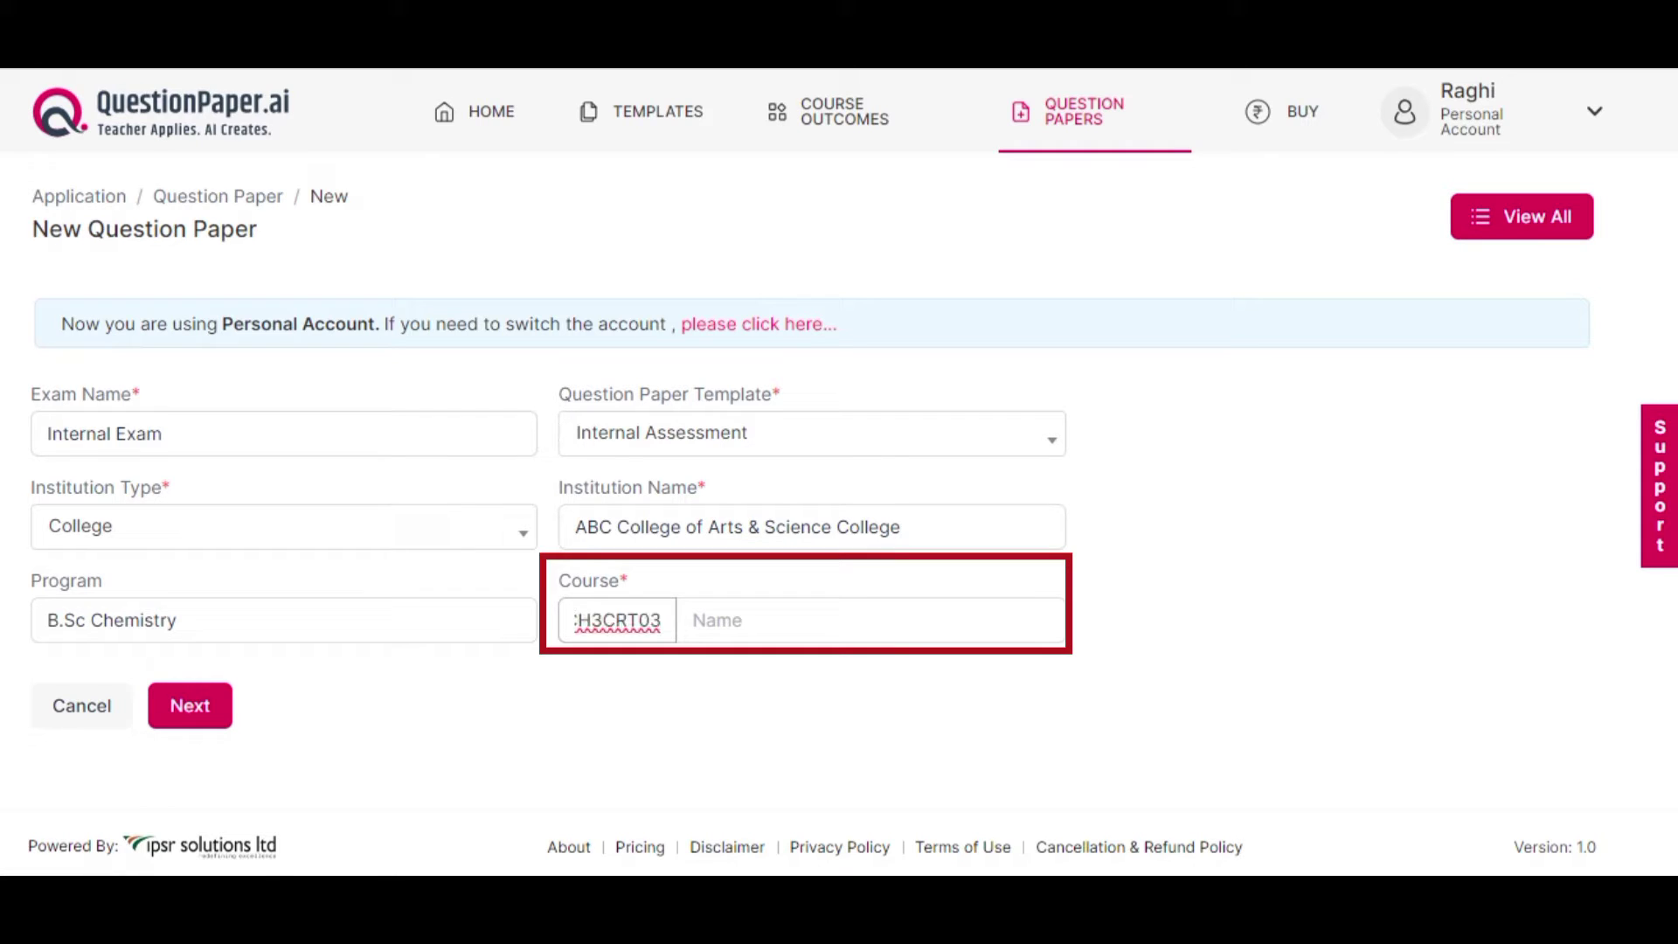
{"action": "key", "text": "Tab"}
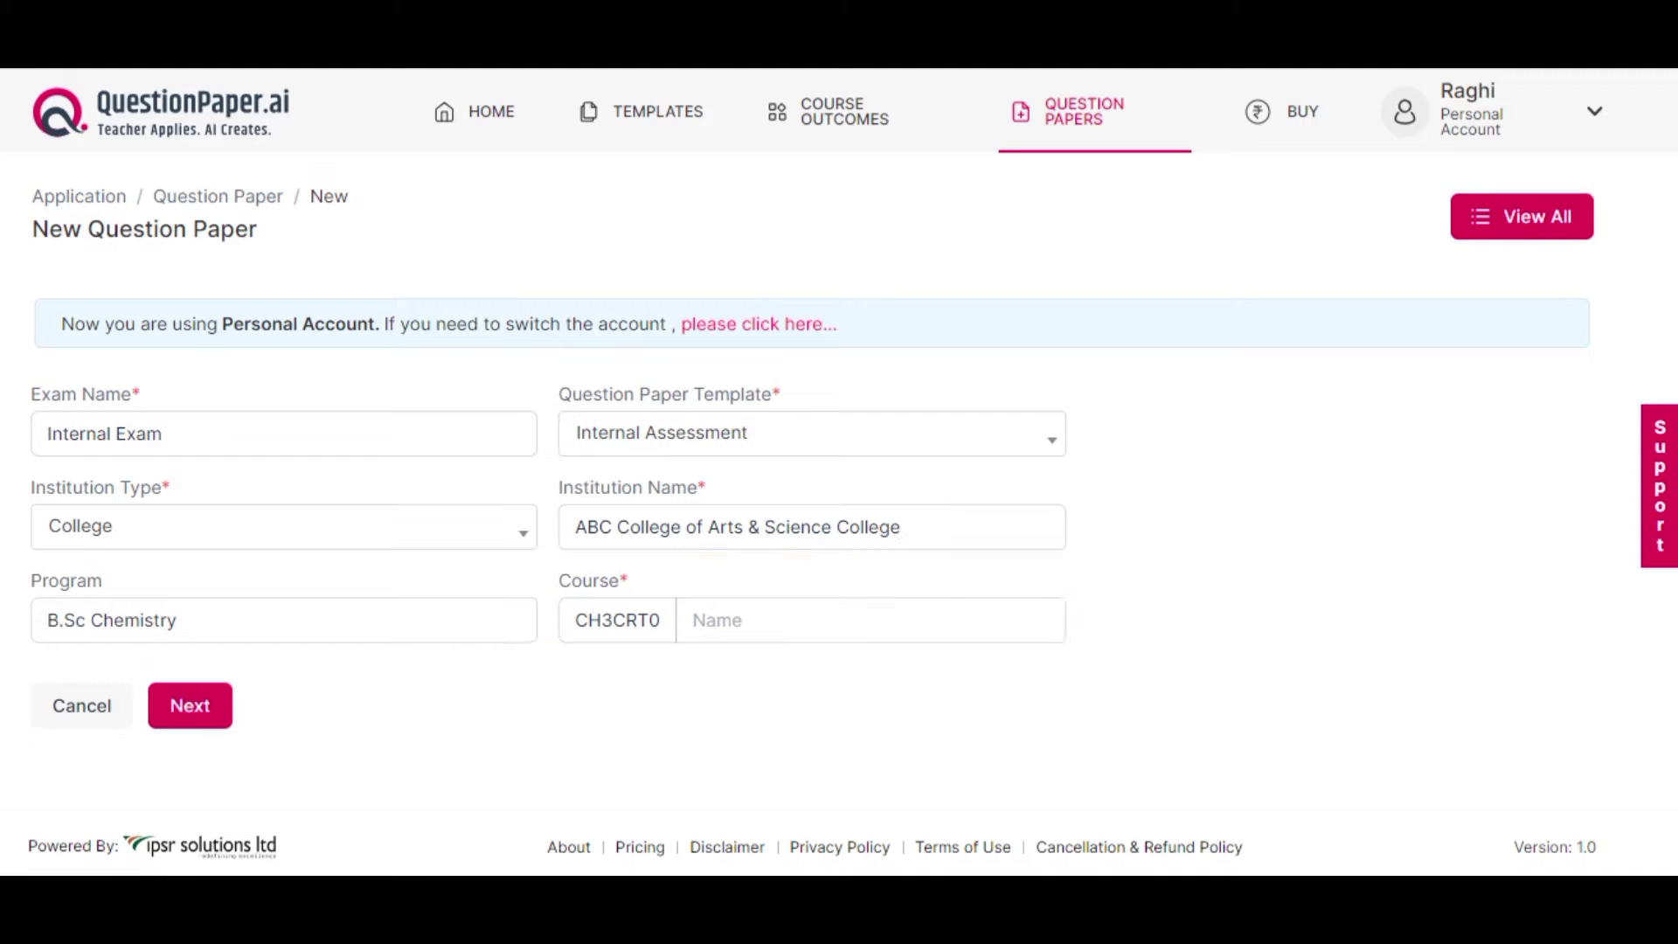
{"action": "type", "text": "ORGANIC CHEMISTRY – I"}
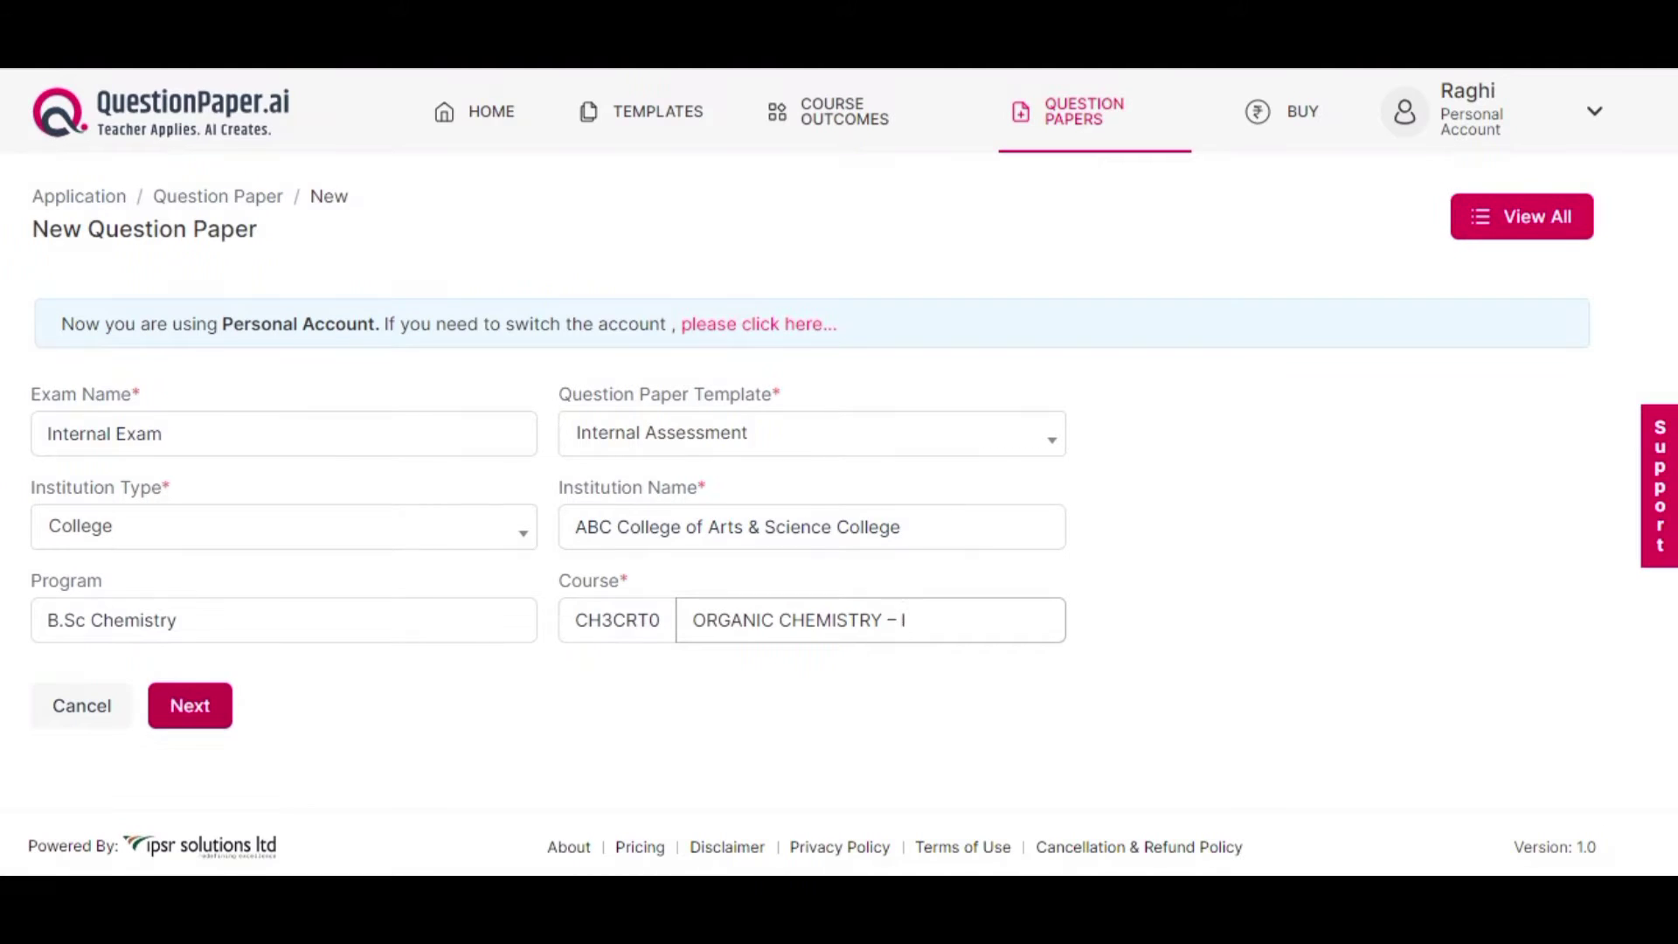
{"action": "left_click", "coordinate": [191, 706]}
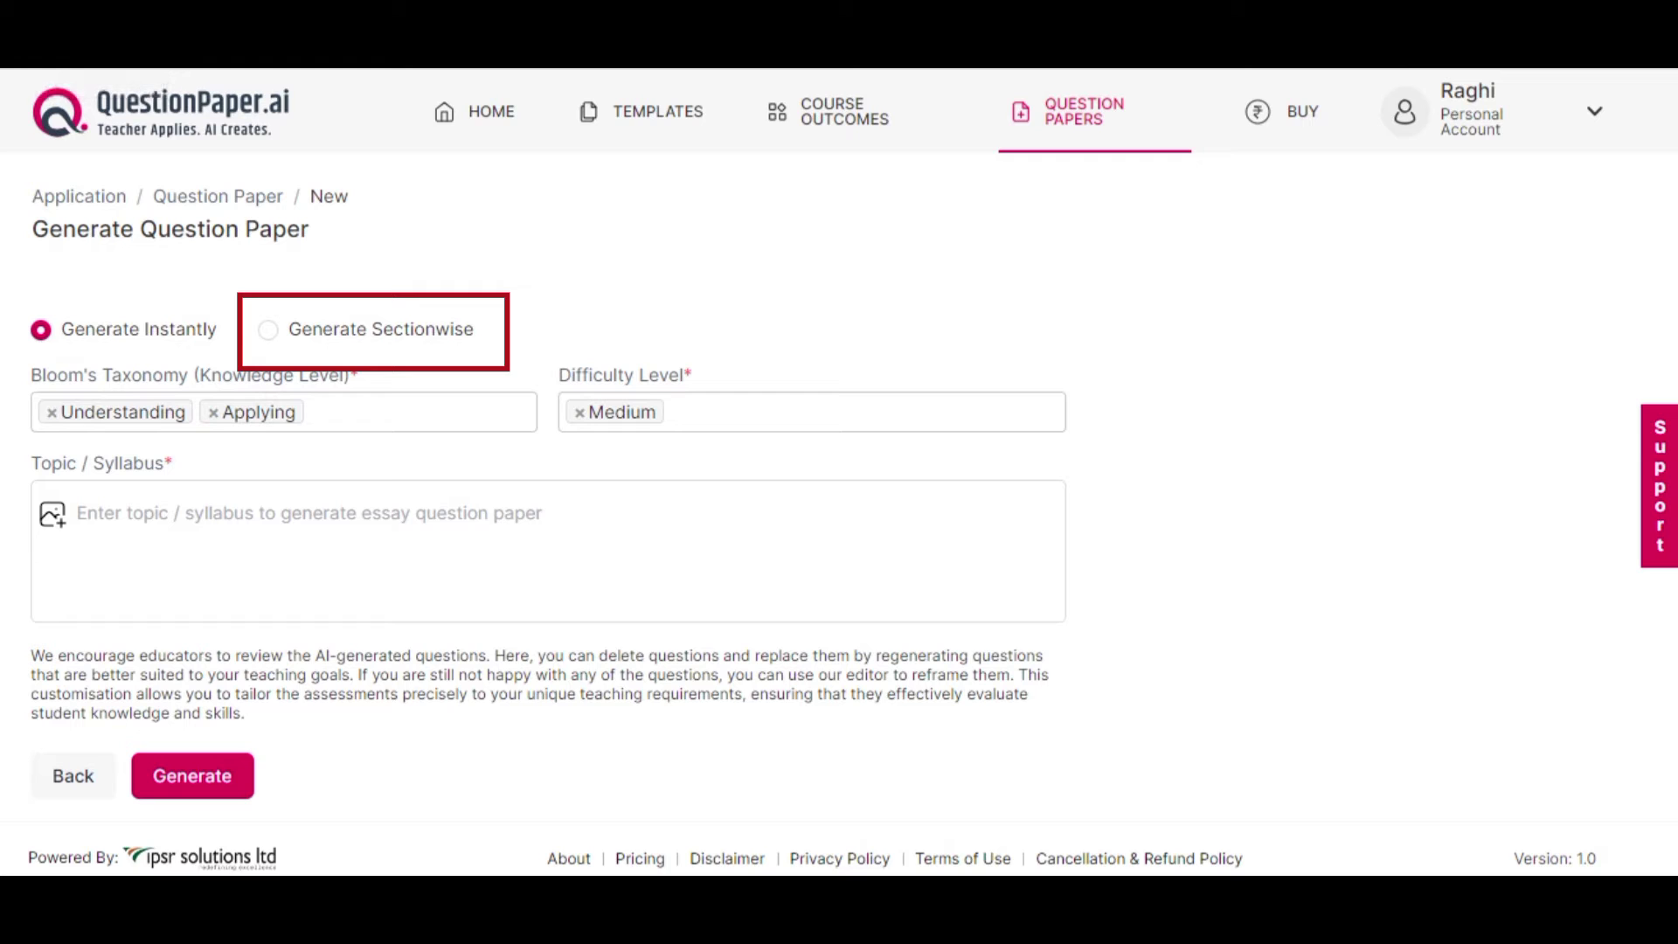
- Generate the question paper sectionwise and look over its blank question layout
{"action": "left_click", "coordinate": [268, 330]}
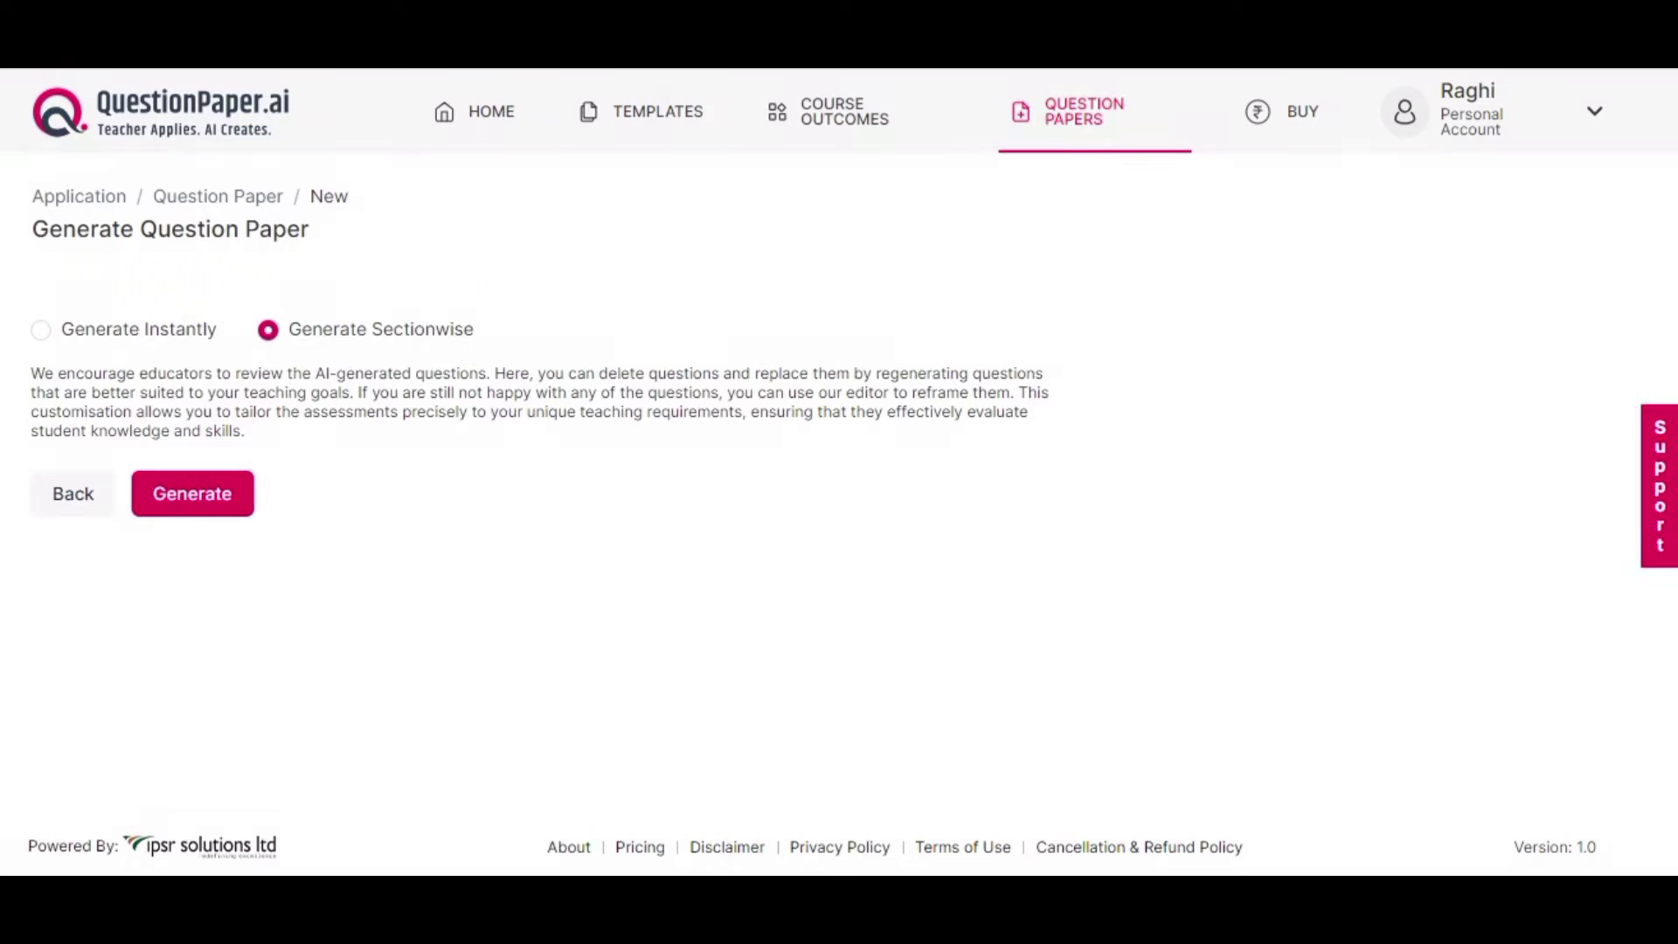
{"action": "left_click", "coordinate": [192, 493]}
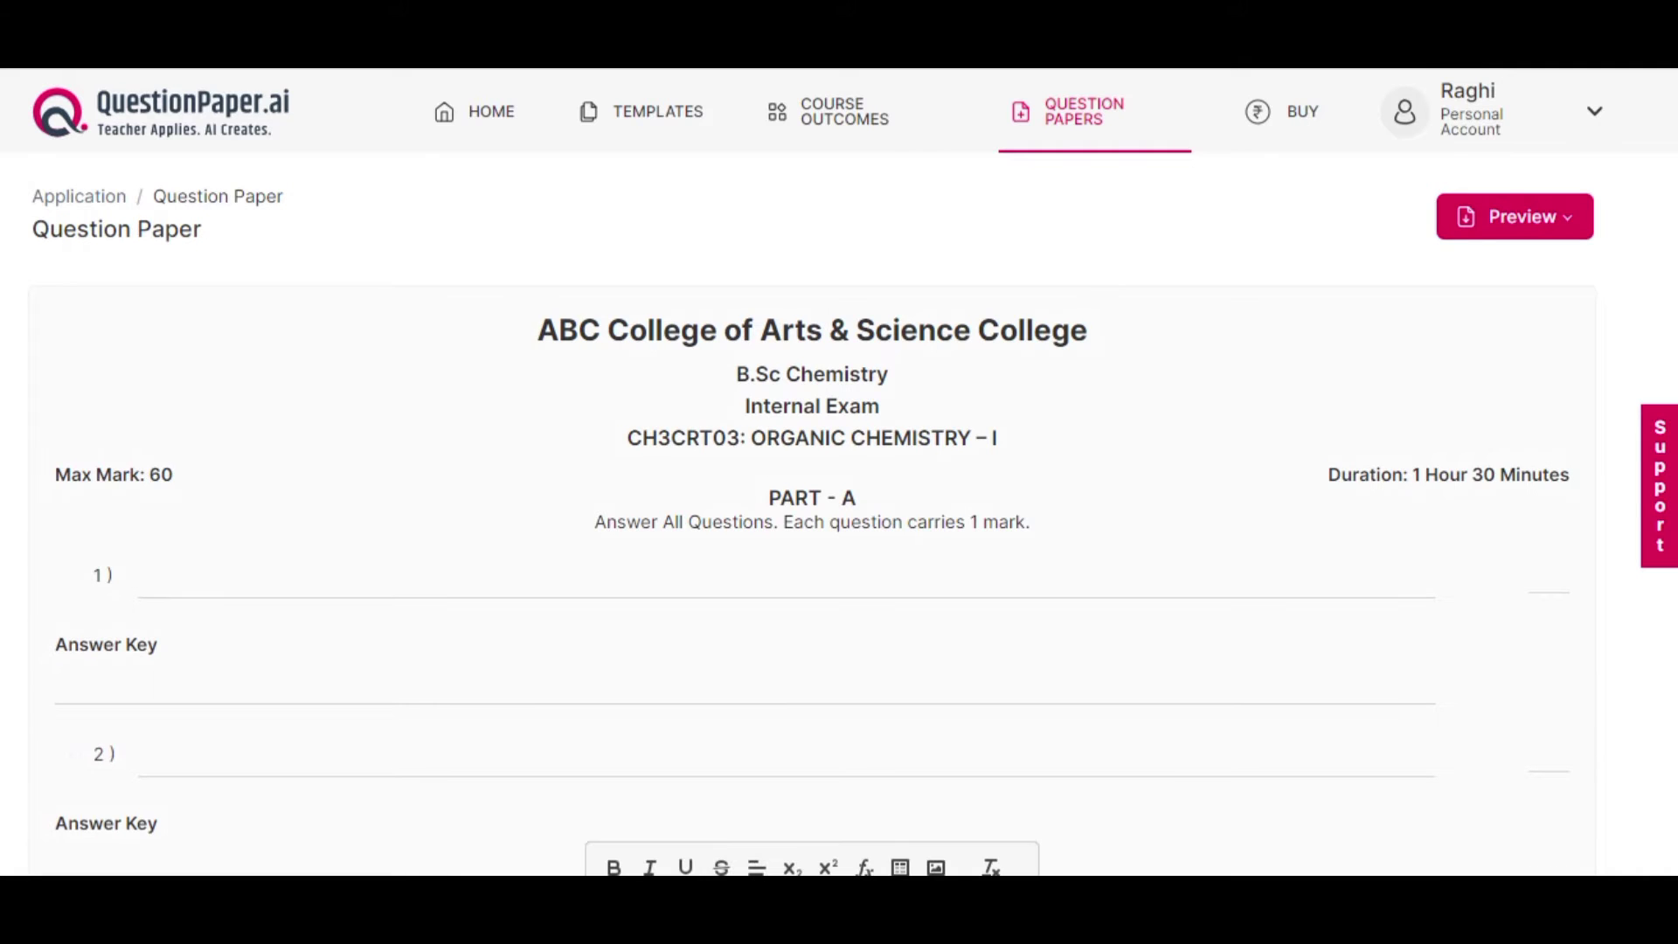
{"action": "scroll", "coordinate": [813, 568], "scroll_direction": "down", "scroll_amount": 5}
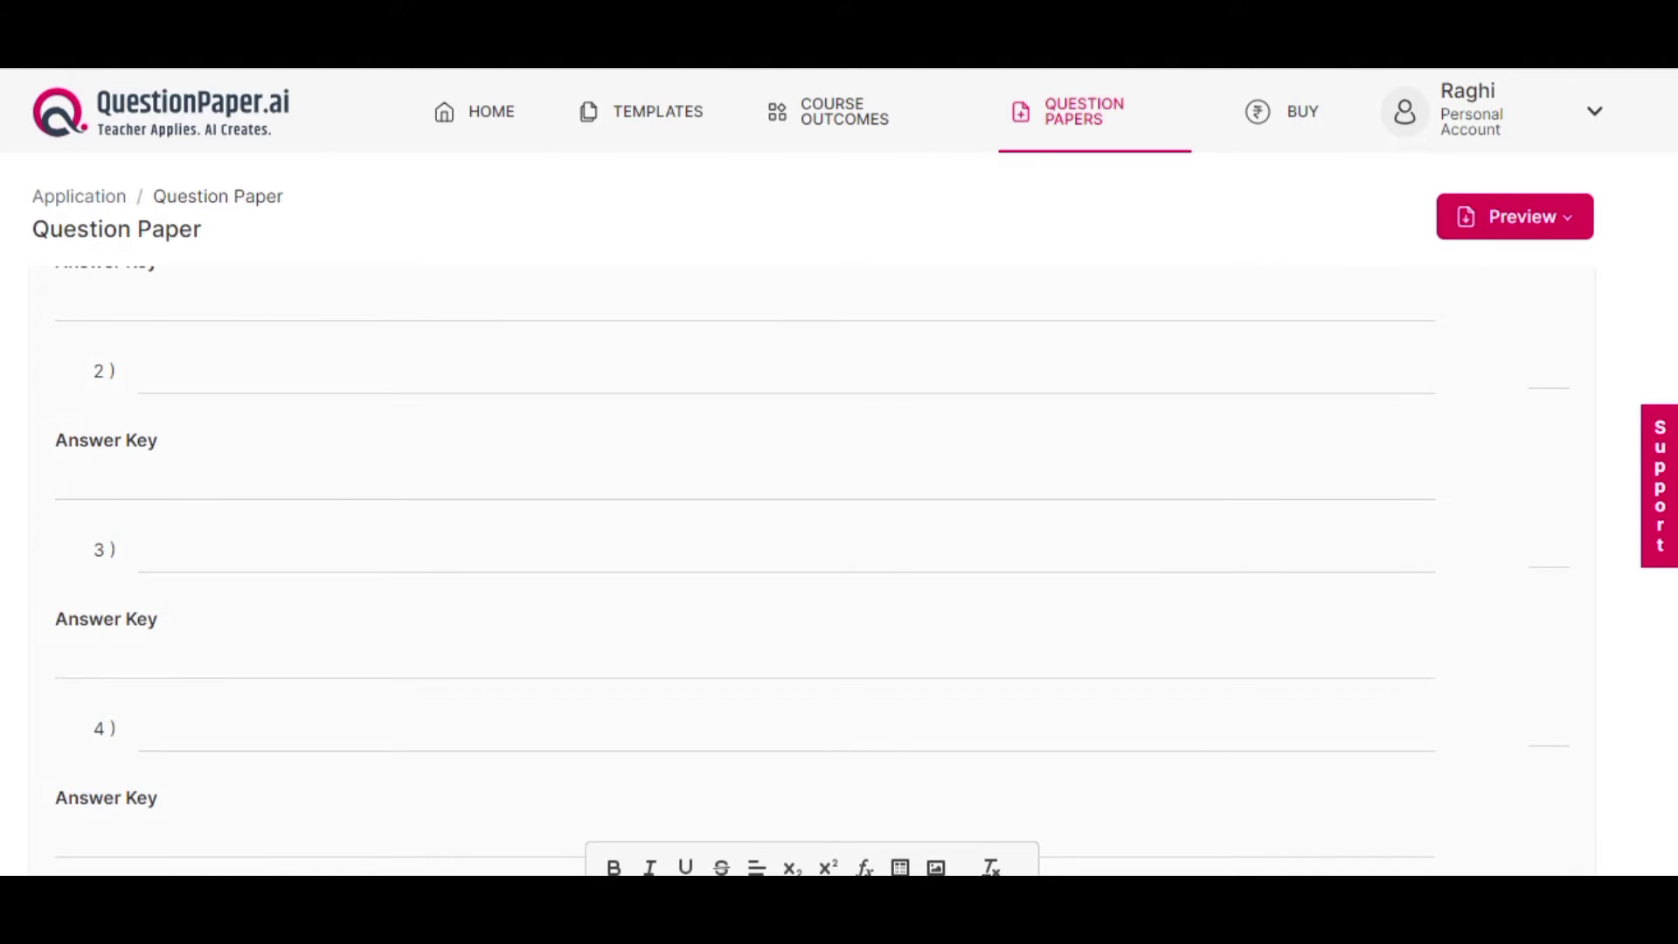
{"action": "scroll", "coordinate": [813, 568], "scroll_direction": "up", "scroll_amount": 15}
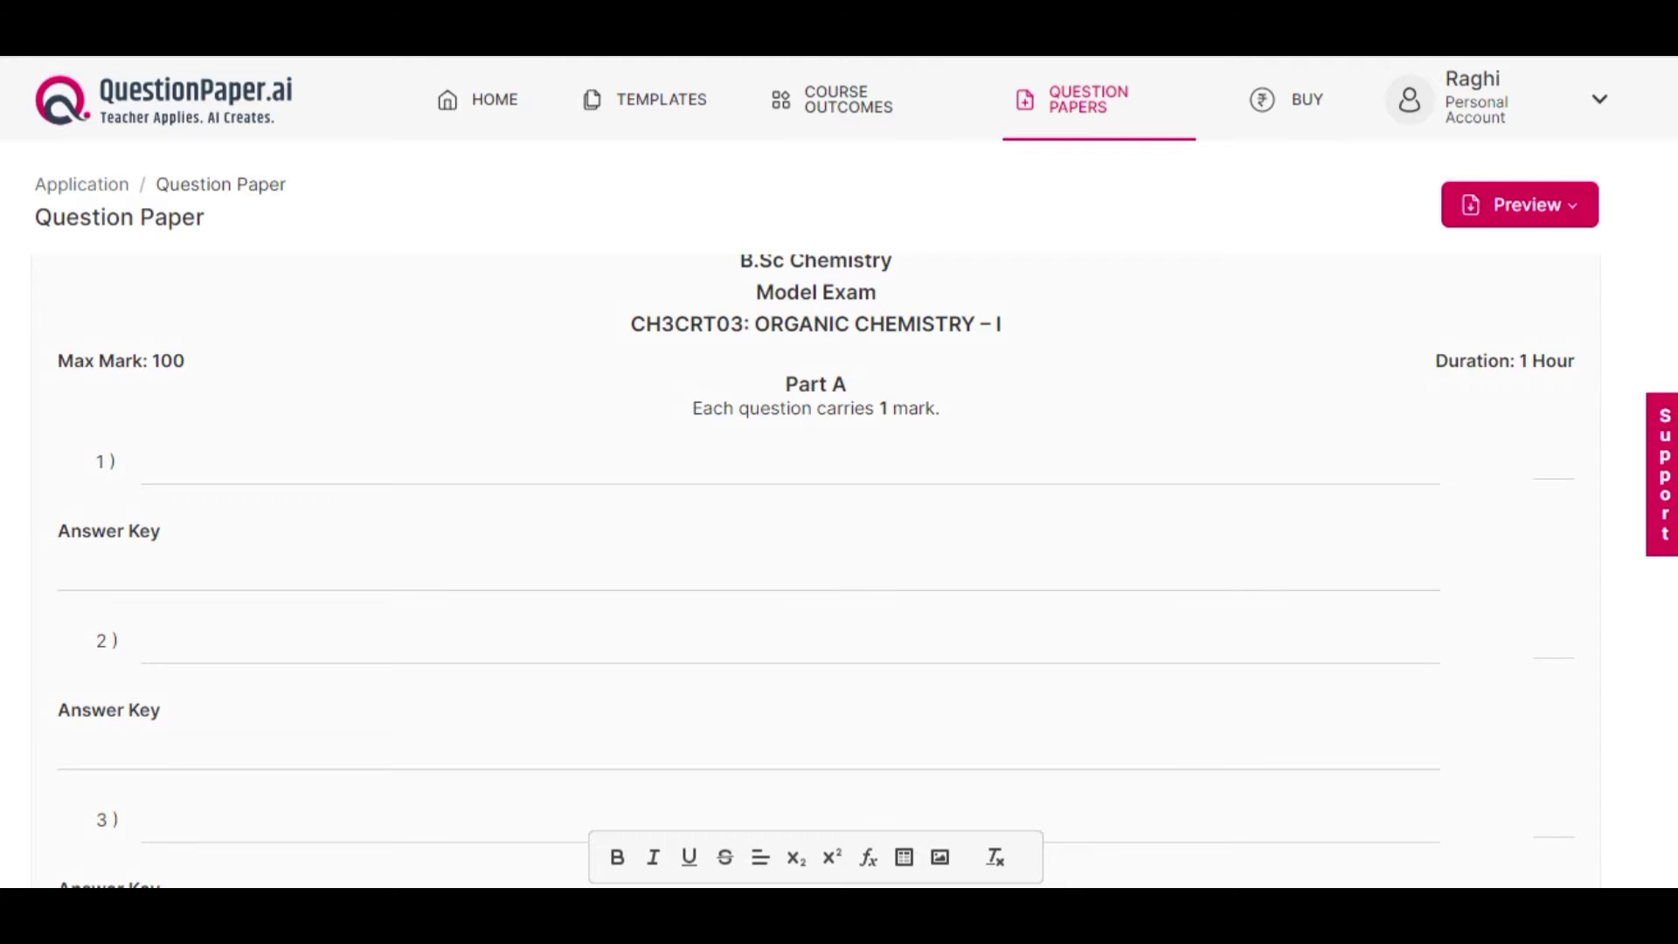
- Start adding questions to Part A, with Topic as the input type
{"action": "scroll", "coordinate": [812, 568], "scroll_direction": "down", "scroll_amount": 20}
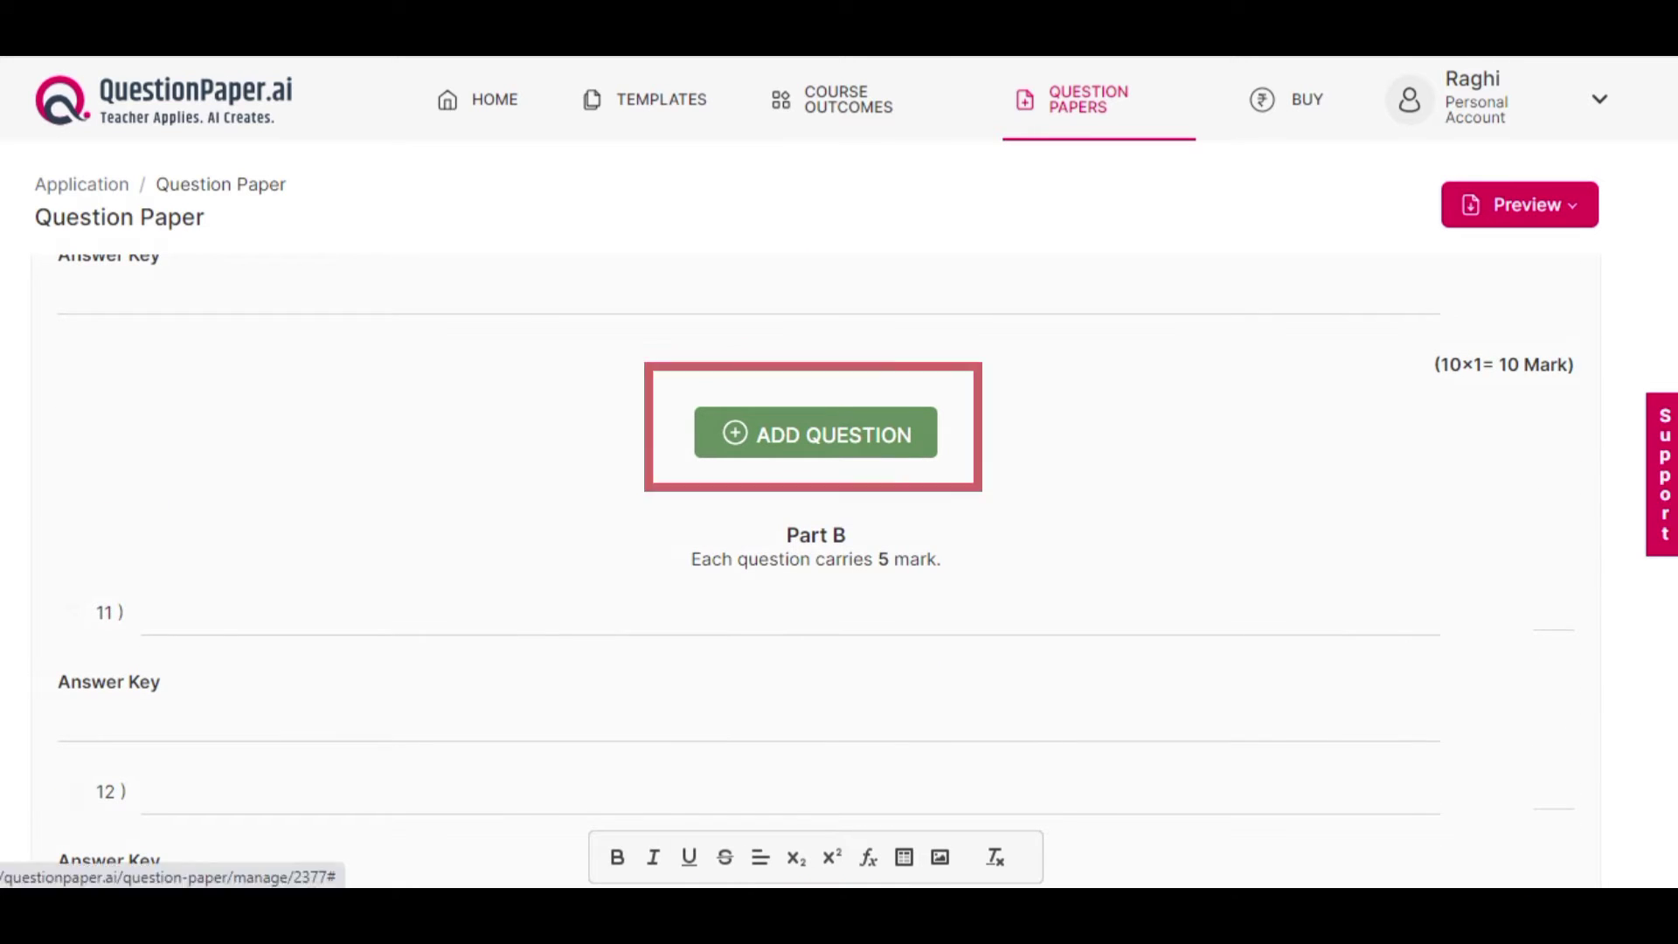
{"action": "left_click", "coordinate": [815, 432]}
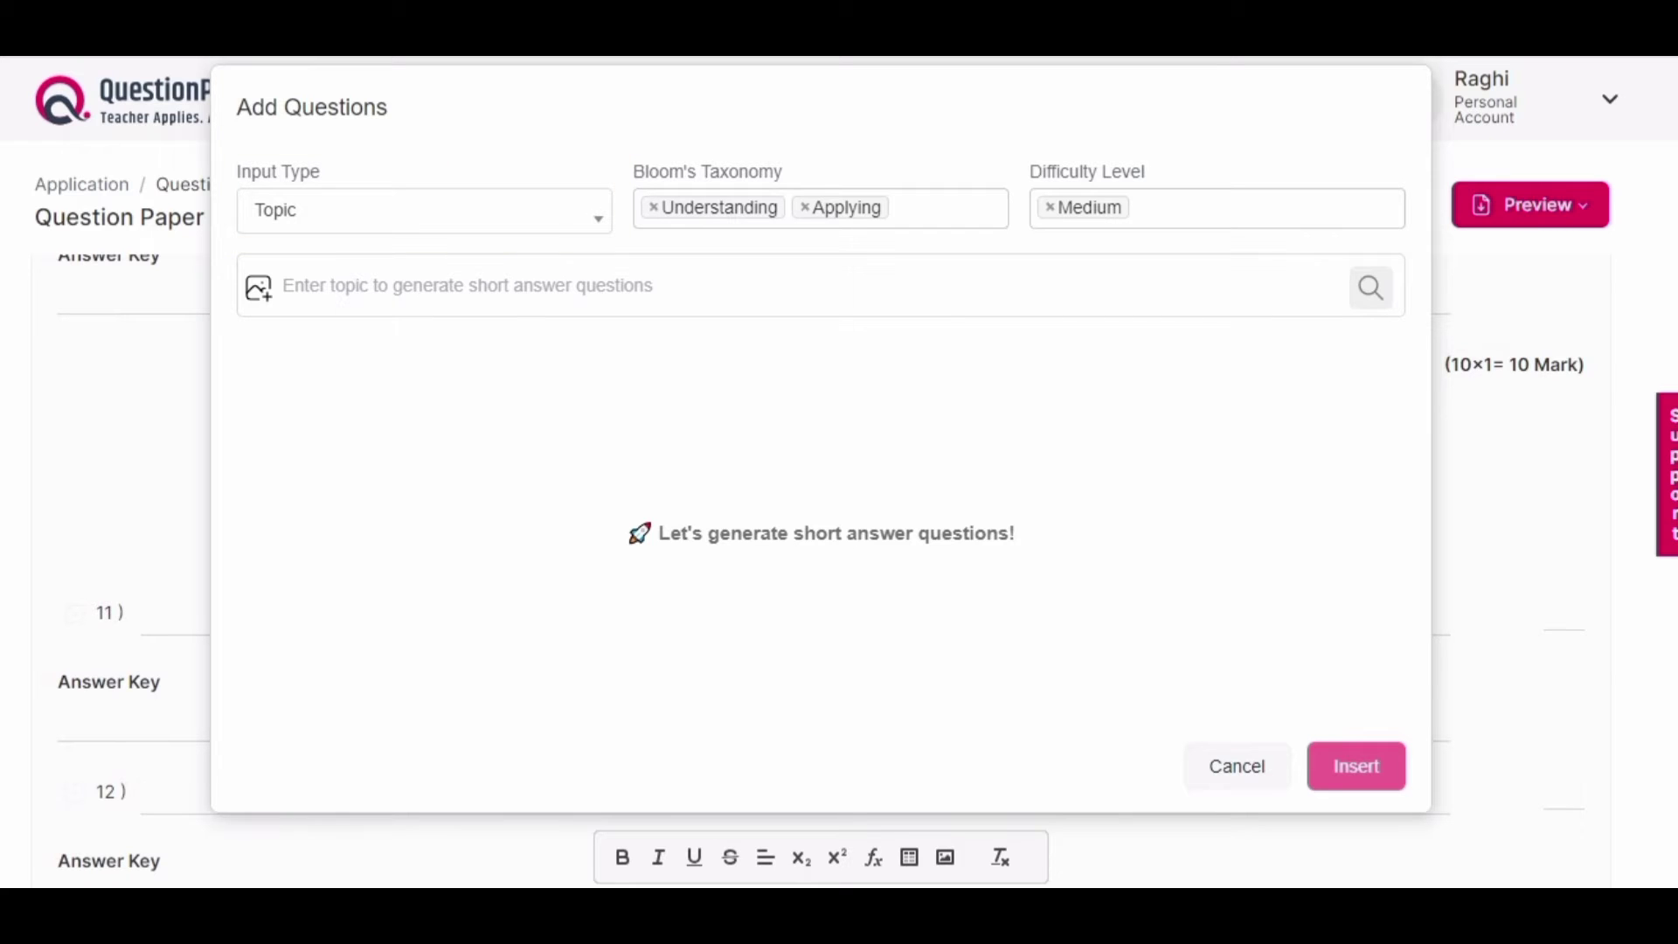
{"action": "left_click", "coordinate": [424, 210]}
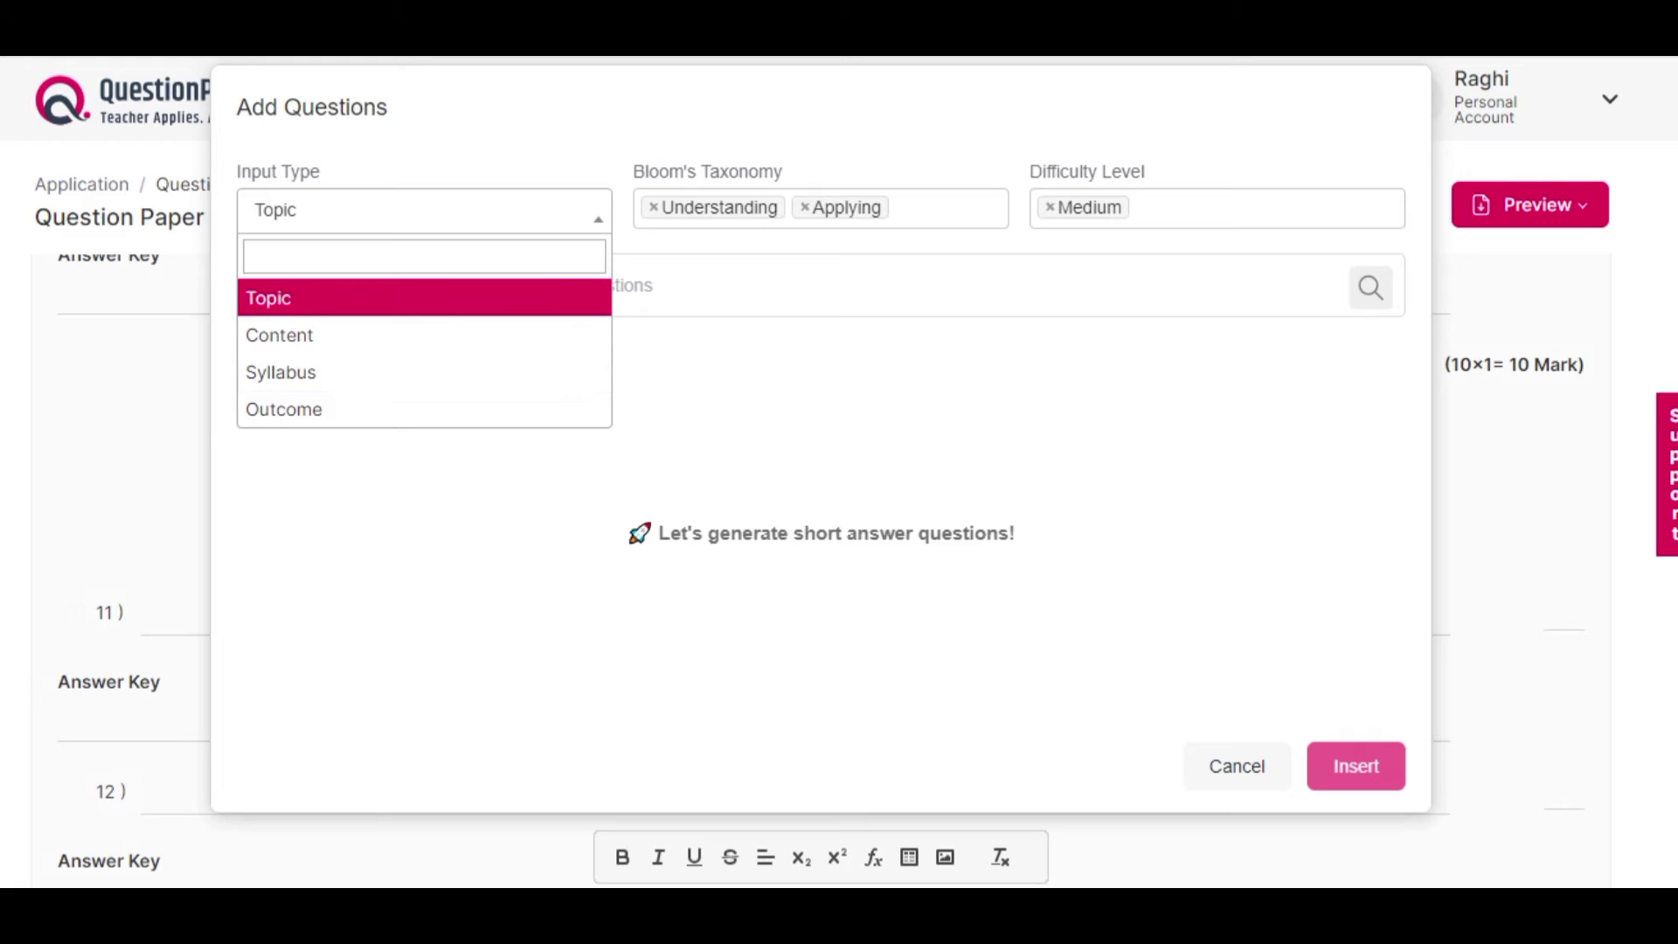
{"action": "left_click", "coordinate": [568, 298]}
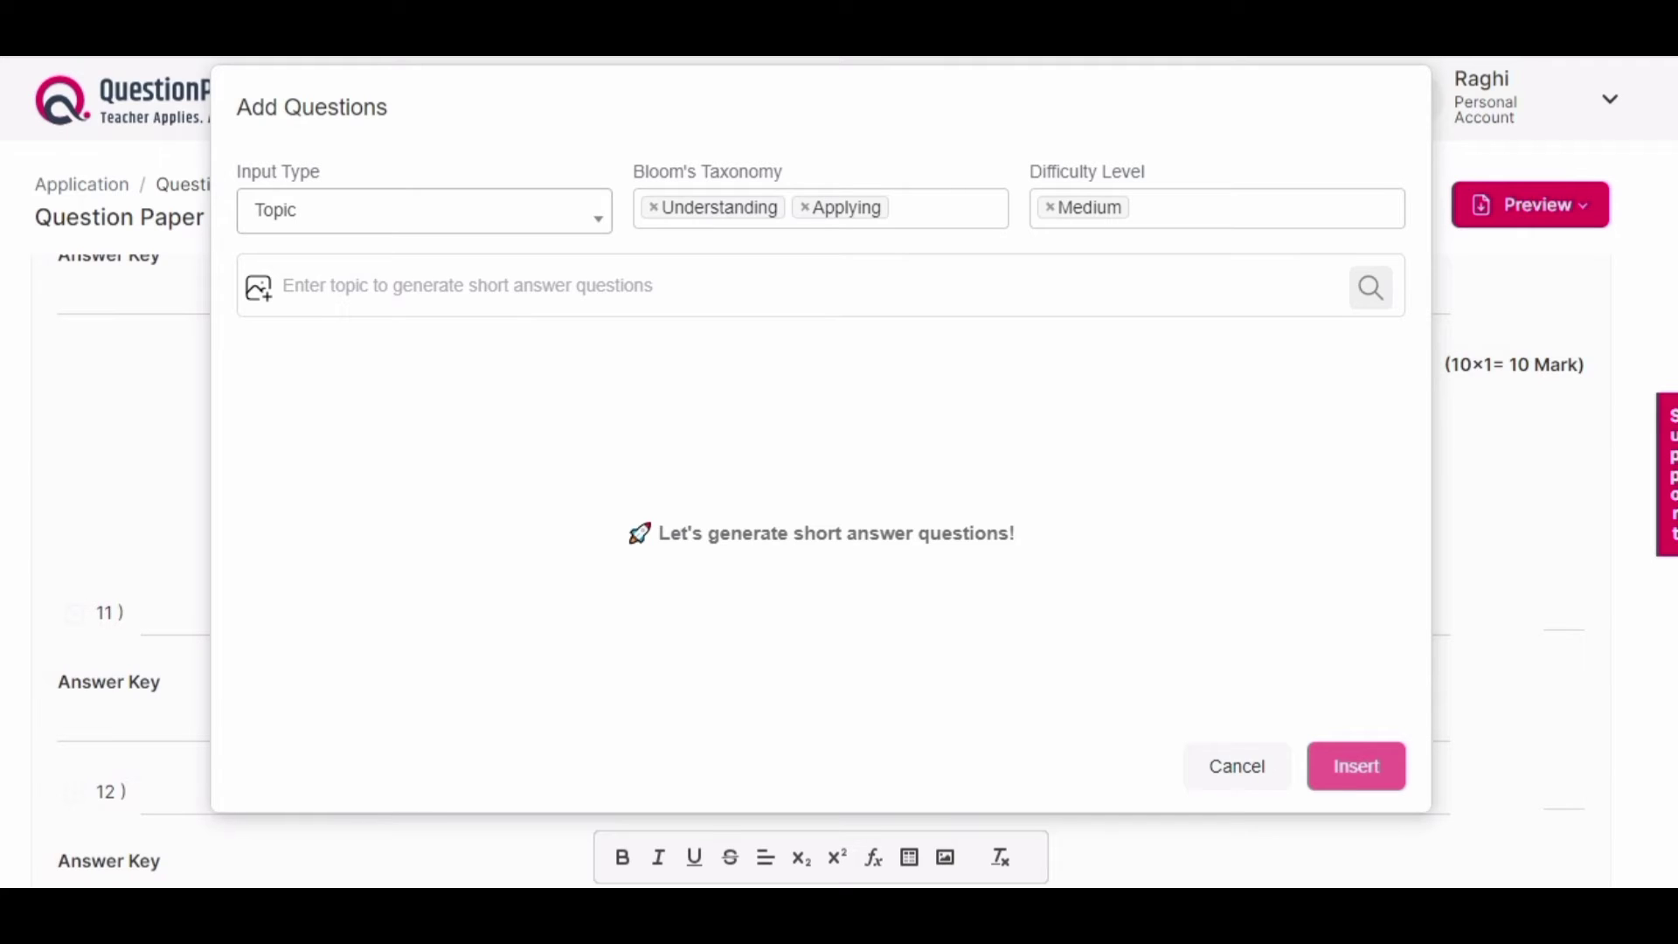
- Add Remembering to the Bloom's Taxonomy levels and remove it again
{"action": "left_click", "coordinate": [928, 208]}
{"action": "key", "text": "Down"}
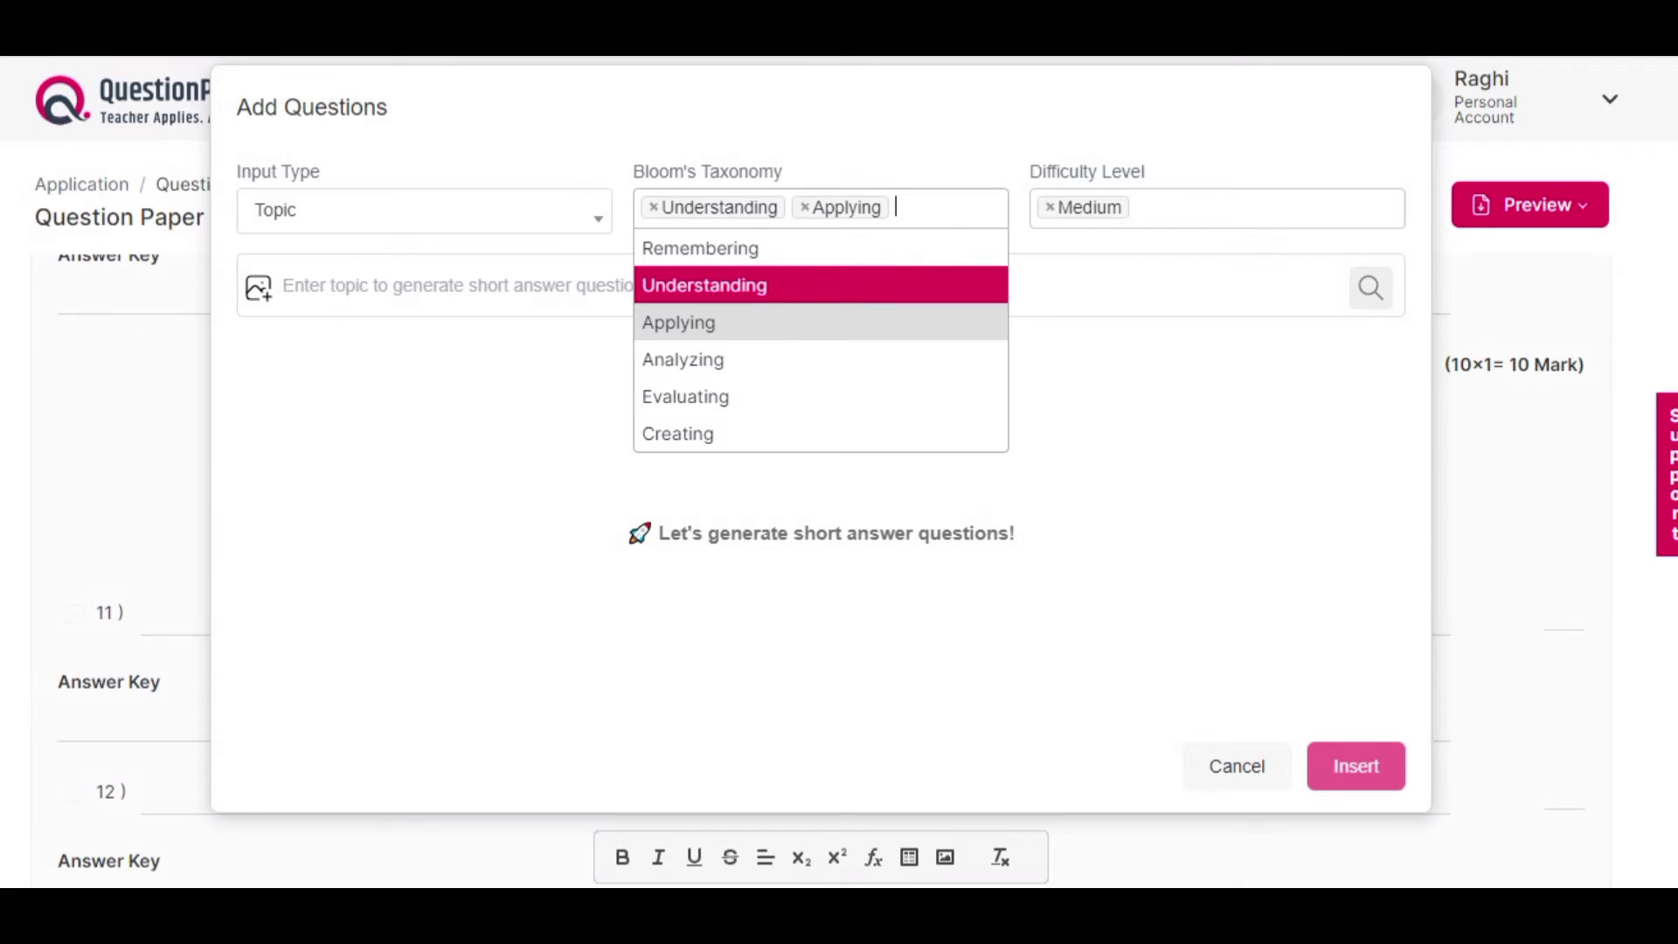
{"action": "key", "text": "Down"}
{"action": "key", "text": "Down"}
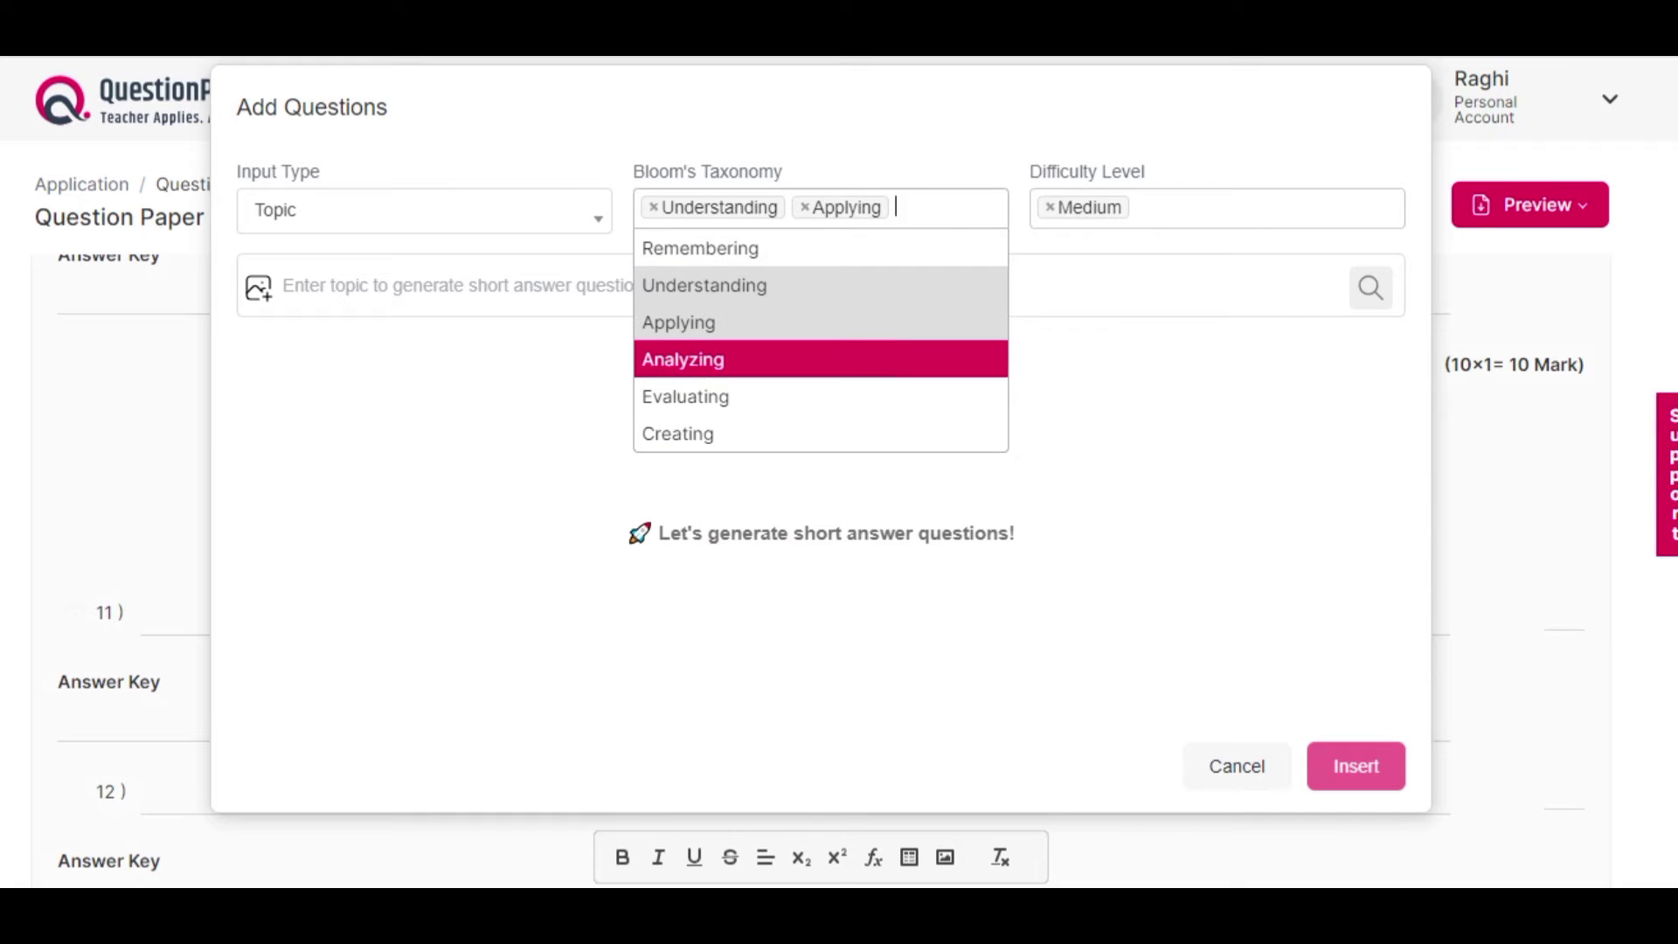
{"action": "key", "text": "Down"}
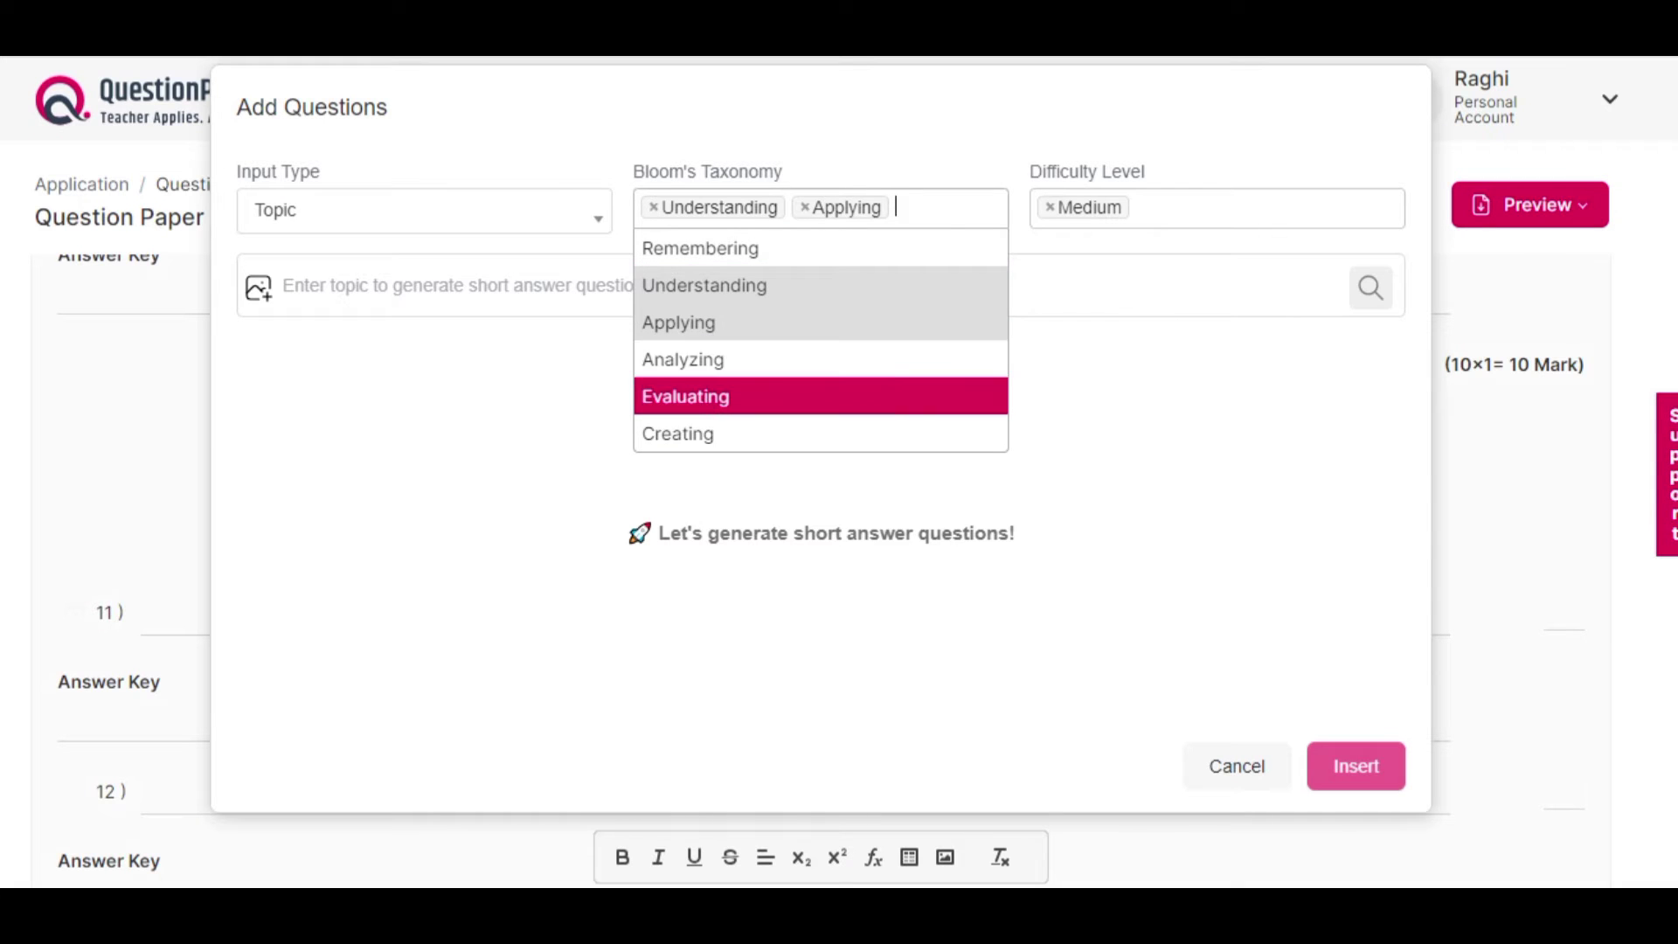
{"action": "key", "text": "Down"}
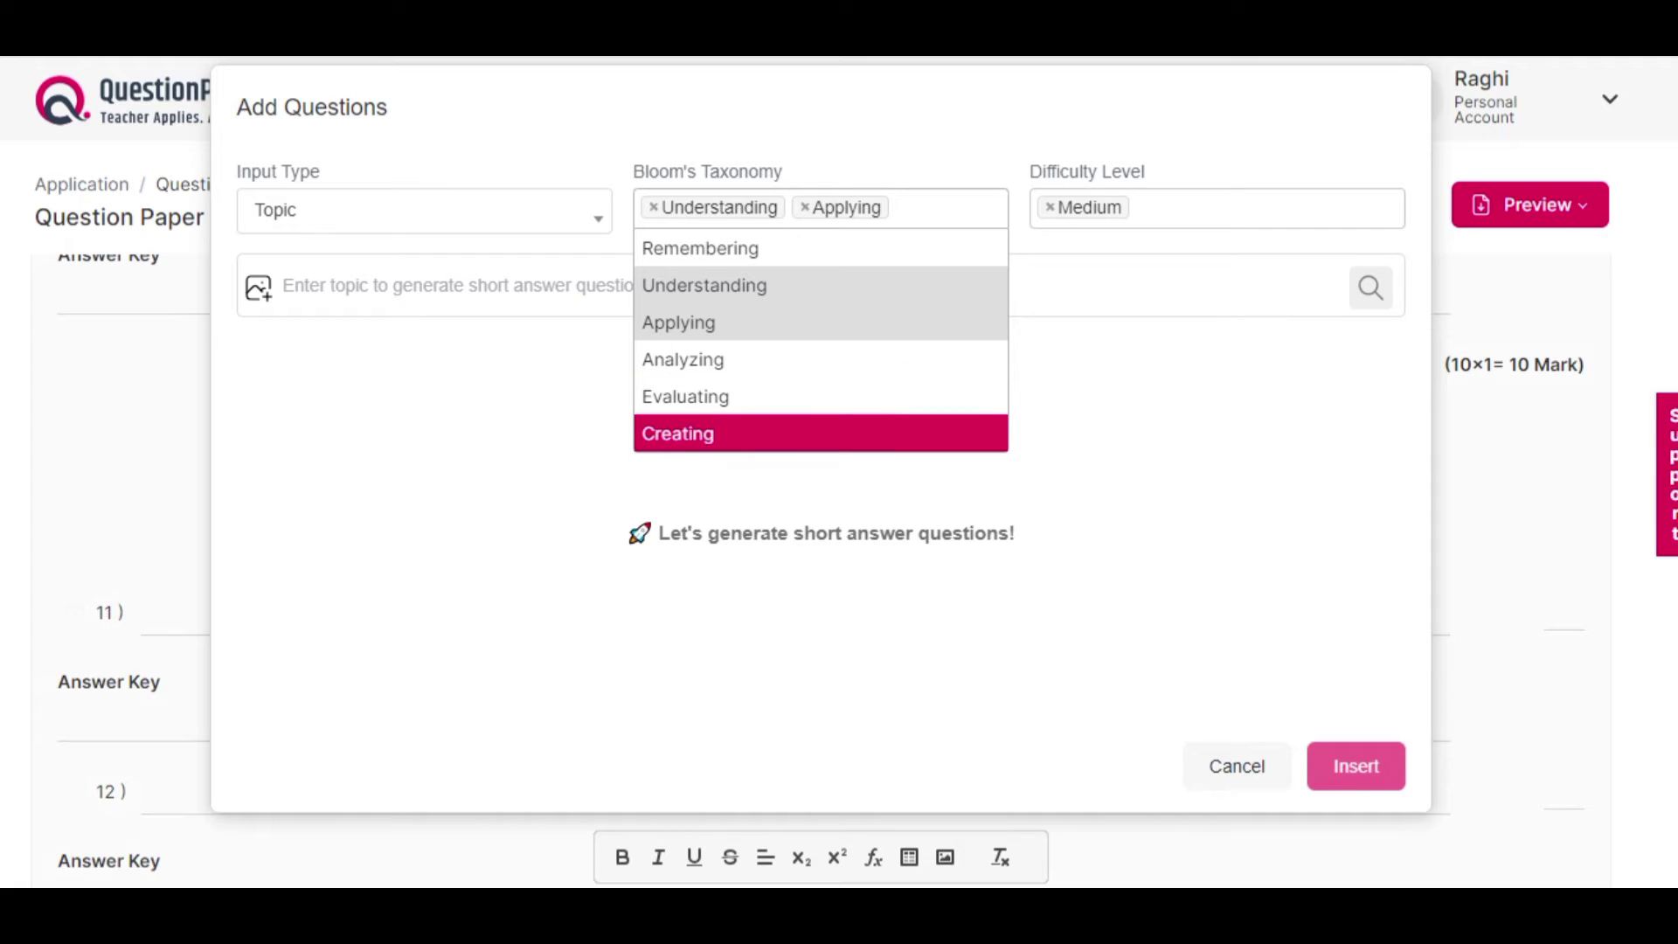
{"action": "key", "text": "Up"}
{"action": "key", "text": "Up"}
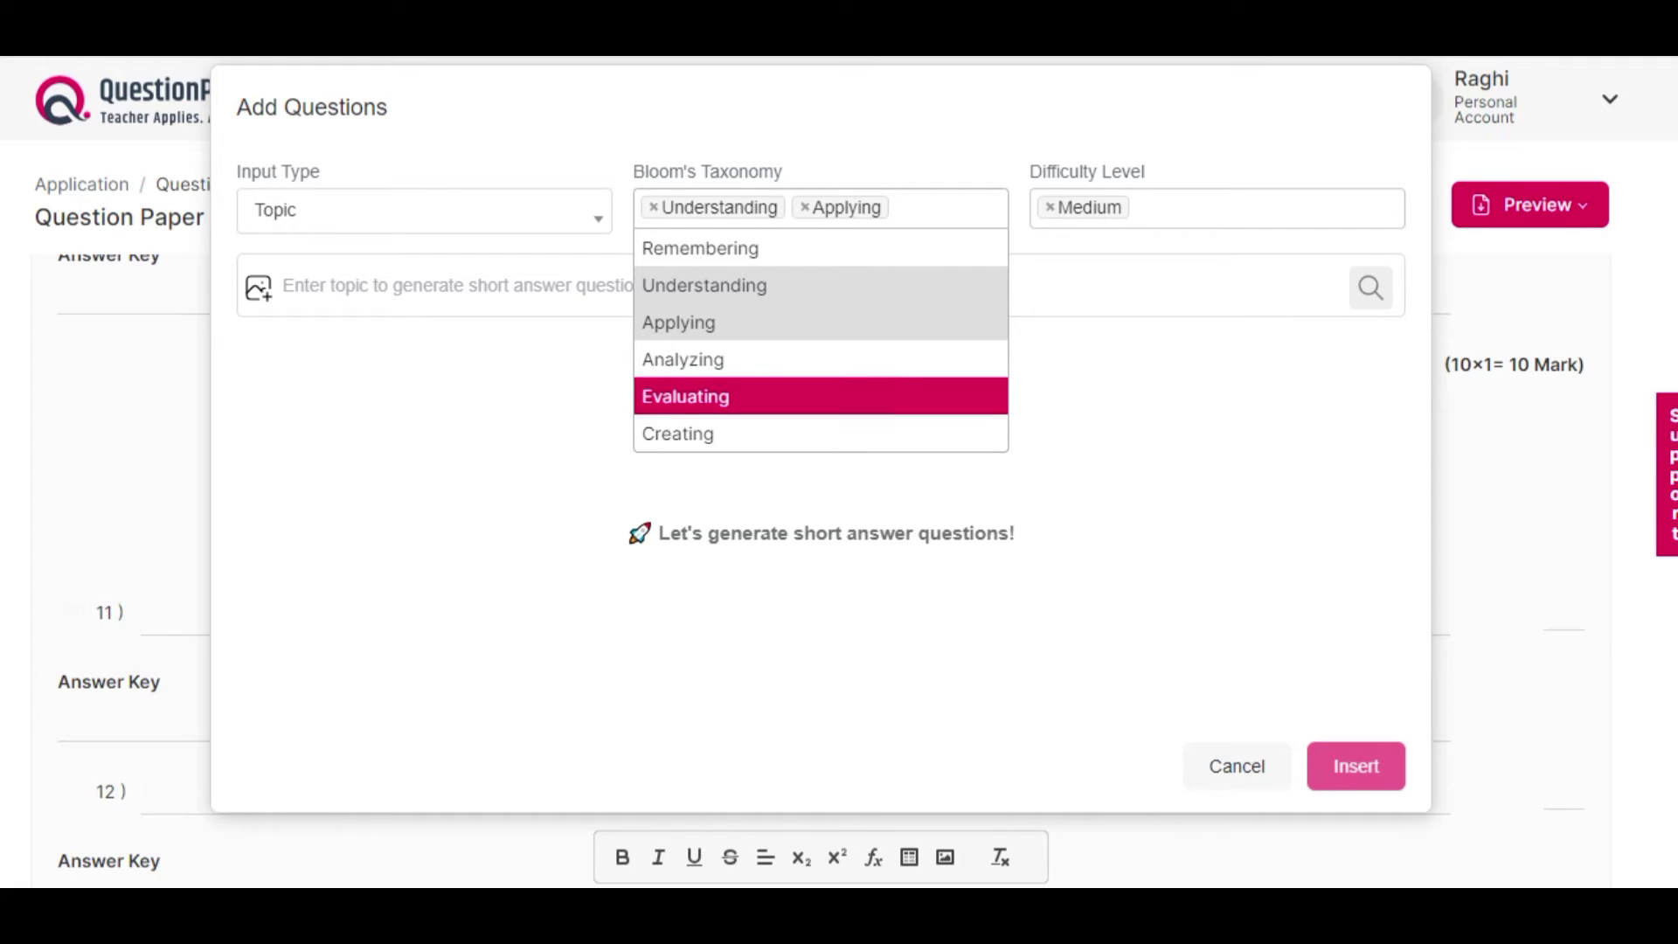
{"action": "key", "text": "Up"}
{"action": "key", "text": "Up"}
{"action": "key", "text": "Up"}
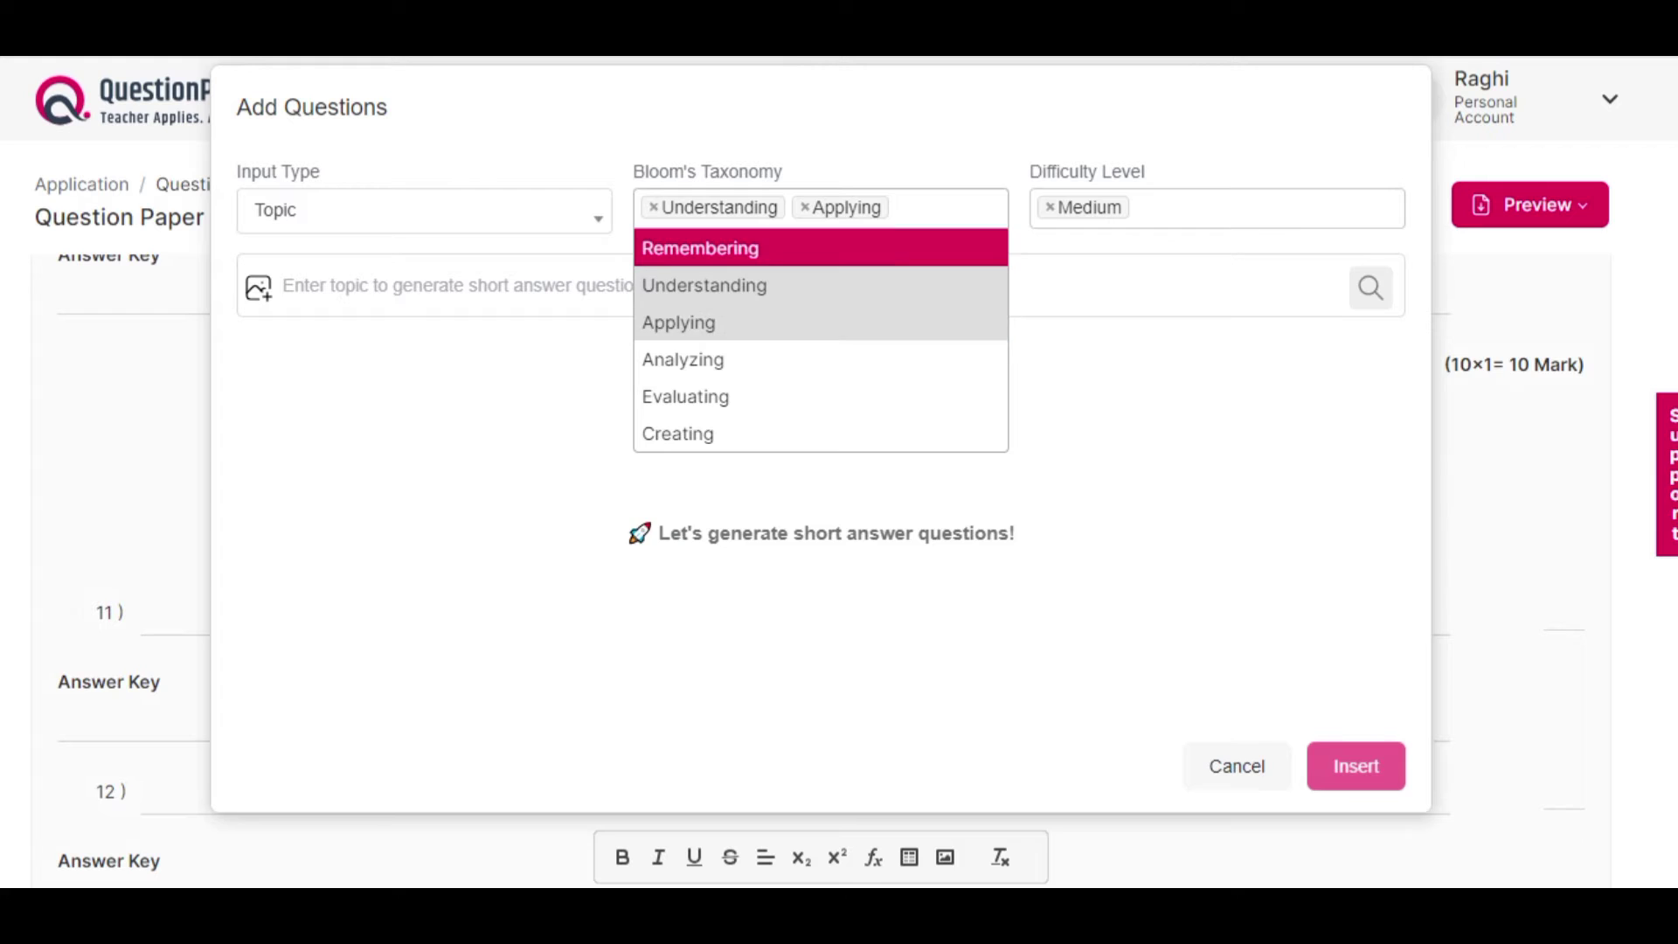
{"action": "key", "text": "Return"}
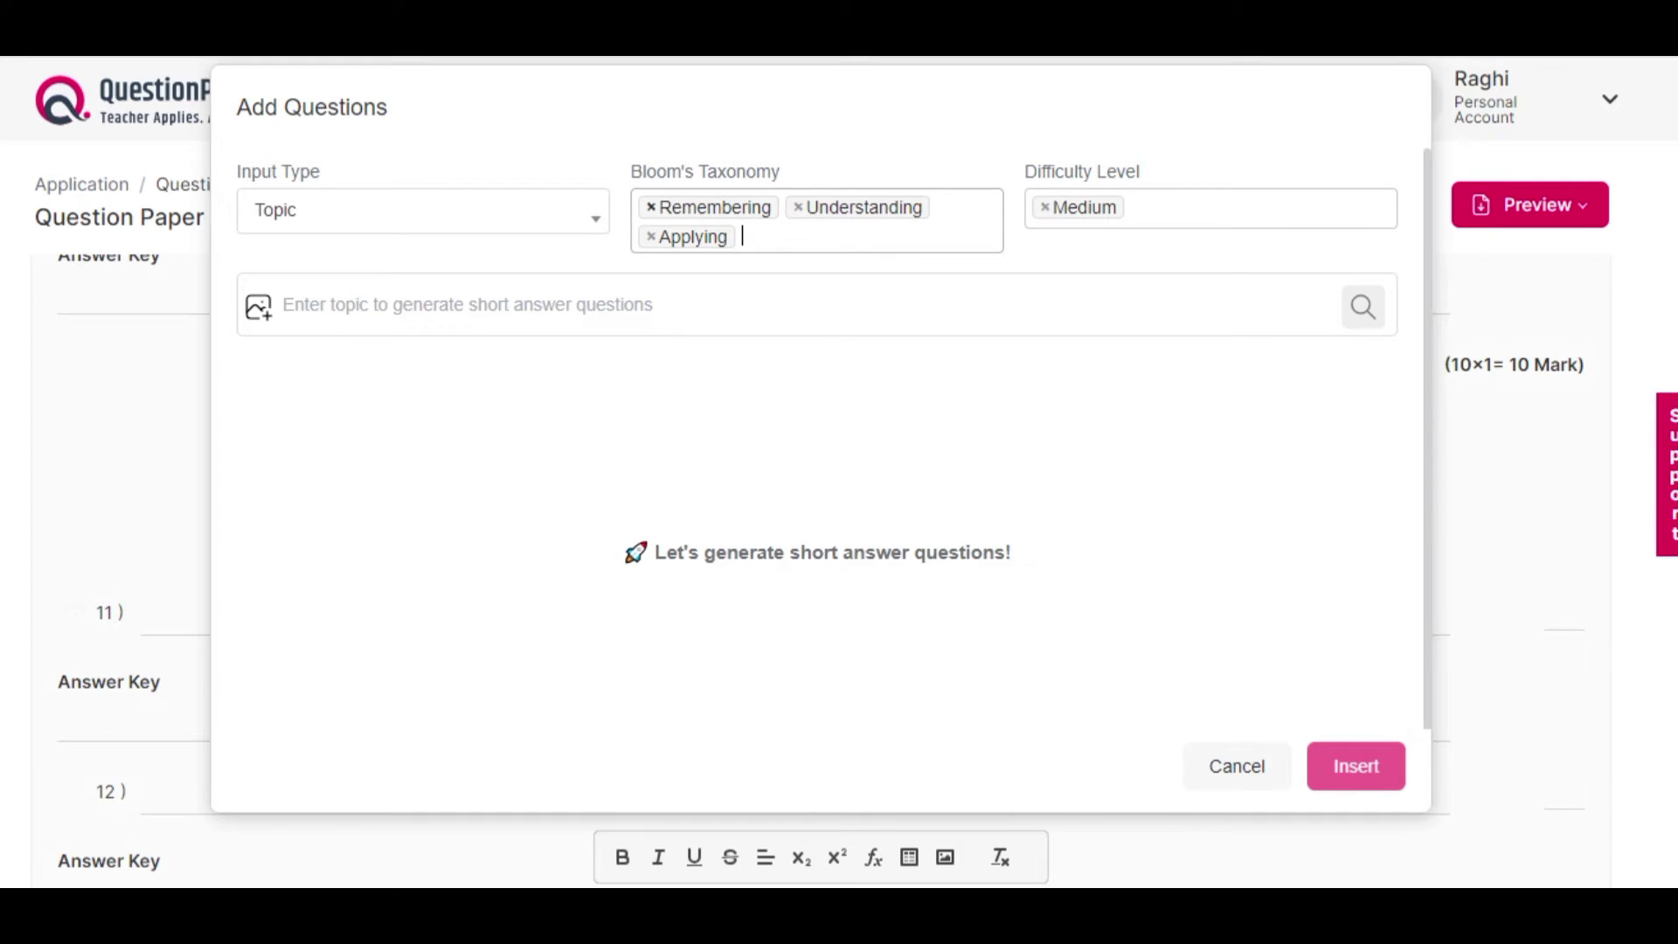
{"action": "left_click", "coordinate": [651, 207]}
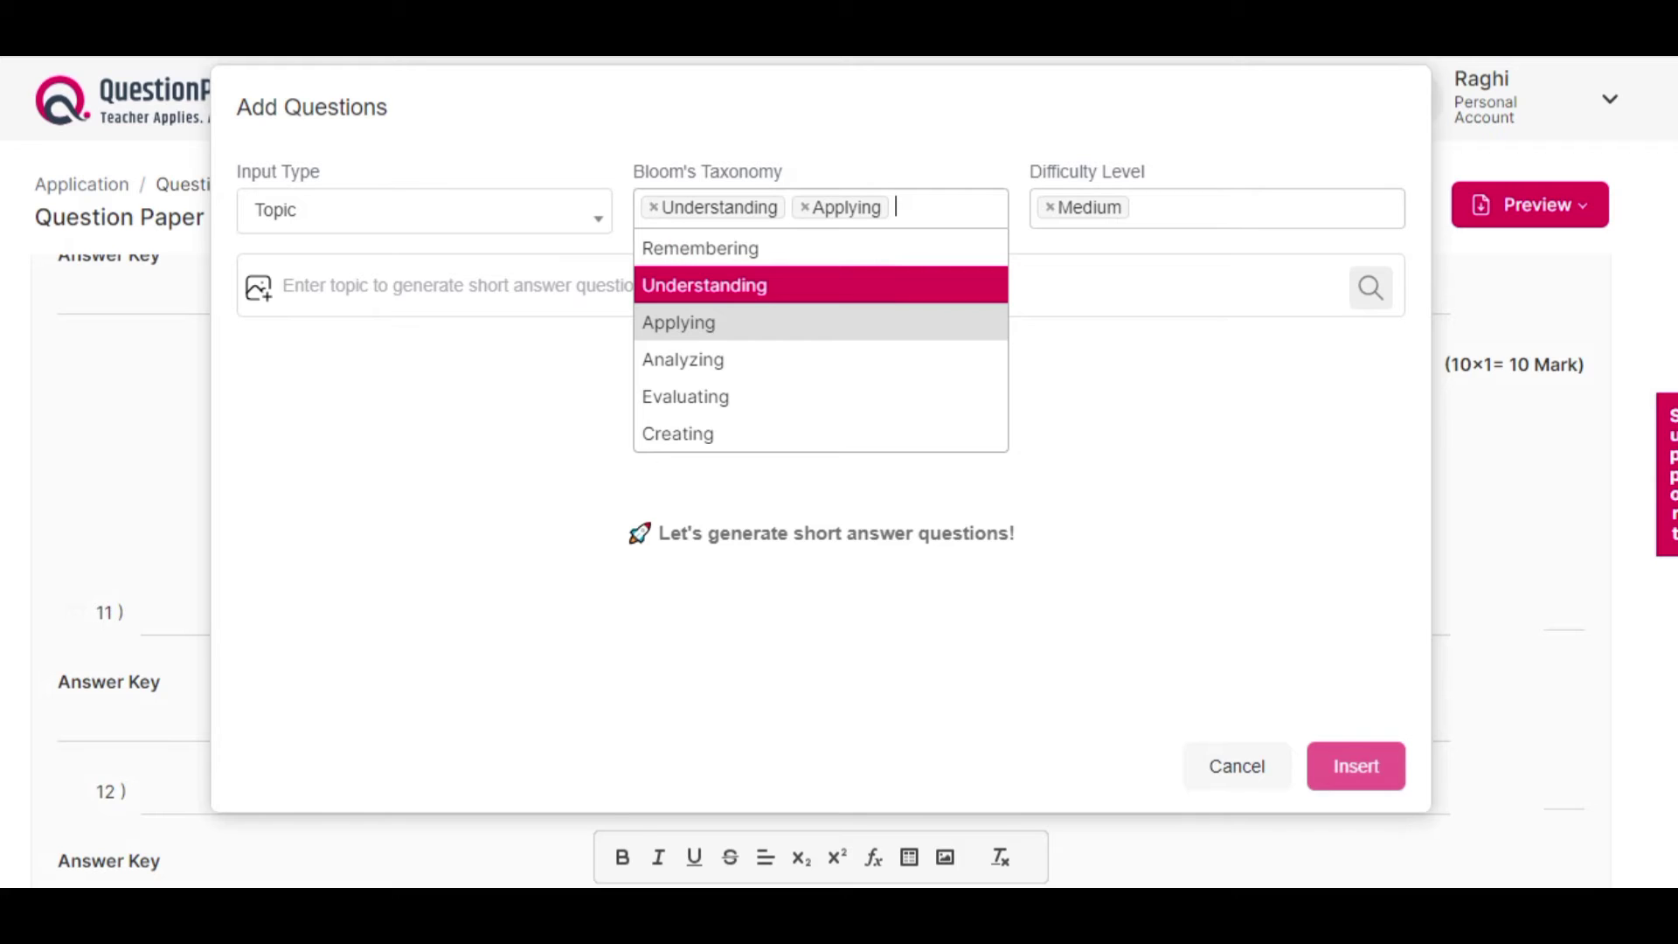
{"action": "key", "text": "Escape"}
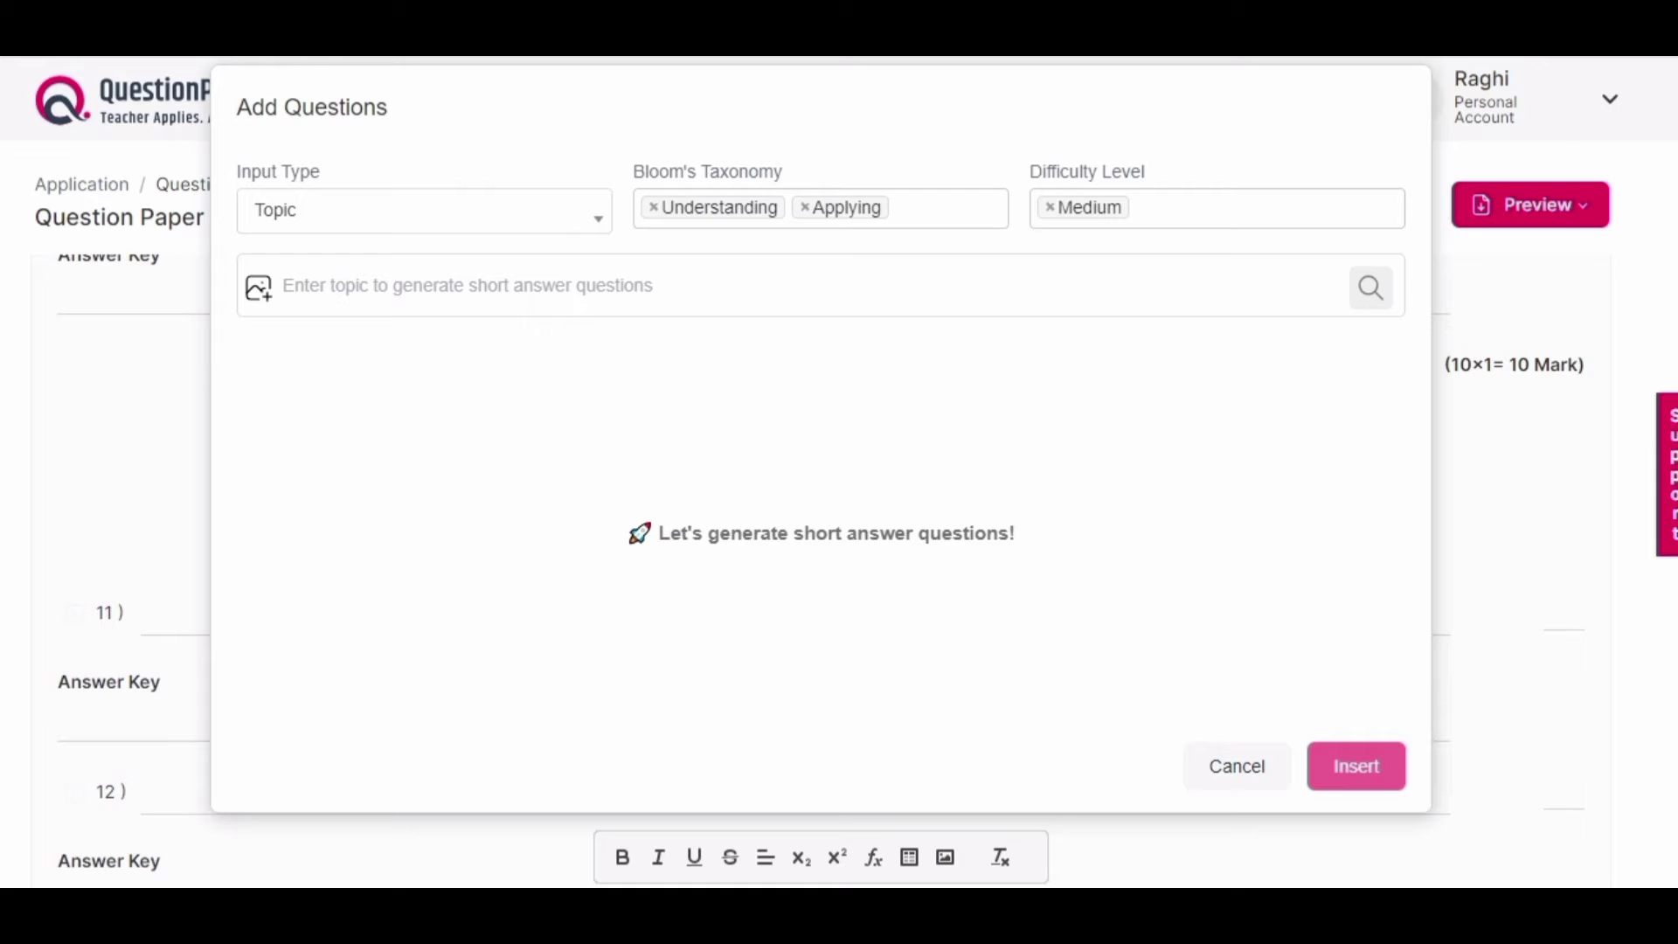
- Deselect the Medium difficulty level and select Medium again
{"action": "left_click", "coordinate": [1224, 208]}
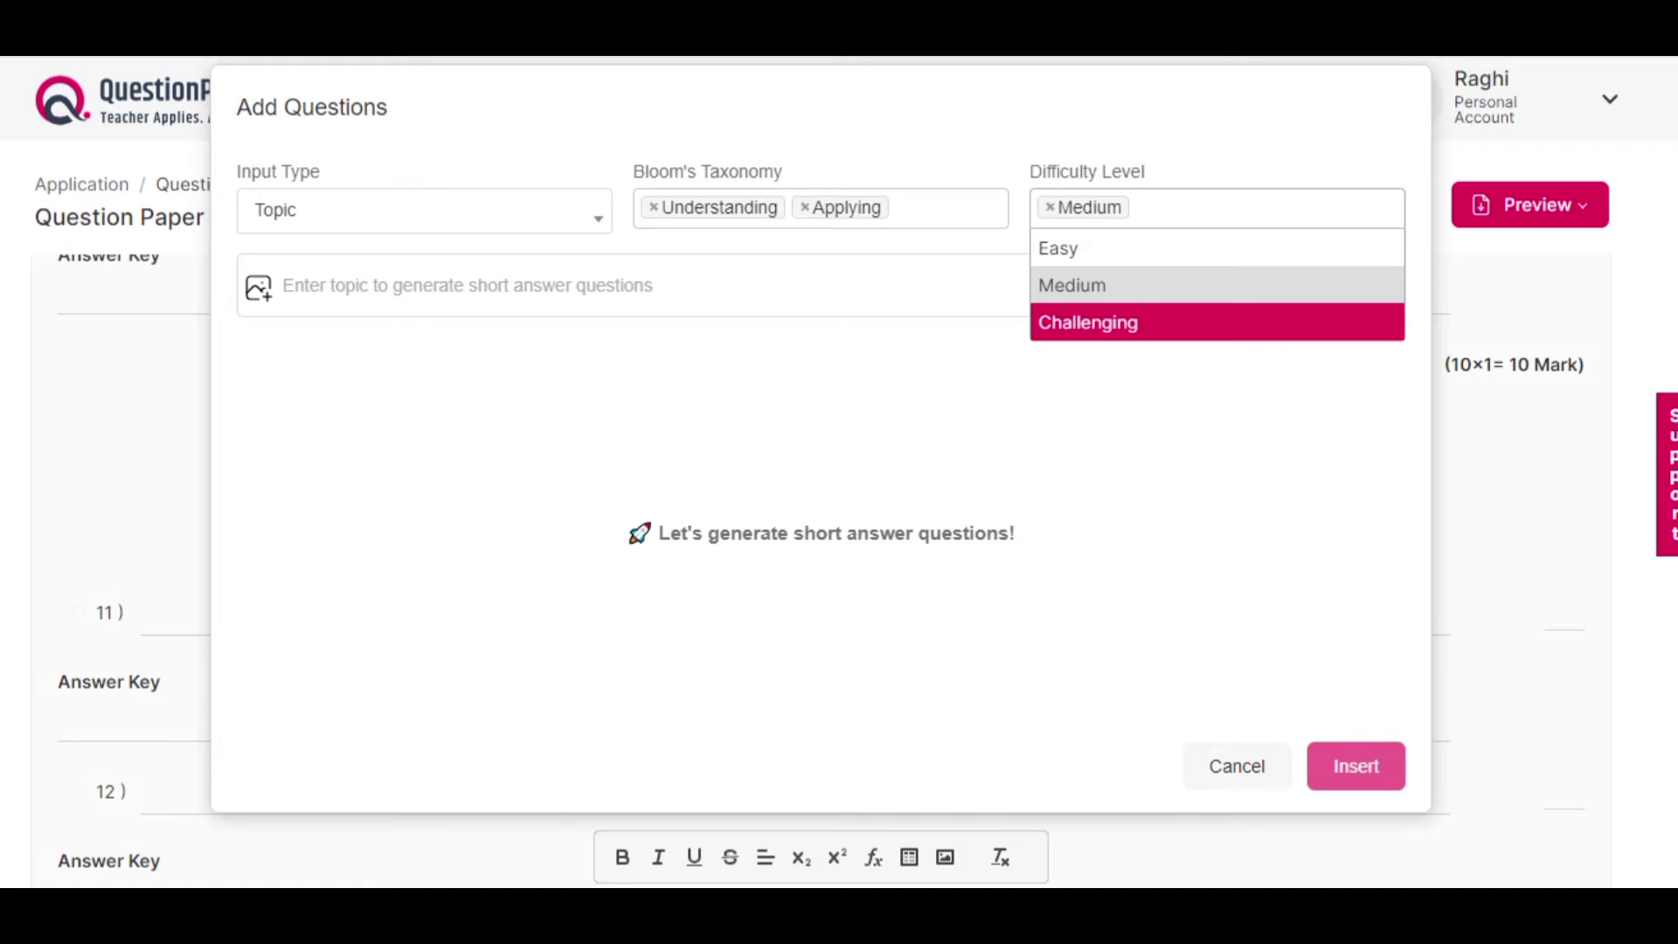
{"action": "left_click", "coordinate": [1157, 286]}
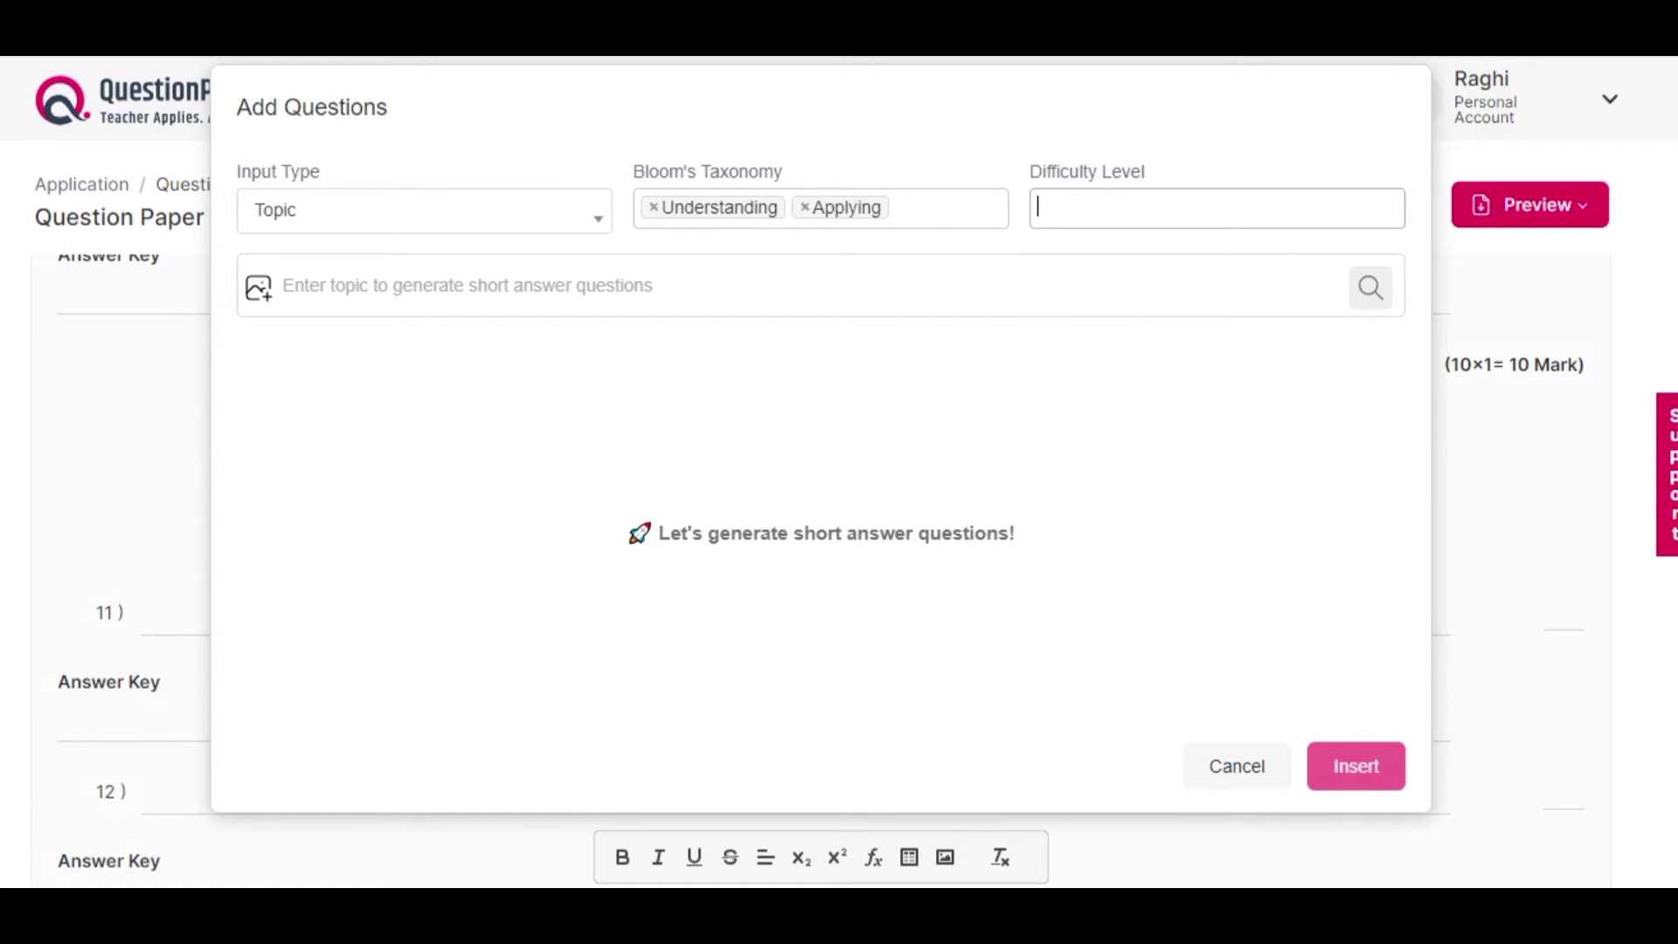
{"action": "left_click", "coordinate": [1171, 209]}
{"action": "key", "text": "Return"}
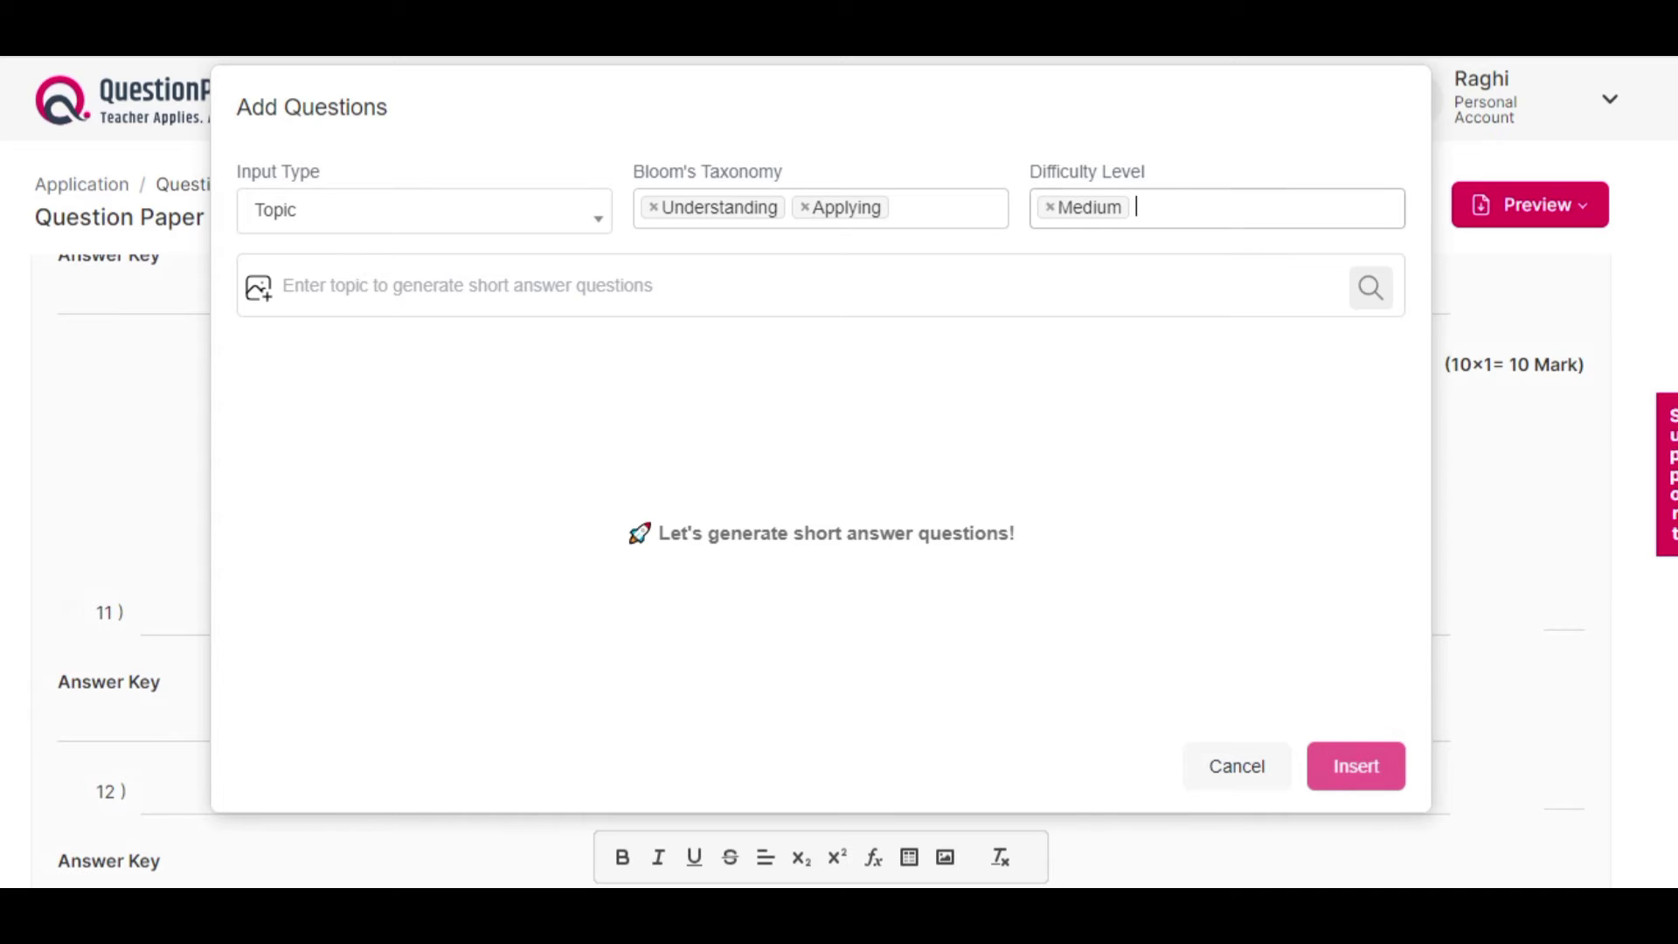
{"action": "key", "text": "Return"}
- Generate short answer questions on the topic Stereochemistry and look through the suggestions
{"action": "left_click", "coordinate": [288, 286]}
{"action": "type", "text": "Stereochemistry"}
{"action": "key", "text": "Return"}
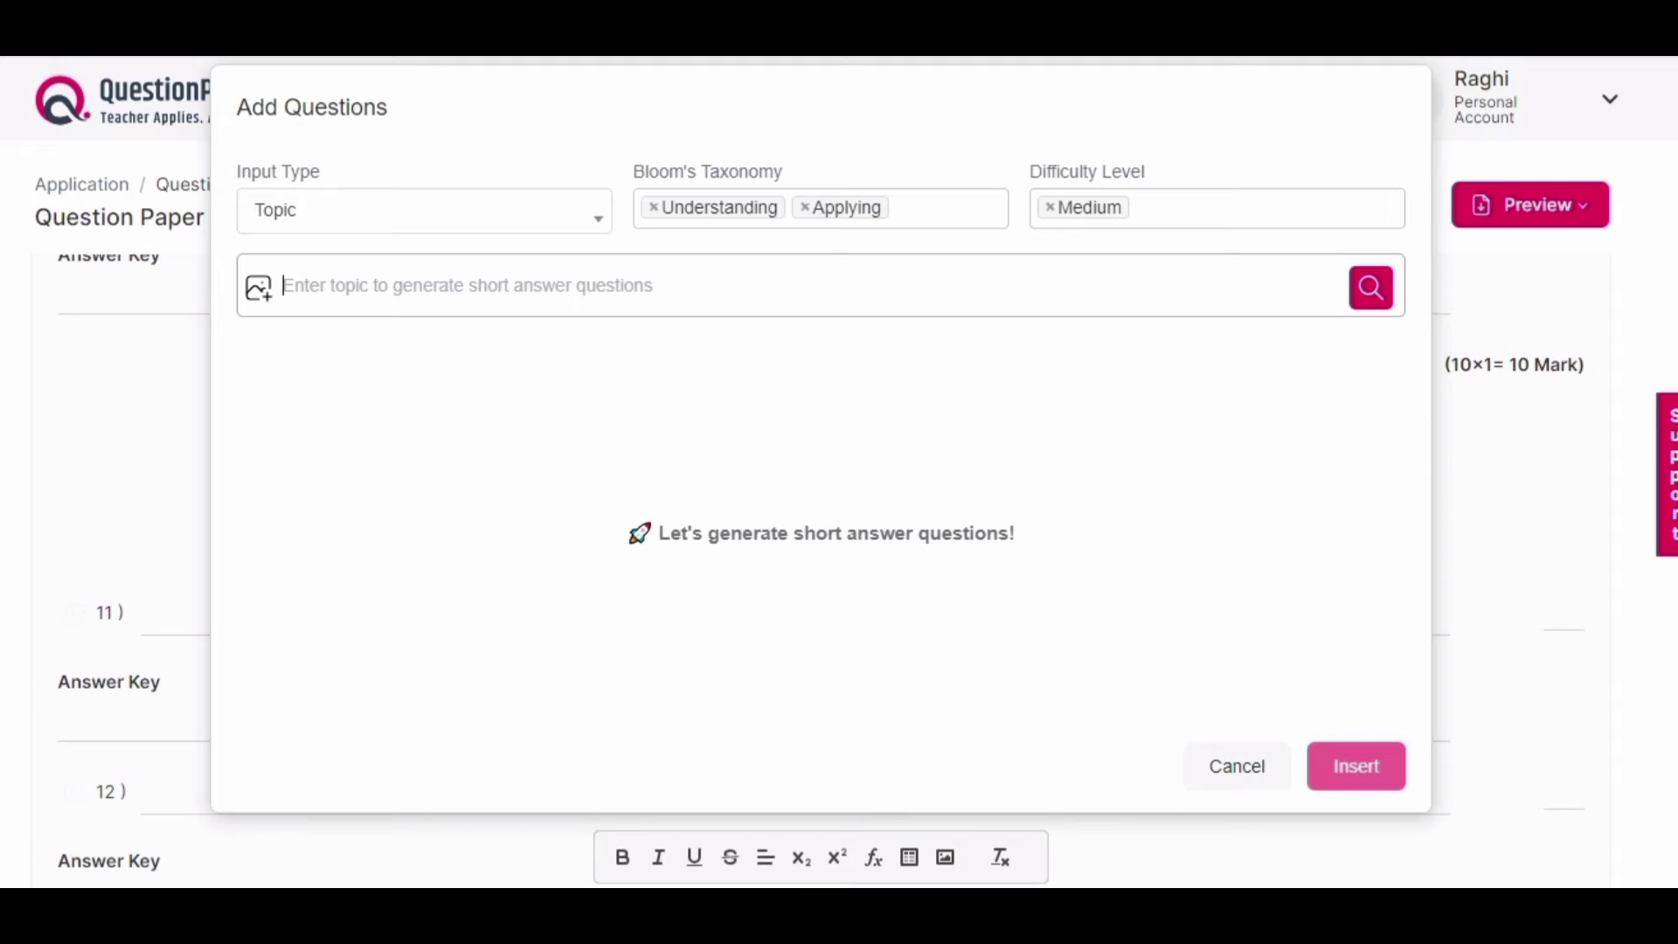
{"action": "type", "text": "Stereochemistry"}
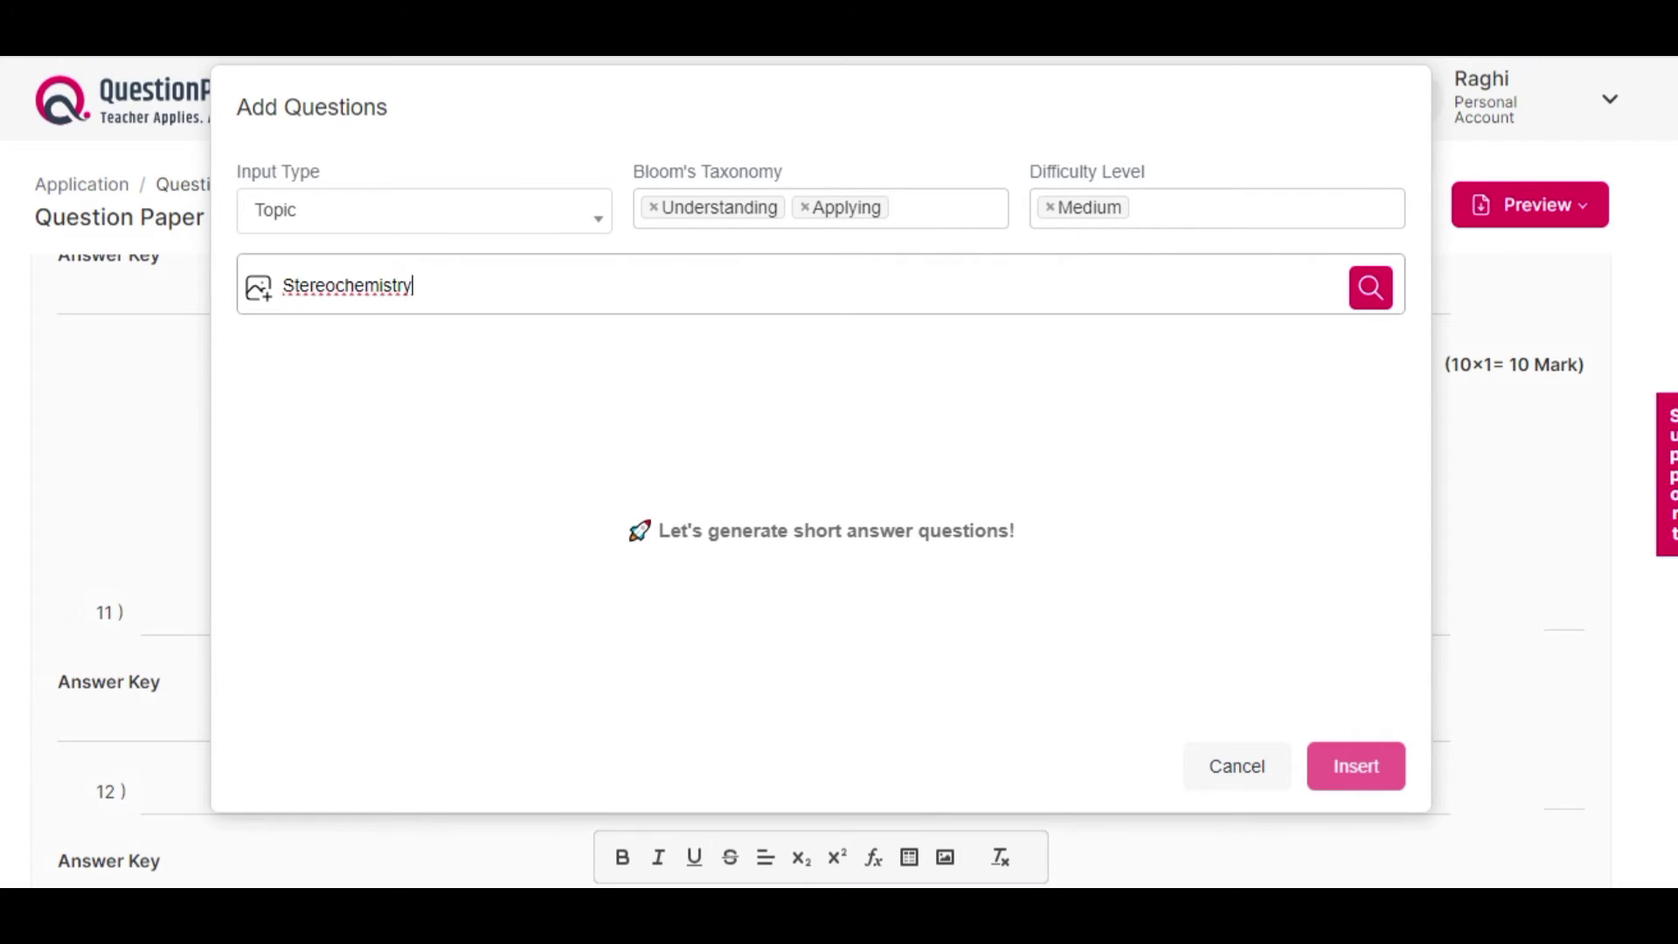
{"action": "key", "text": "Return"}
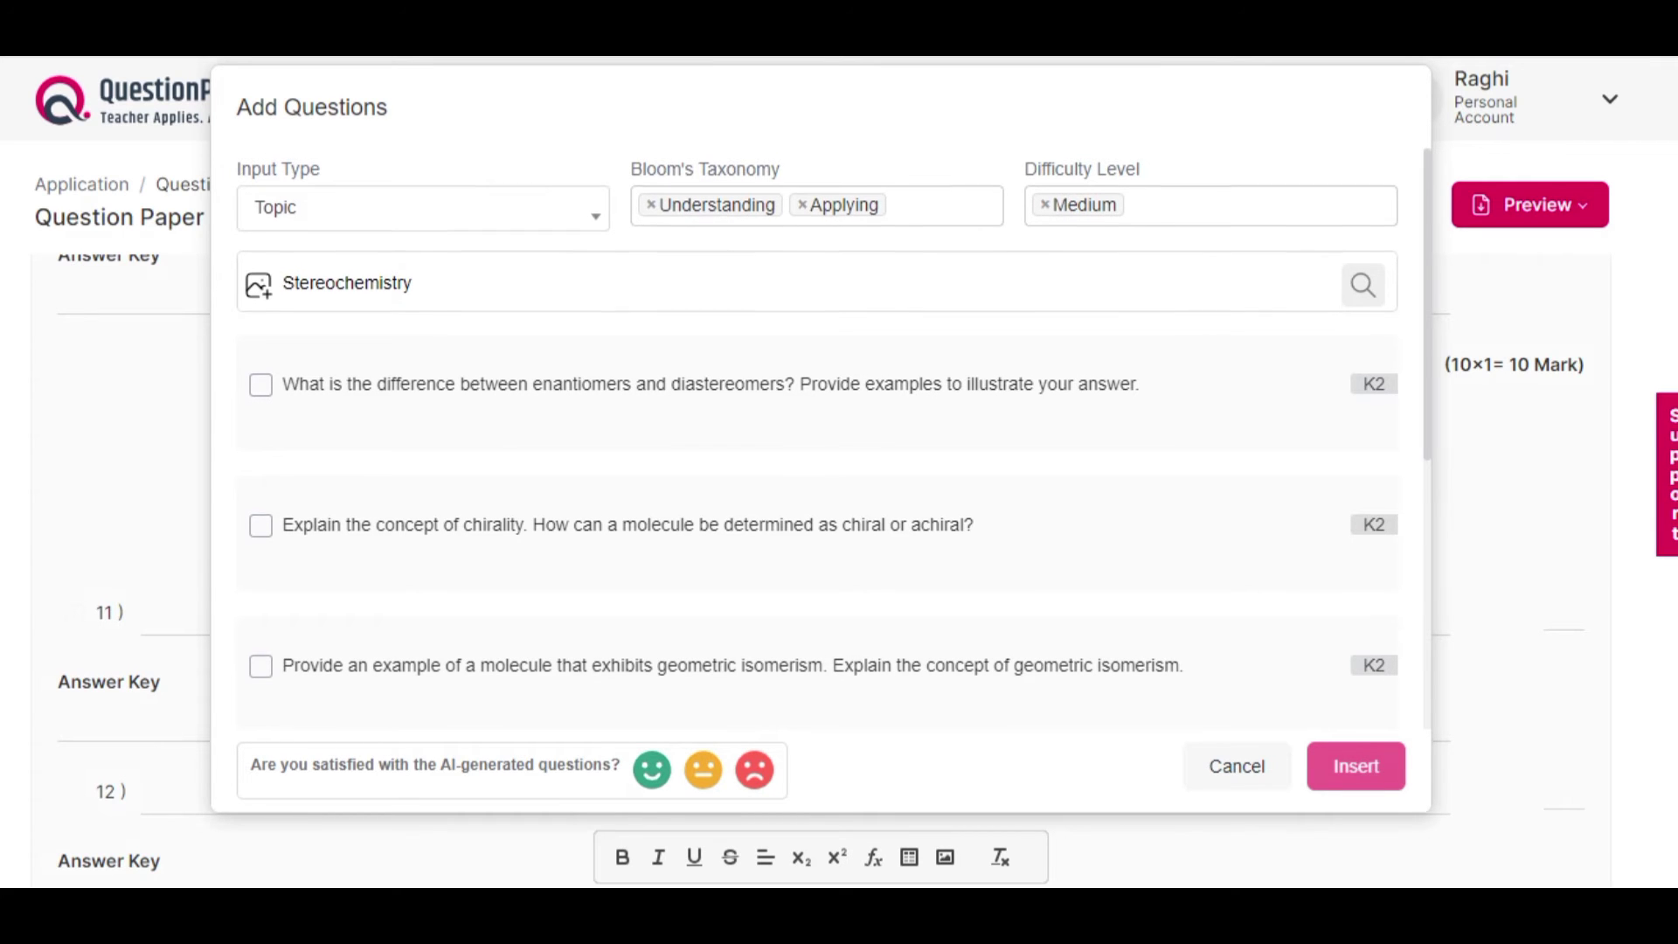
{"action": "scroll", "coordinate": [818, 436], "scroll_direction": "down", "scroll_amount": 5}
{"action": "scroll", "coordinate": [818, 437], "scroll_direction": "down", "scroll_amount": 5}
{"action": "scroll", "coordinate": [818, 437], "scroll_direction": "down", "scroll_amount": 2}
{"action": "scroll", "coordinate": [818, 437], "scroll_direction": "up", "scroll_amount": 10}
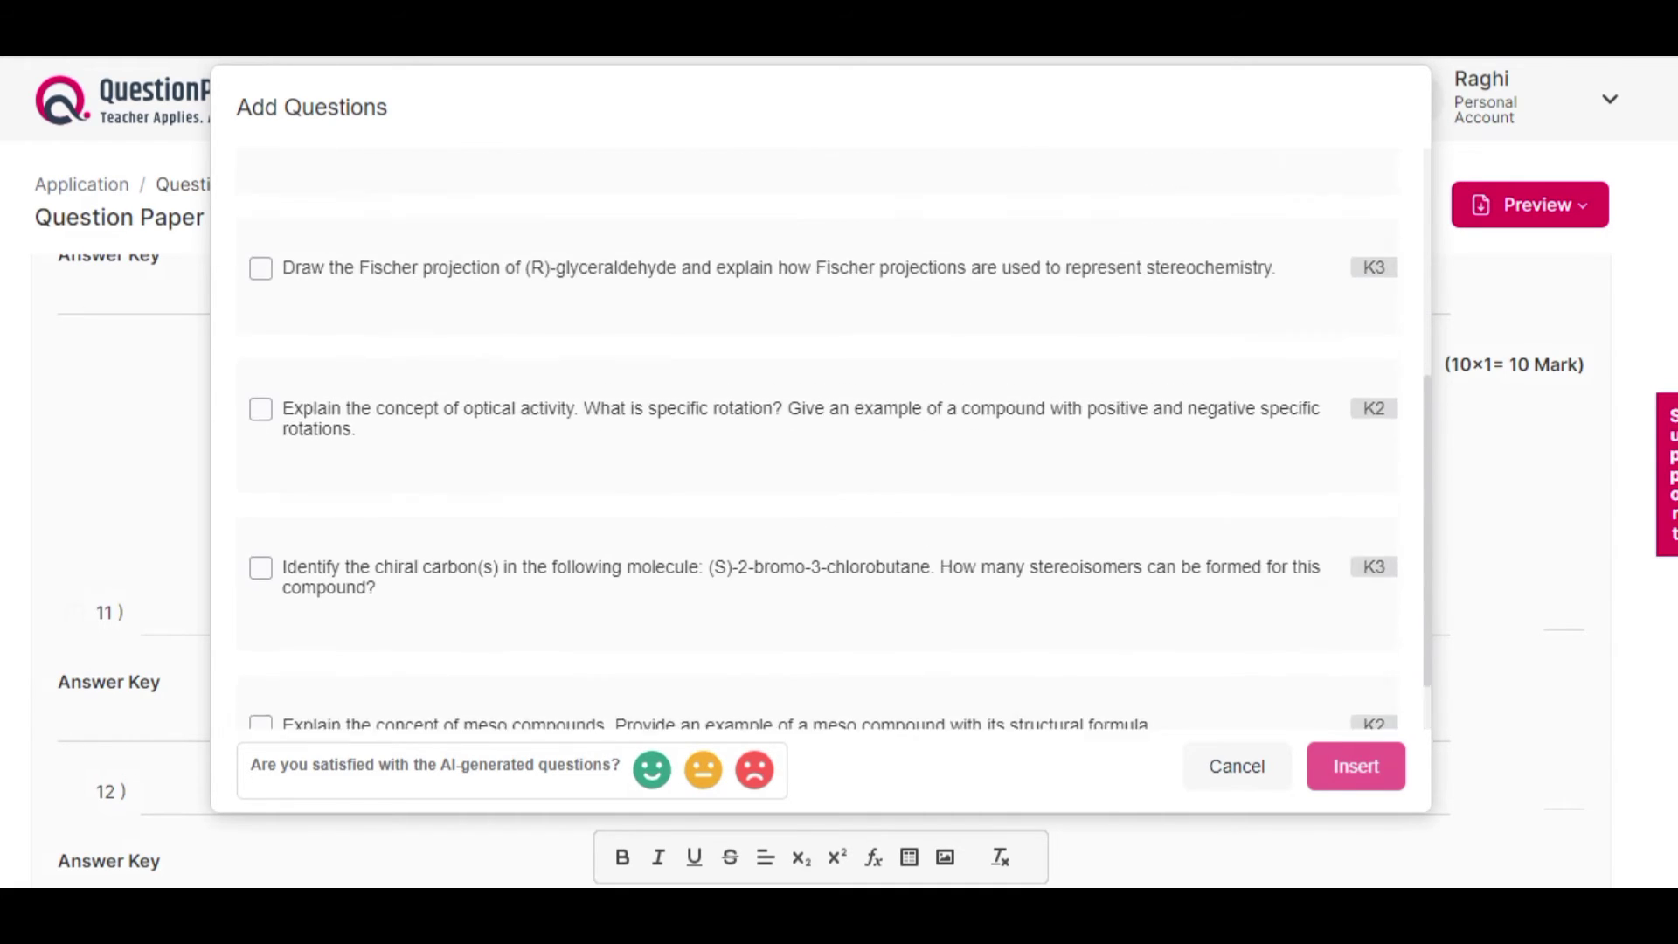
{"action": "scroll", "coordinate": [818, 437], "scroll_direction": "up", "scroll_amount": 1}
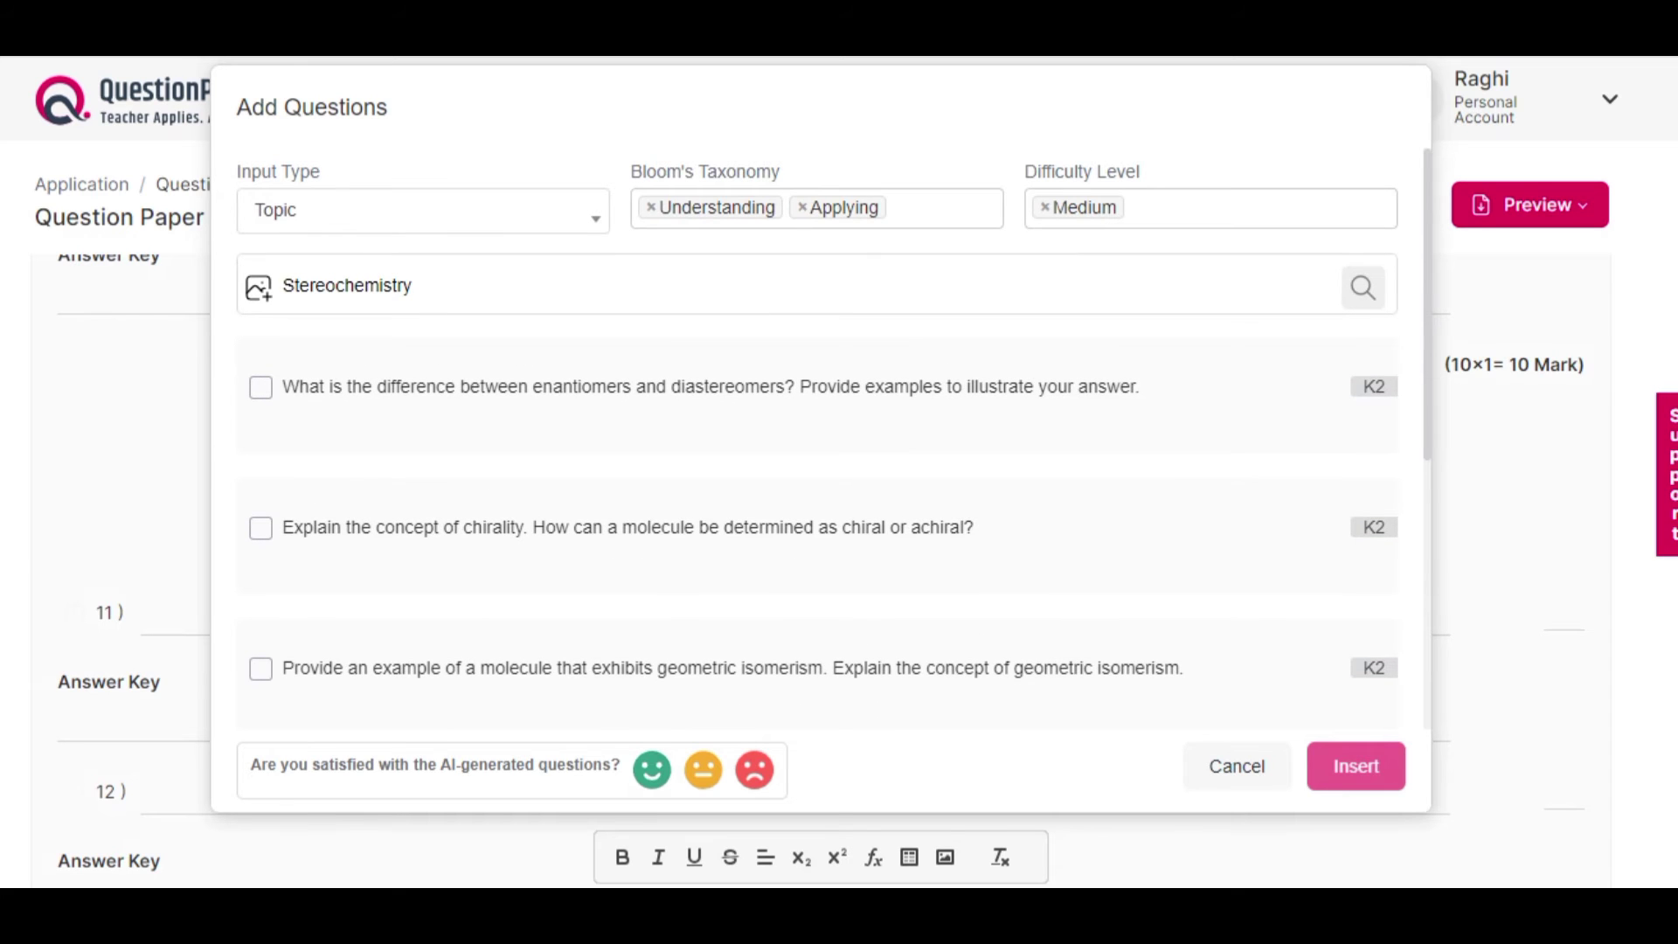
- Select all ten generated Stereochemistry questions and insert them into Part A
{"action": "left_click", "coordinate": [260, 387]}
{"action": "left_click", "coordinate": [261, 528]}
{"action": "scroll", "coordinate": [261, 528], "scroll_direction": "down", "scroll_amount": 4}
{"action": "left_click", "coordinate": [260, 280]}
{"action": "left_click", "coordinate": [260, 423]}
{"action": "left_click", "coordinate": [260, 569]}
{"action": "scroll", "coordinate": [261, 568], "scroll_direction": "down", "scroll_amount": 4}
{"action": "left_click", "coordinate": [261, 439]}
{"action": "left_click", "coordinate": [260, 580]}
{"action": "left_click", "coordinate": [261, 720]}
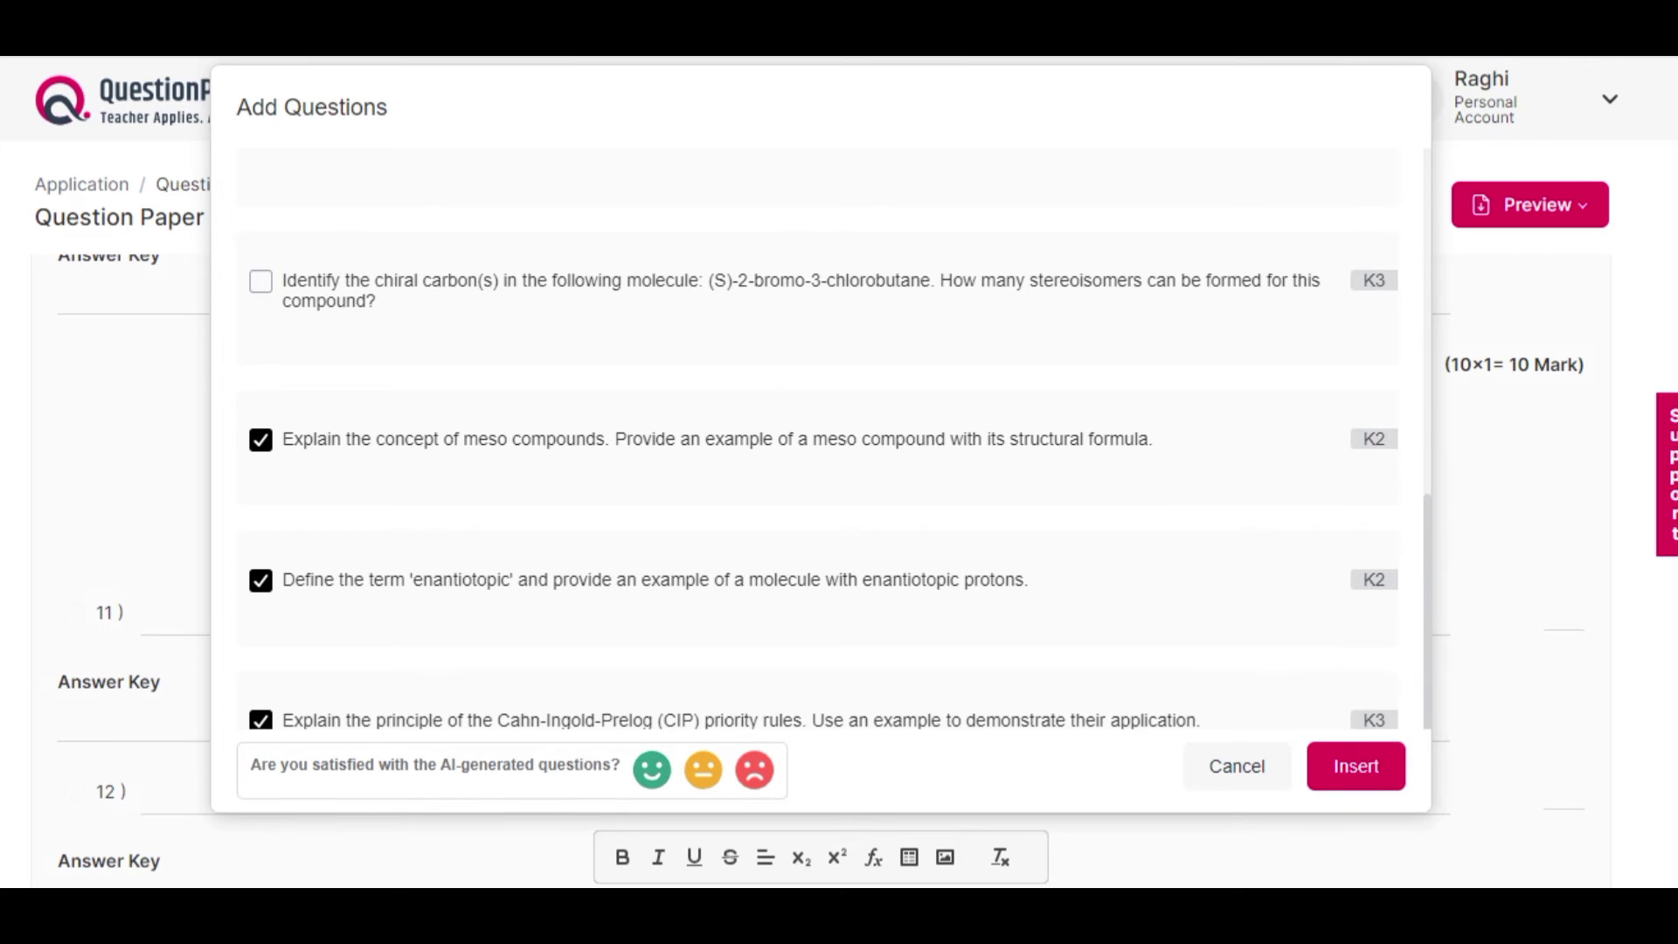
{"action": "scroll", "coordinate": [261, 647], "scroll_direction": "down", "scroll_amount": 2}
{"action": "left_click", "coordinate": [260, 648]}
{"action": "scroll", "coordinate": [261, 524], "scroll_direction": "up", "scroll_amount": 4}
{"action": "left_click", "coordinate": [261, 459]}
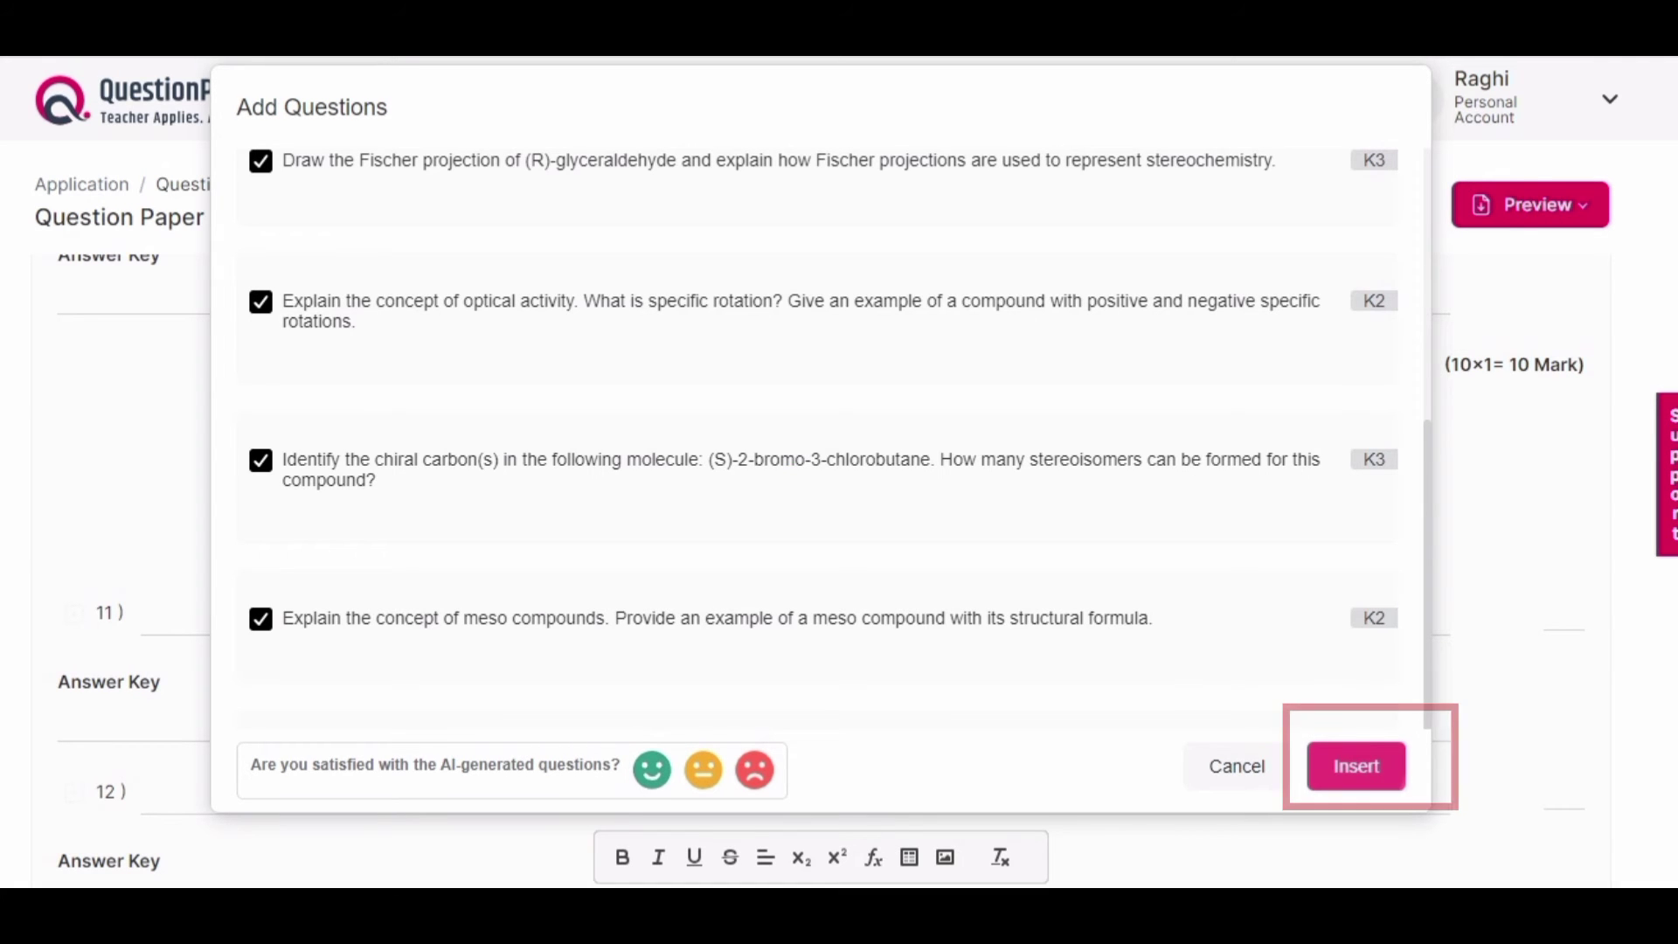
{"action": "left_click", "coordinate": [1356, 766]}
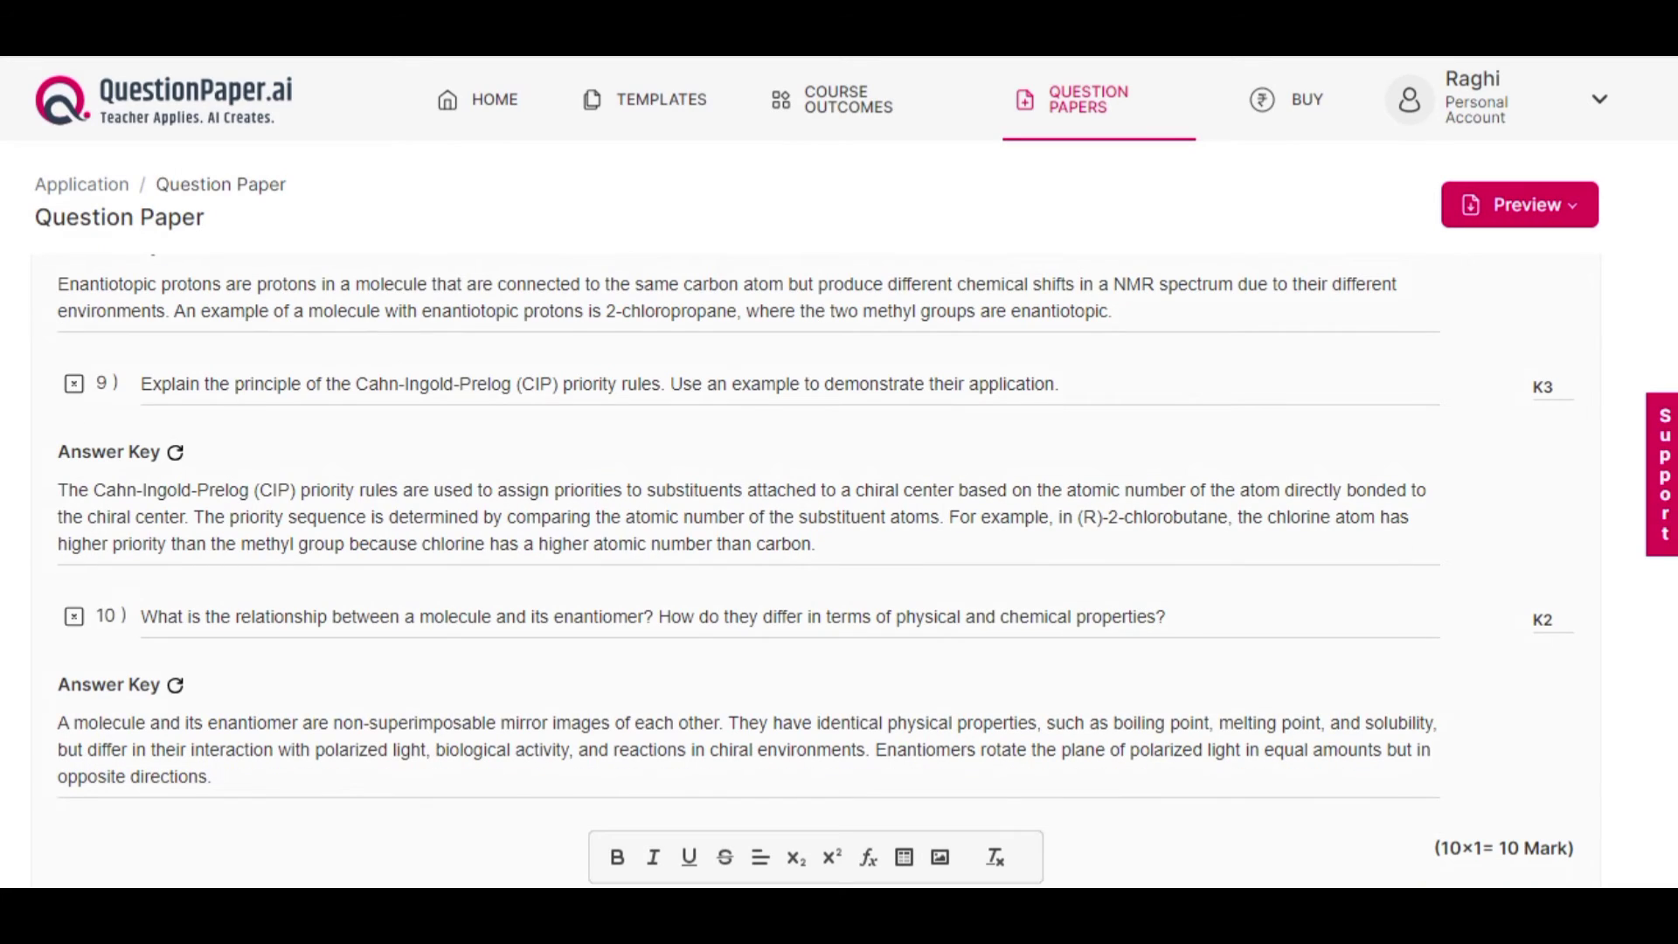
- Look over the questions and answer keys inserted in Part A and start adding questions to Part B
{"action": "scroll", "coordinate": [815, 559], "scroll_direction": "up", "scroll_amount": 18}
{"action": "scroll", "coordinate": [815, 559], "scroll_direction": "down", "scroll_amount": 20}
{"action": "left_click", "coordinate": [815, 552]}
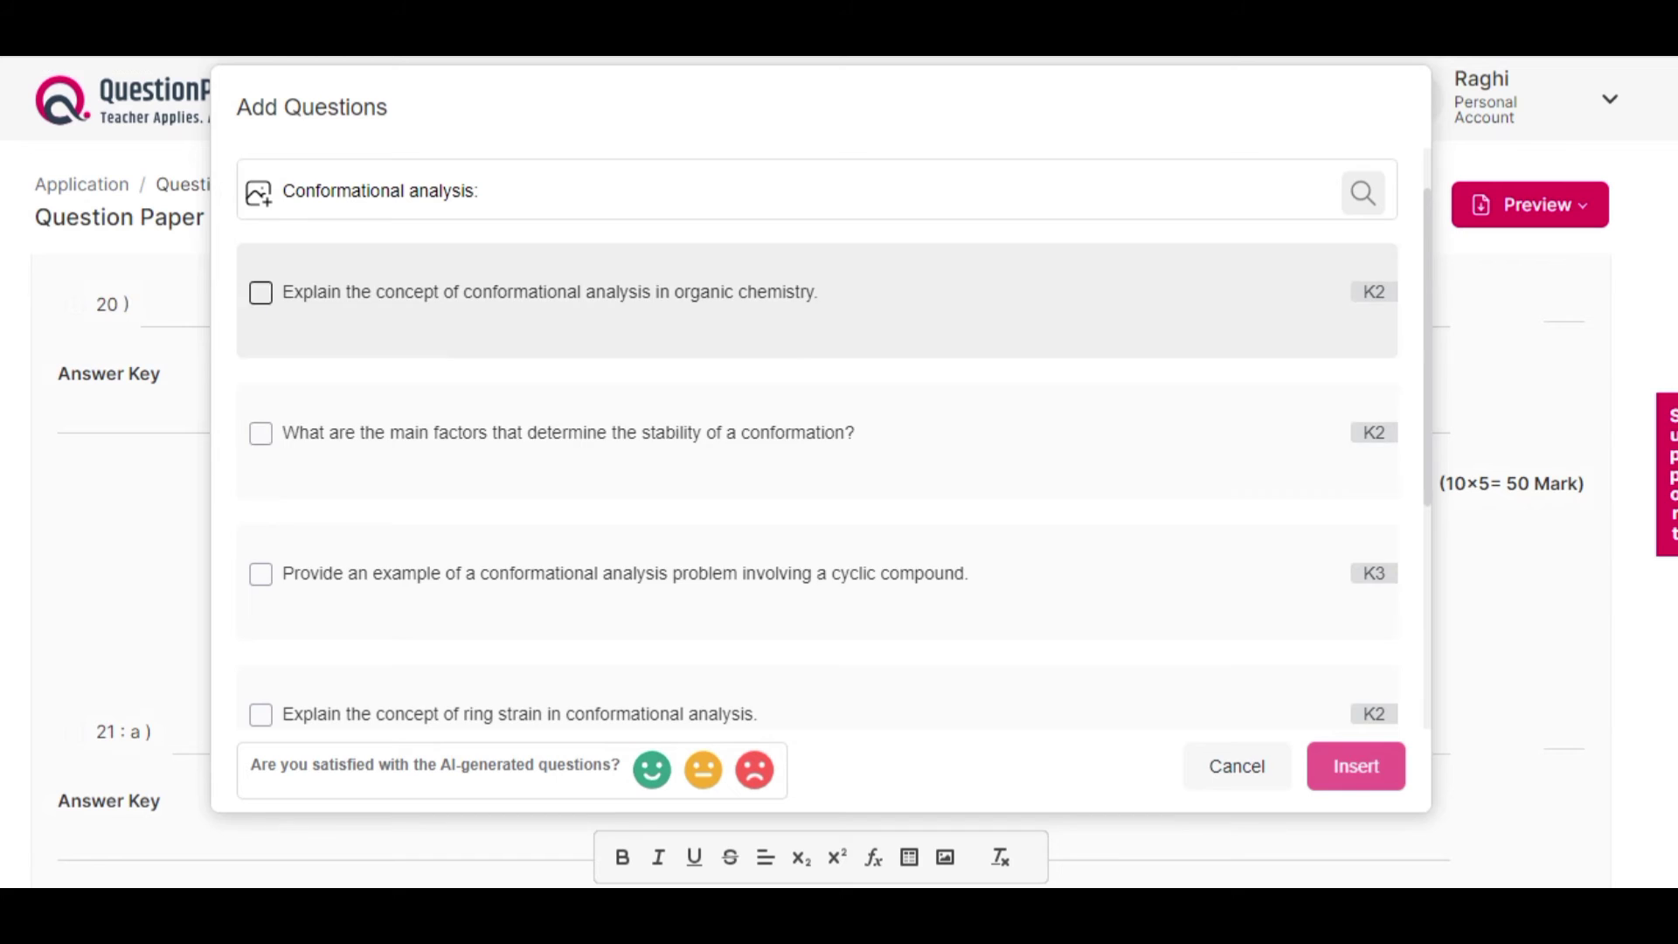
- Select all ten generated Conformational analysis questions and insert them into Part B
{"action": "left_click", "coordinate": [259, 288]}
{"action": "left_click", "coordinate": [259, 431]}
{"action": "left_click", "coordinate": [259, 573]}
{"action": "left_click", "coordinate": [259, 711]}
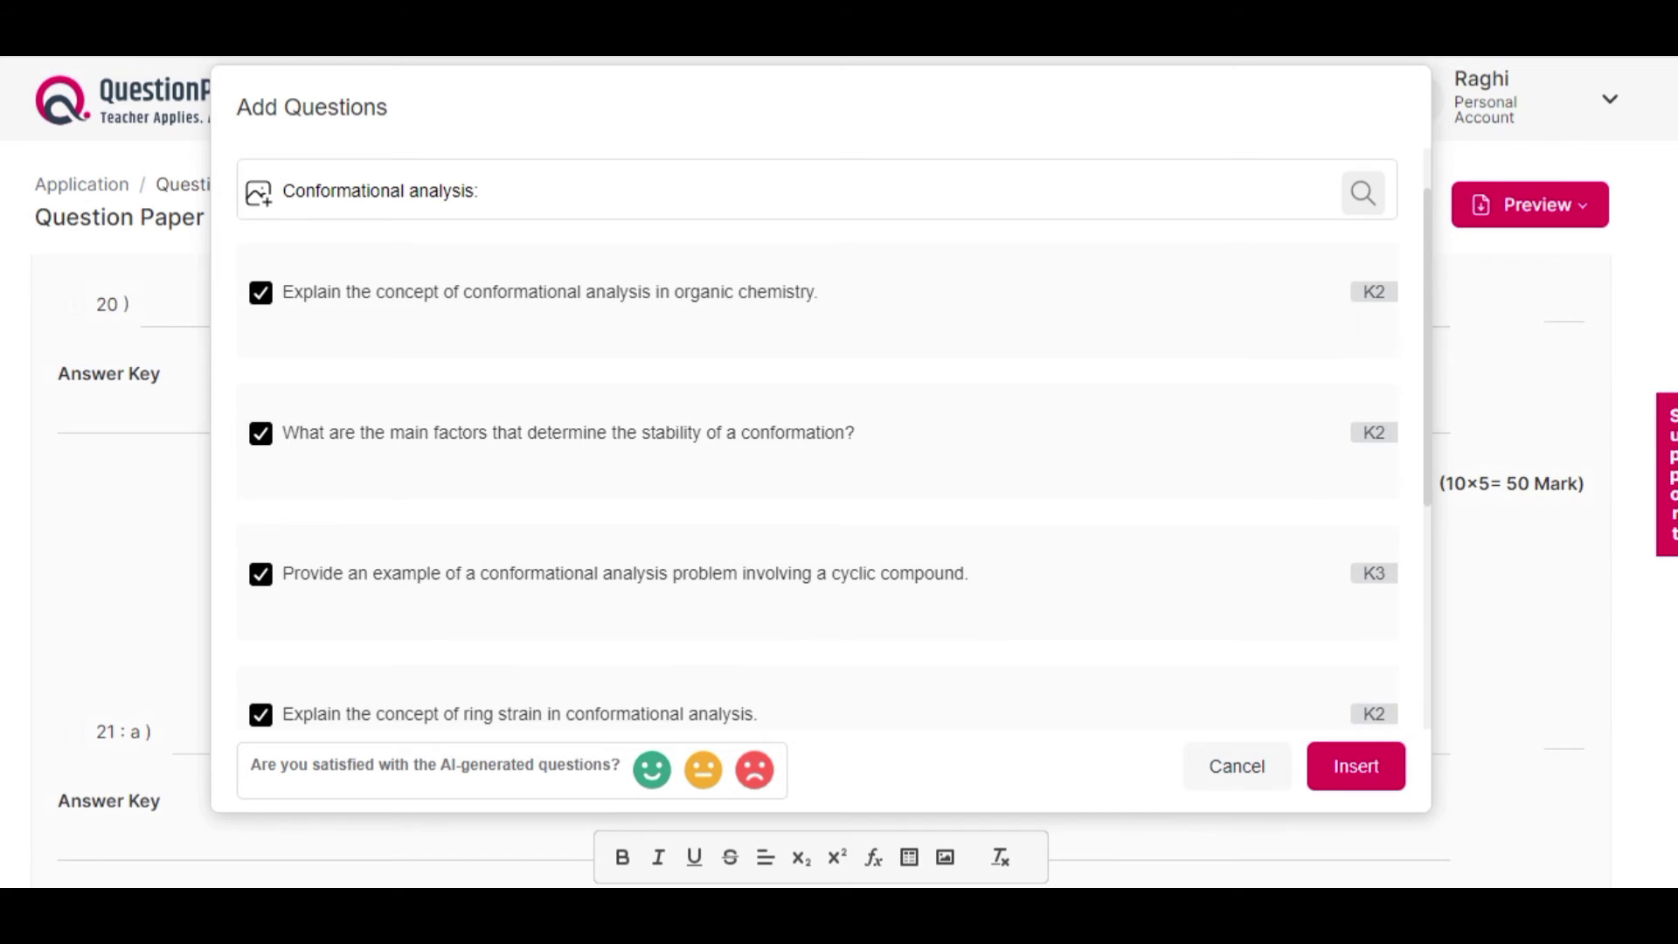
{"action": "scroll", "coordinate": [817, 437], "scroll_direction": "down", "scroll_amount": 5}
{"action": "left_click", "coordinate": [260, 650]}
{"action": "left_click", "coordinate": [261, 509]}
{"action": "left_click", "coordinate": [260, 368]}
{"action": "left_click", "coordinate": [261, 227]}
{"action": "scroll", "coordinate": [817, 437], "scroll_direction": "up", "scroll_amount": 5}
{"action": "left_click", "coordinate": [260, 477]}
{"action": "left_click", "coordinate": [261, 336]}
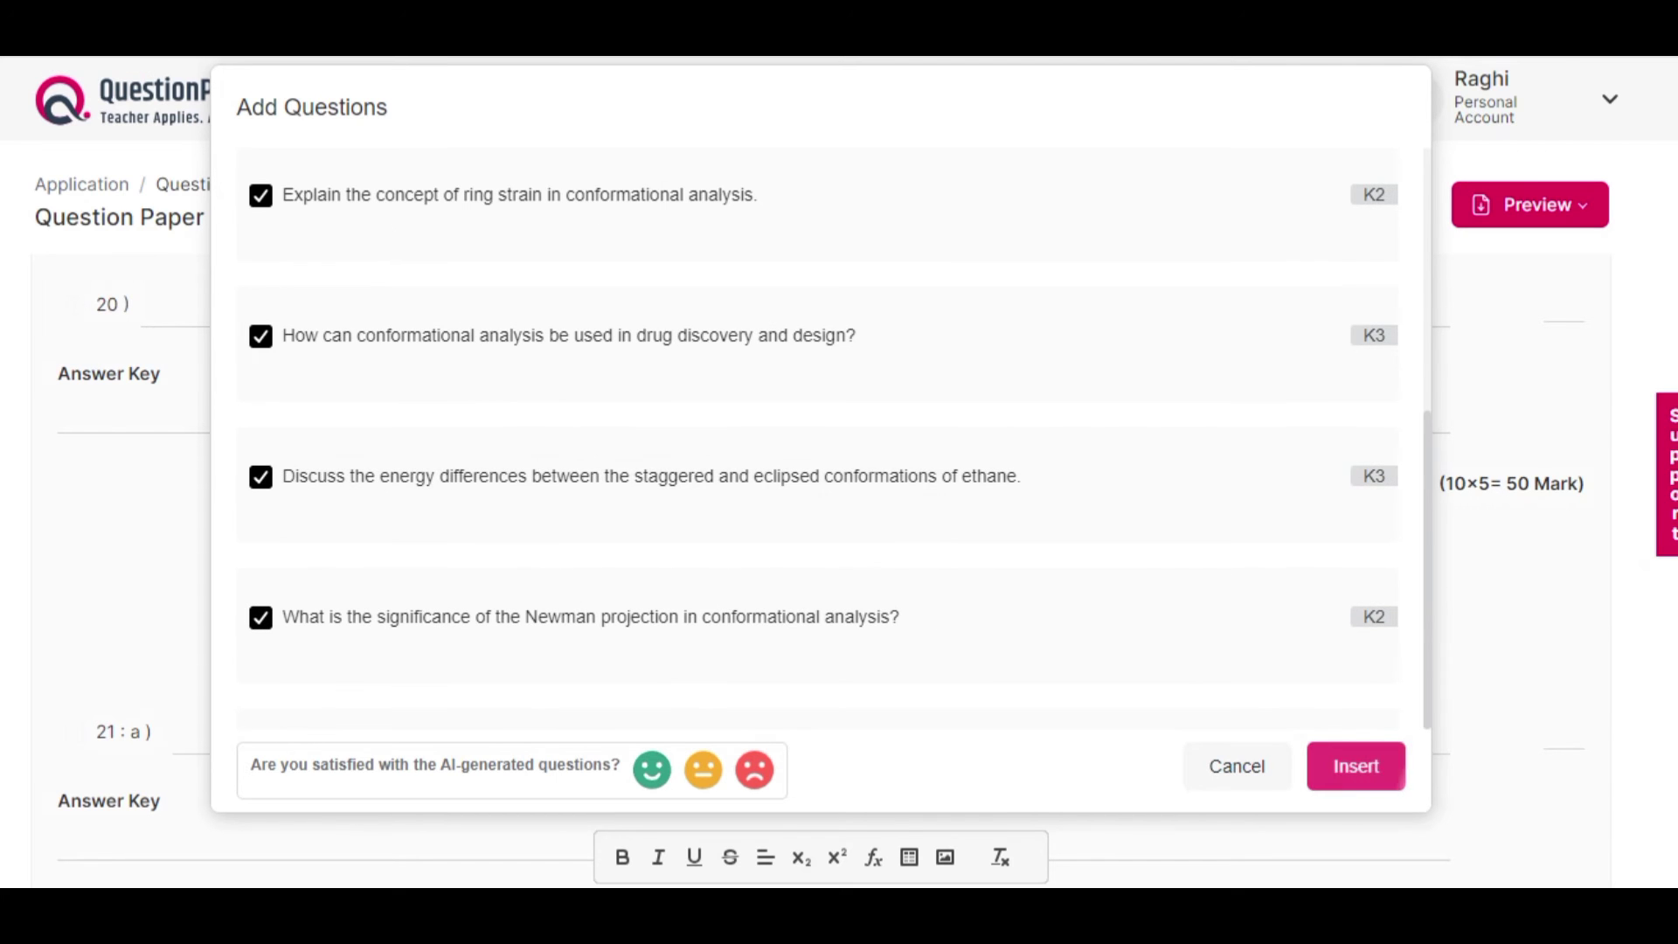
{"action": "left_click", "coordinate": [1356, 766]}
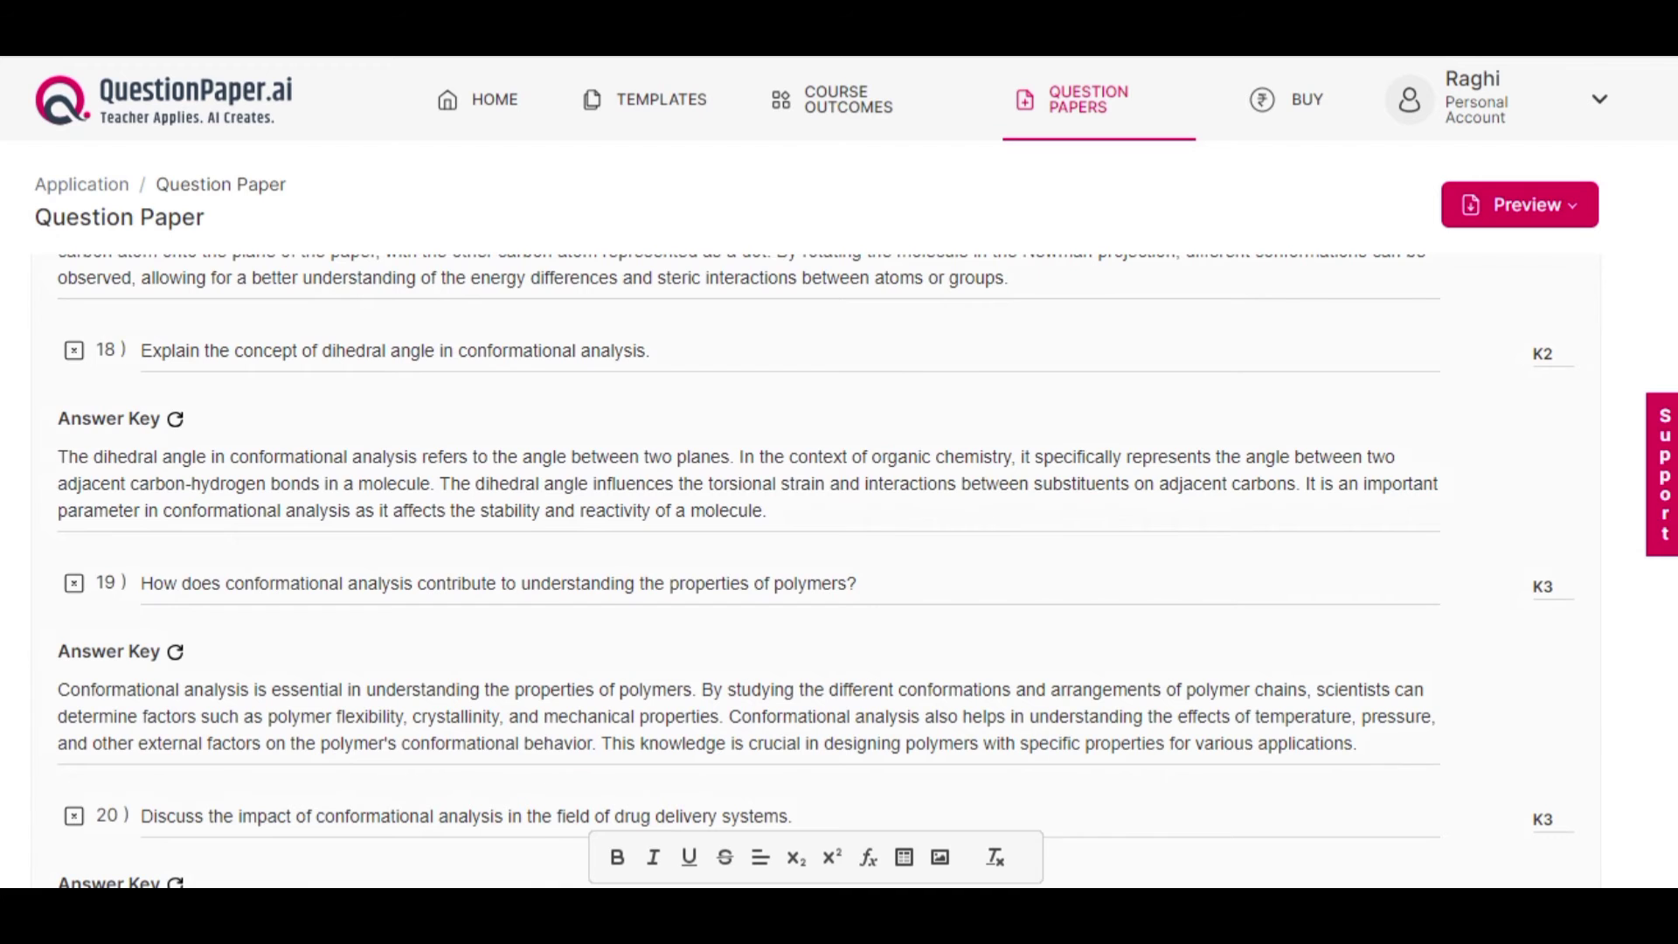
- Preview the question paper without the answers and download it in A4 size with Portrait layout
{"action": "scroll", "coordinate": [816, 568], "scroll_direction": "up", "scroll_amount": 20}
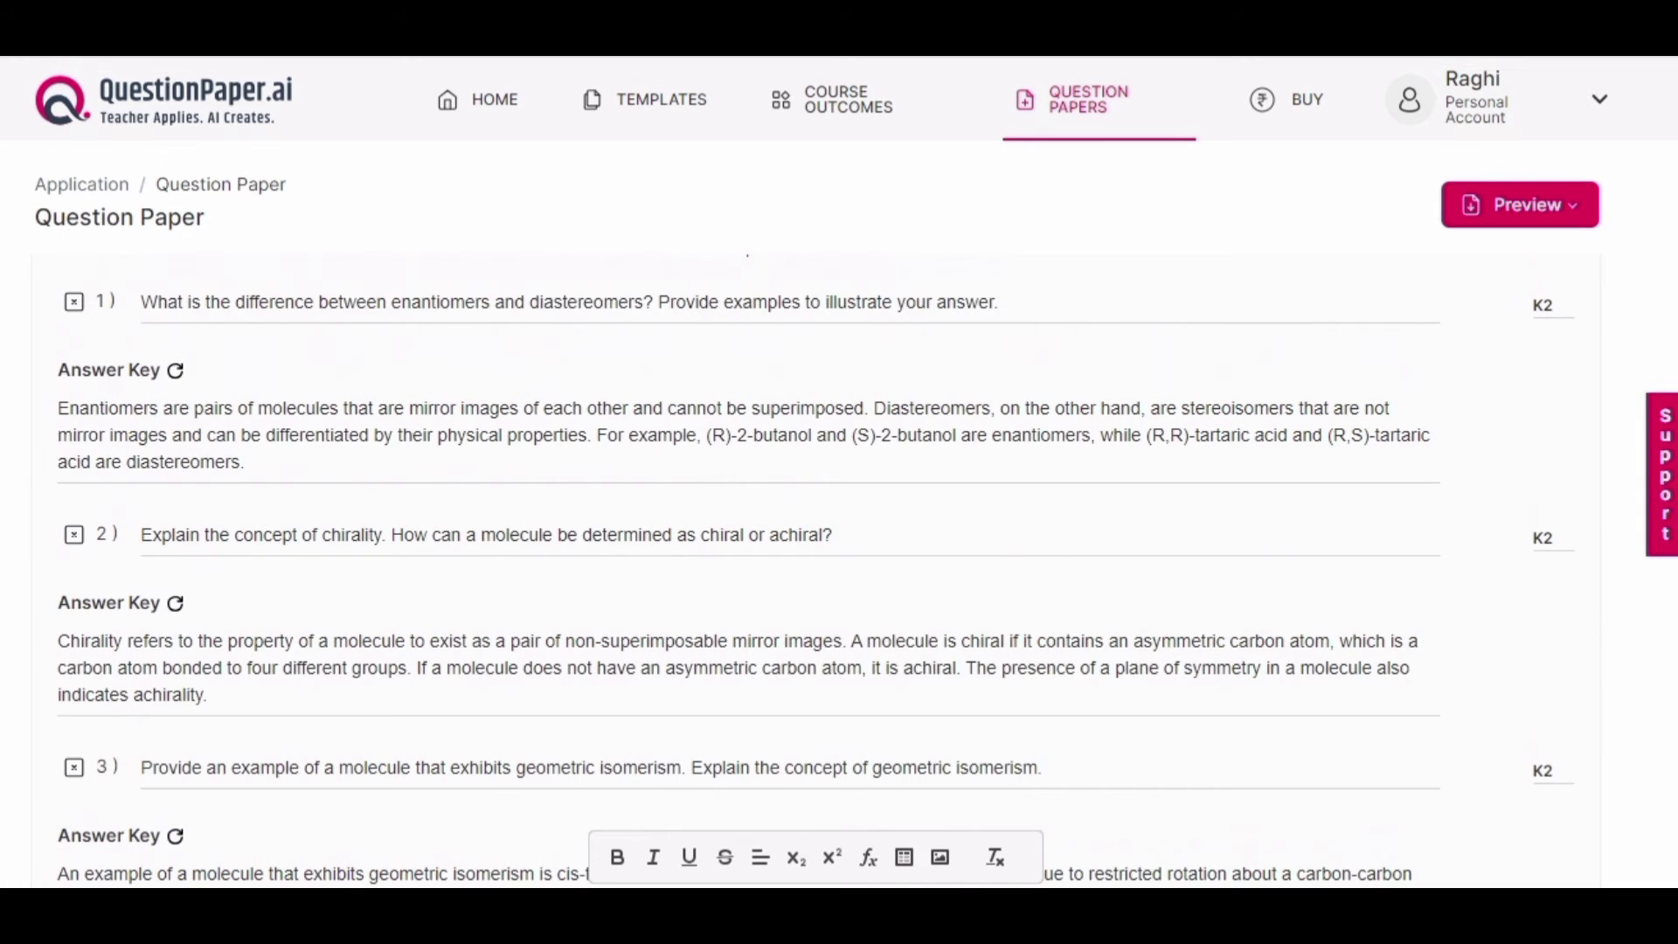
{"action": "scroll", "coordinate": [815, 573], "scroll_direction": "up", "scroll_amount": 1}
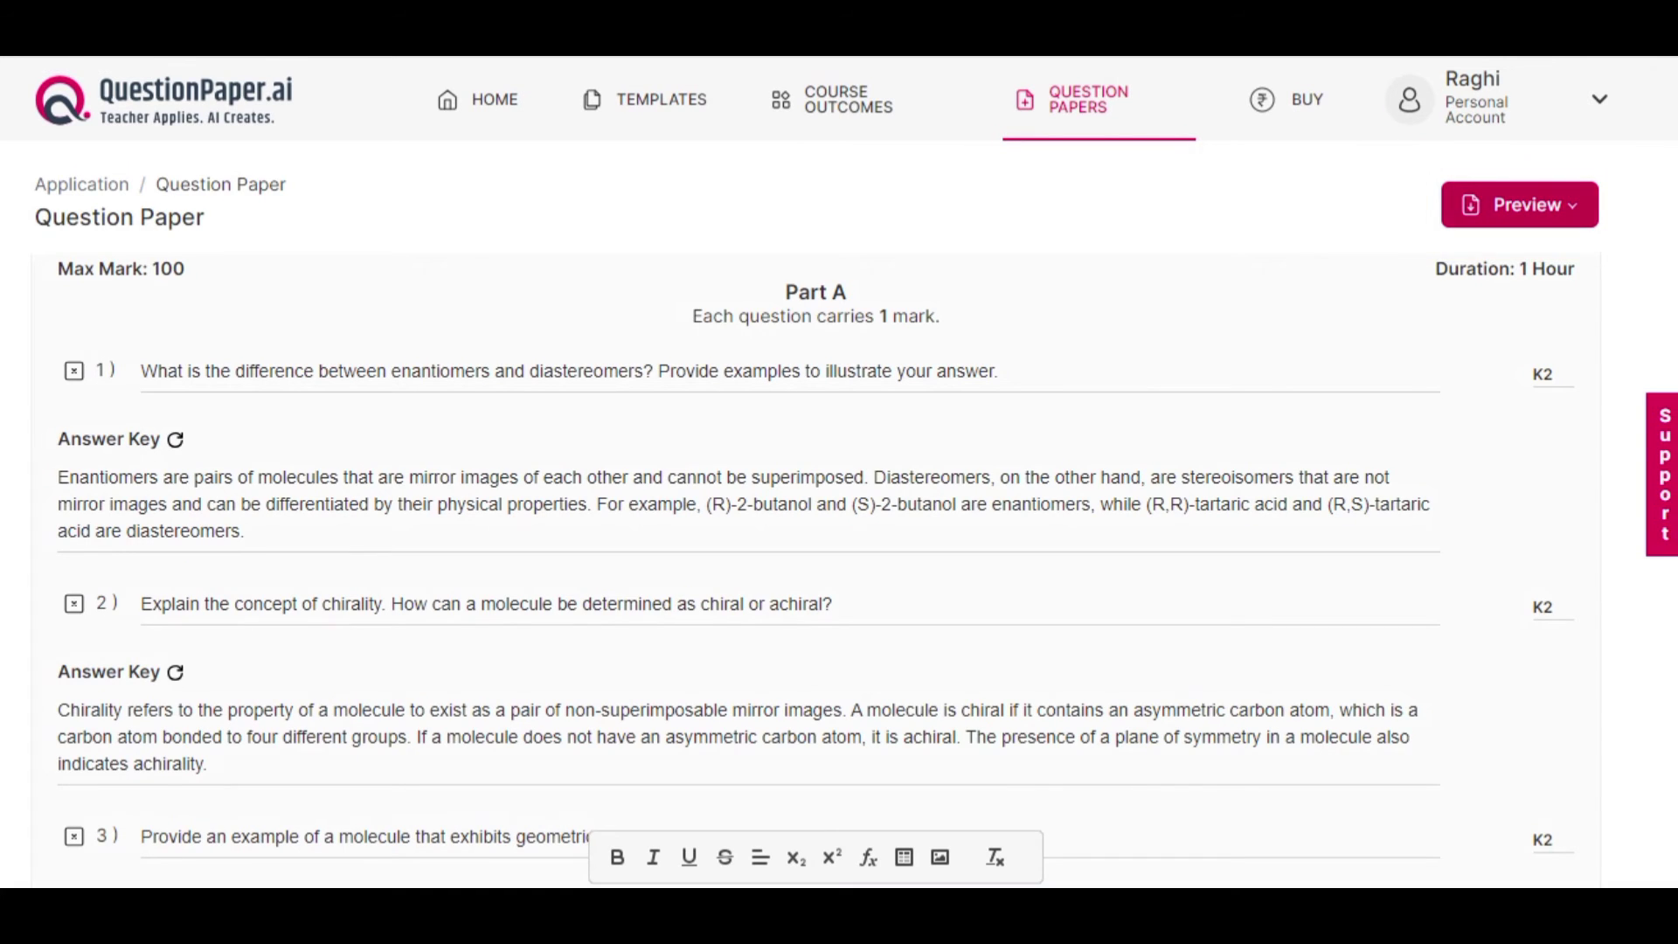
{"action": "left_click", "coordinate": [1520, 205]}
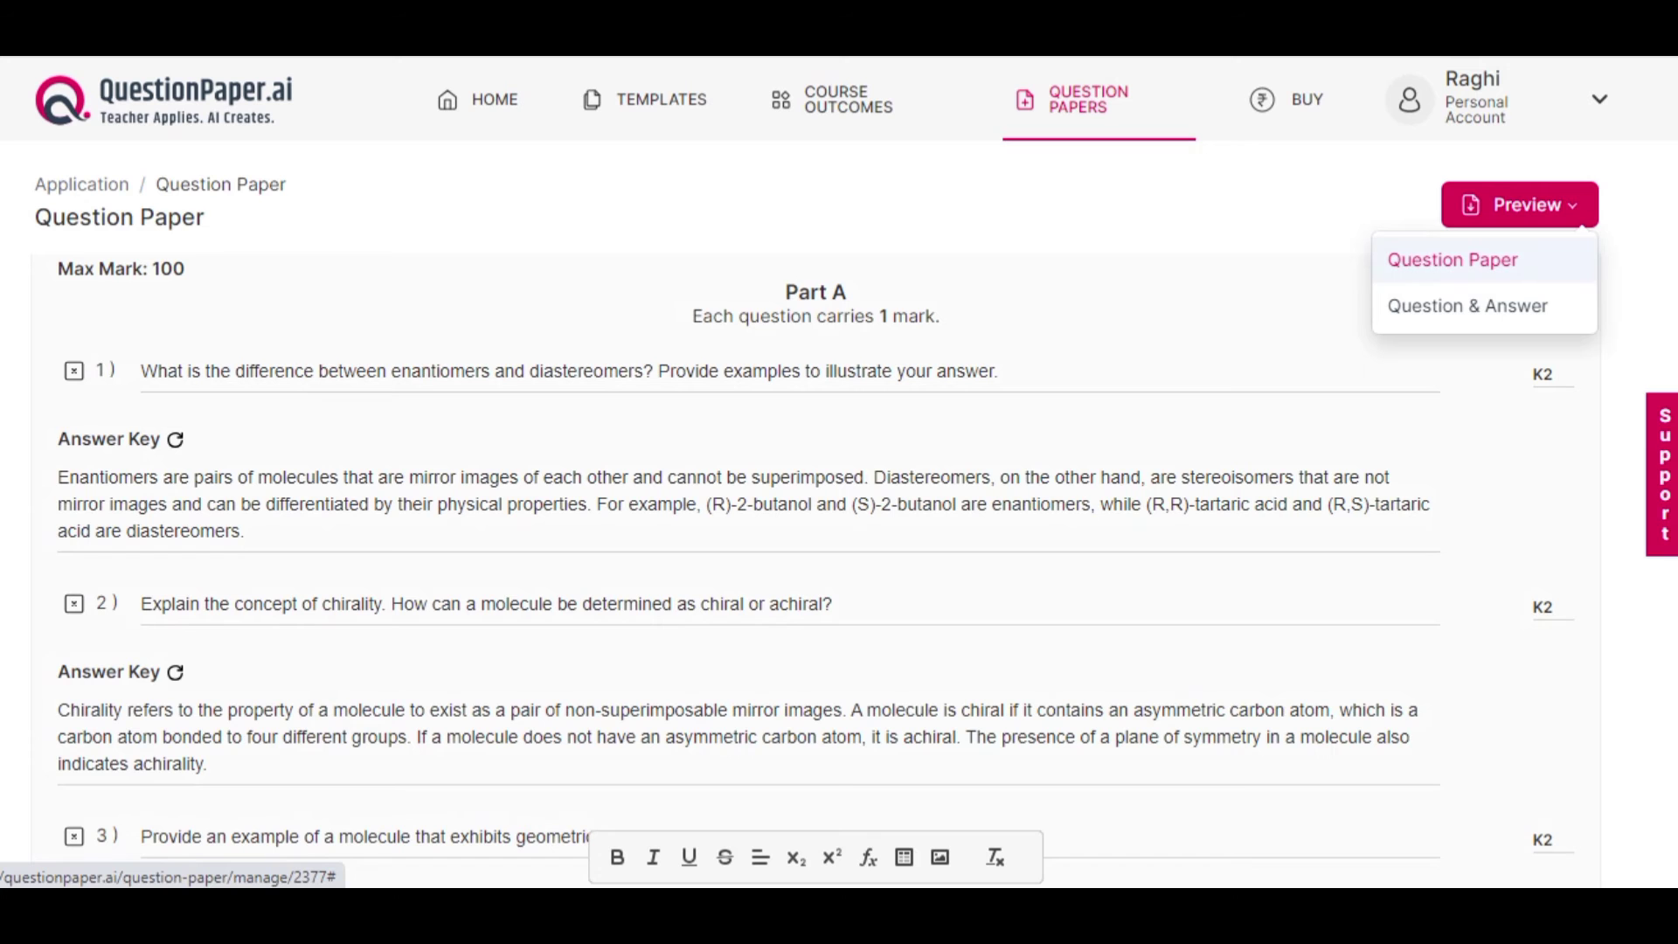
{"action": "left_click", "coordinate": [1453, 259]}
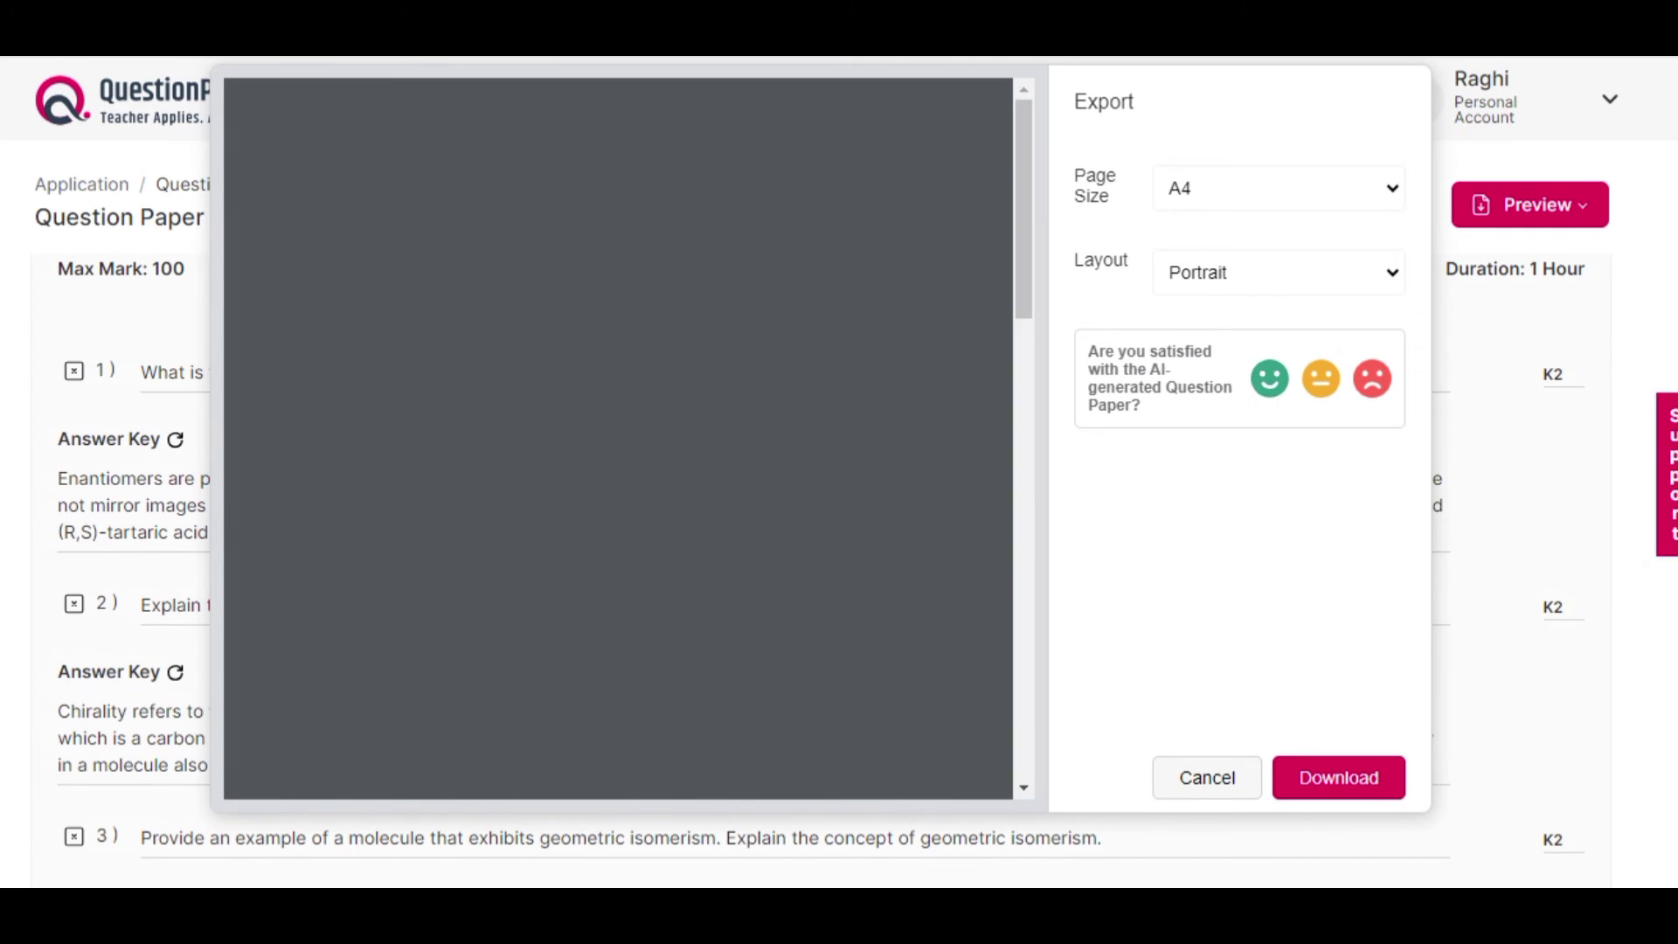
{"action": "scroll", "coordinate": [618, 437], "scroll_direction": "down", "scroll_amount": 20}
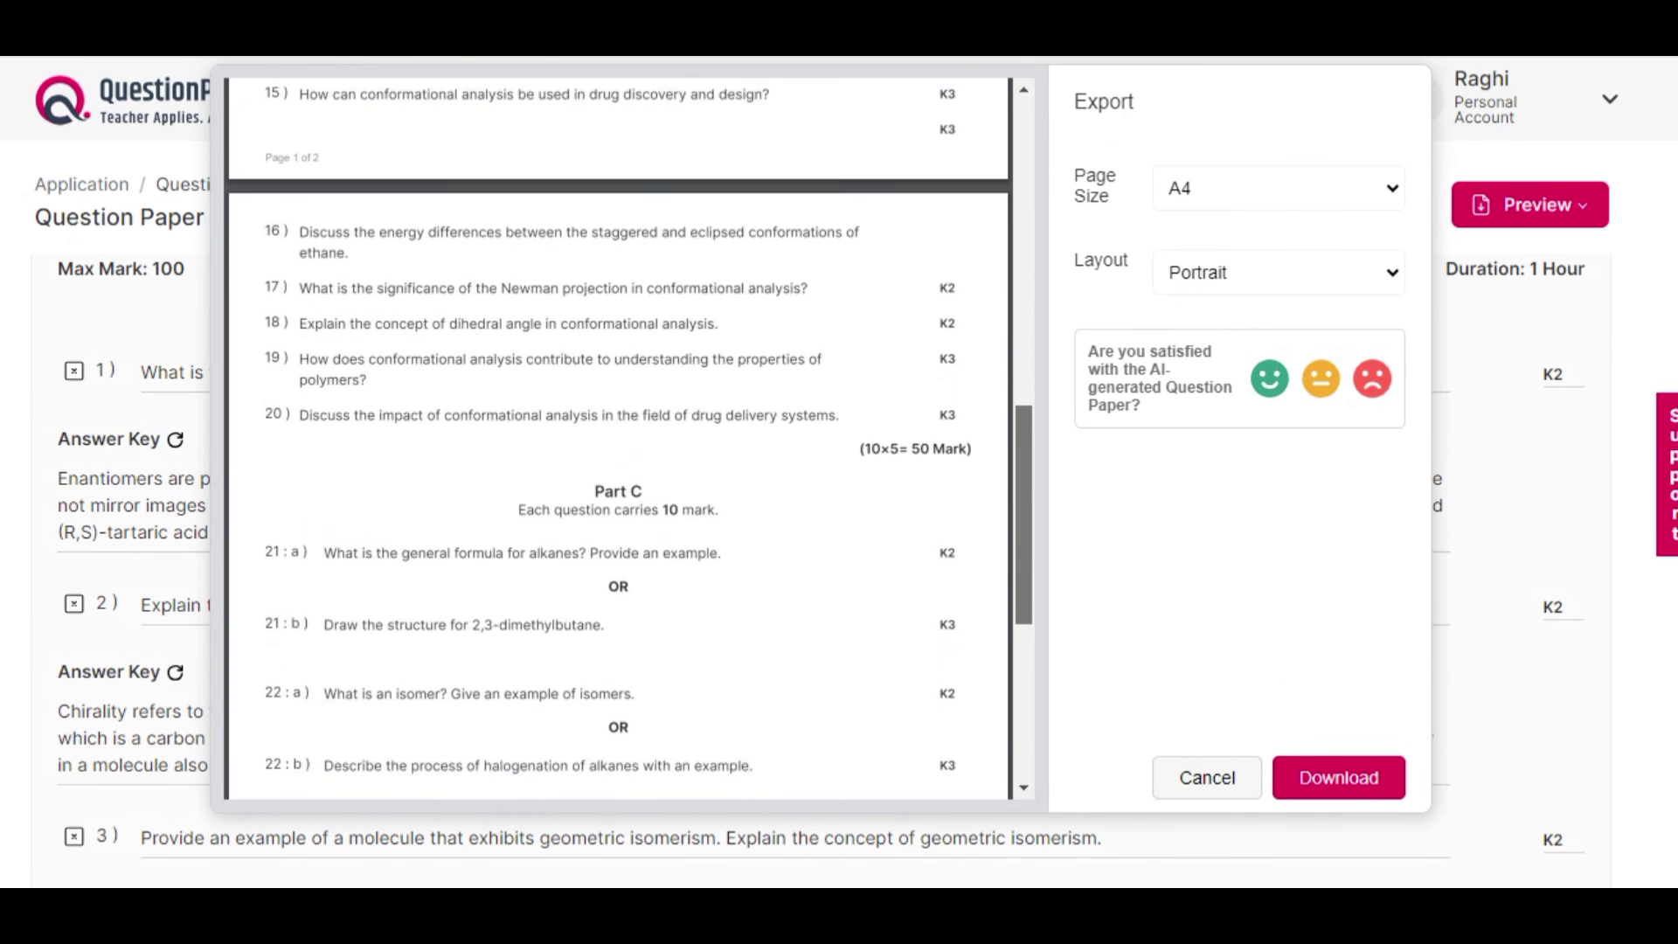
{"action": "left_click", "coordinate": [1338, 778]}
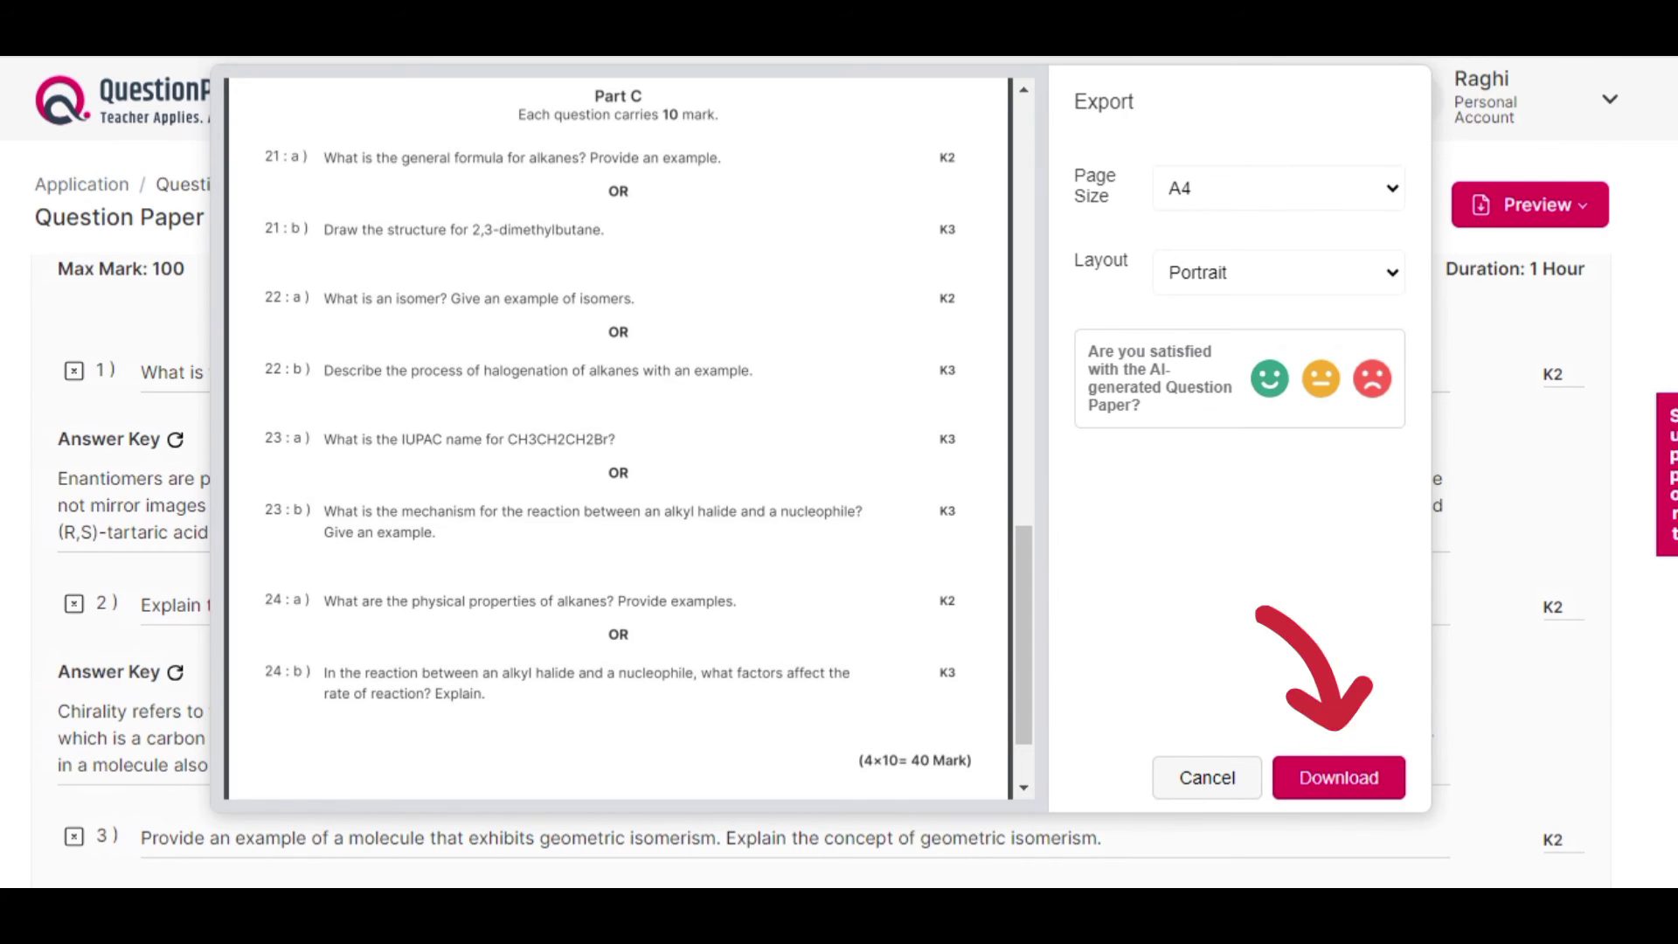
- Open the downloaded question paper PDF and look through its pages
{"action": "left_click", "coordinate": [1541, 38]}
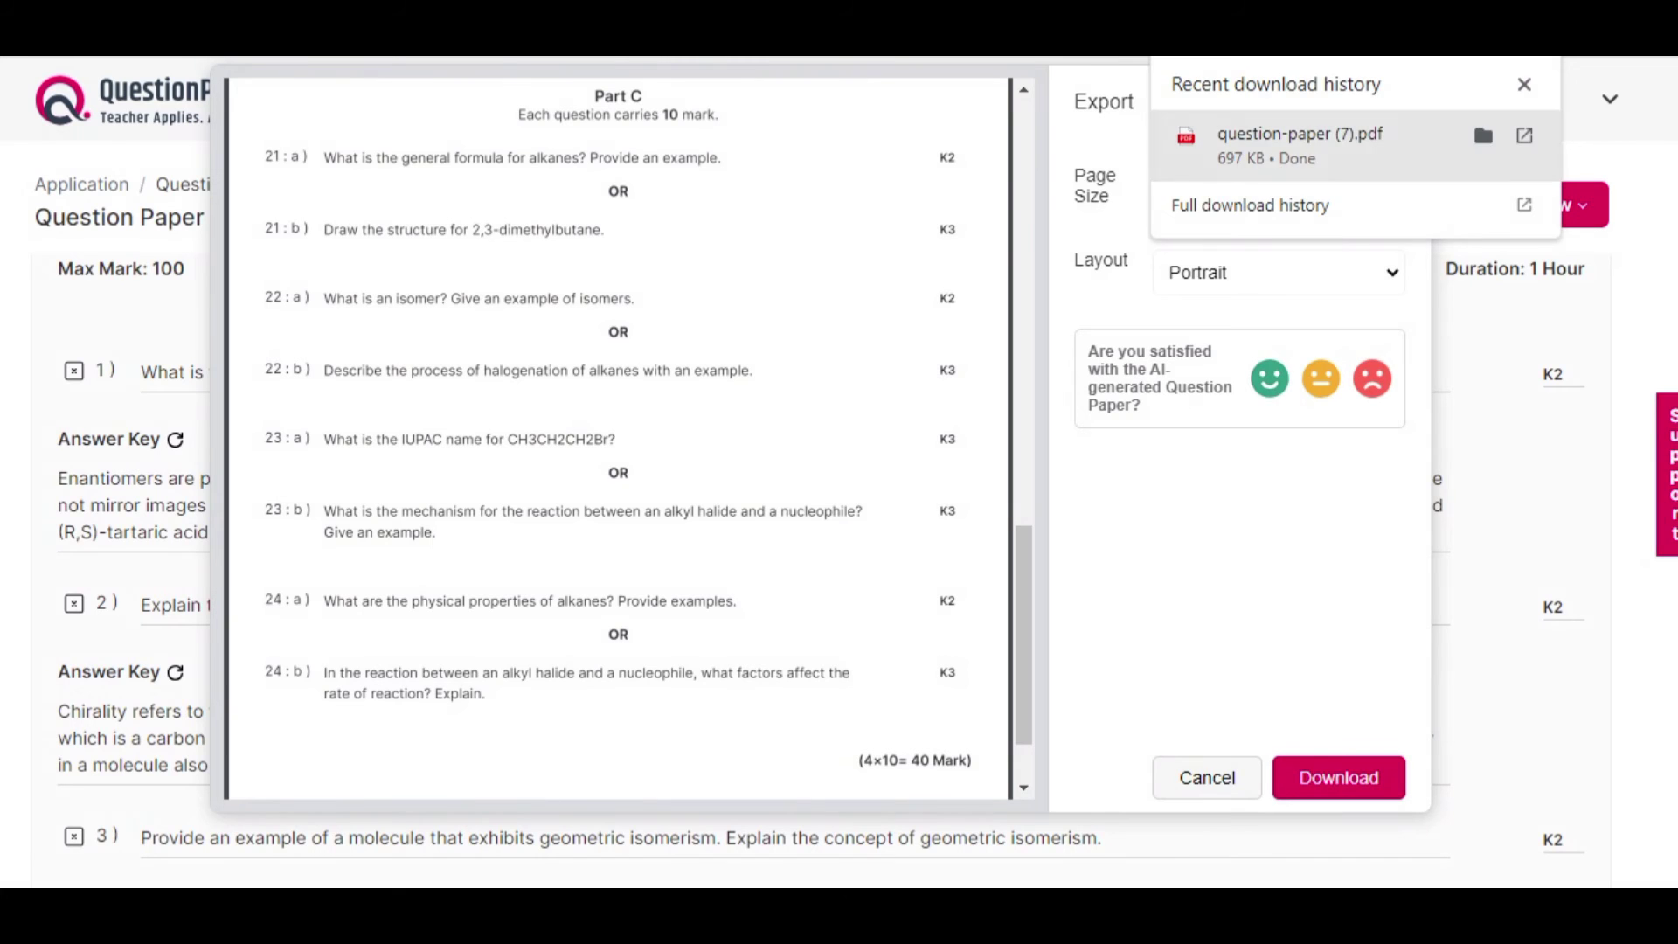
{"action": "left_click", "coordinate": [1300, 140]}
{"action": "scroll", "coordinate": [810, 507], "scroll_direction": "down", "scroll_amount": 20}
{"action": "scroll", "coordinate": [810, 507], "scroll_direction": "up", "scroll_amount": 8}
{"action": "scroll", "coordinate": [810, 507], "scroll_direction": "up", "scroll_amount": 15}
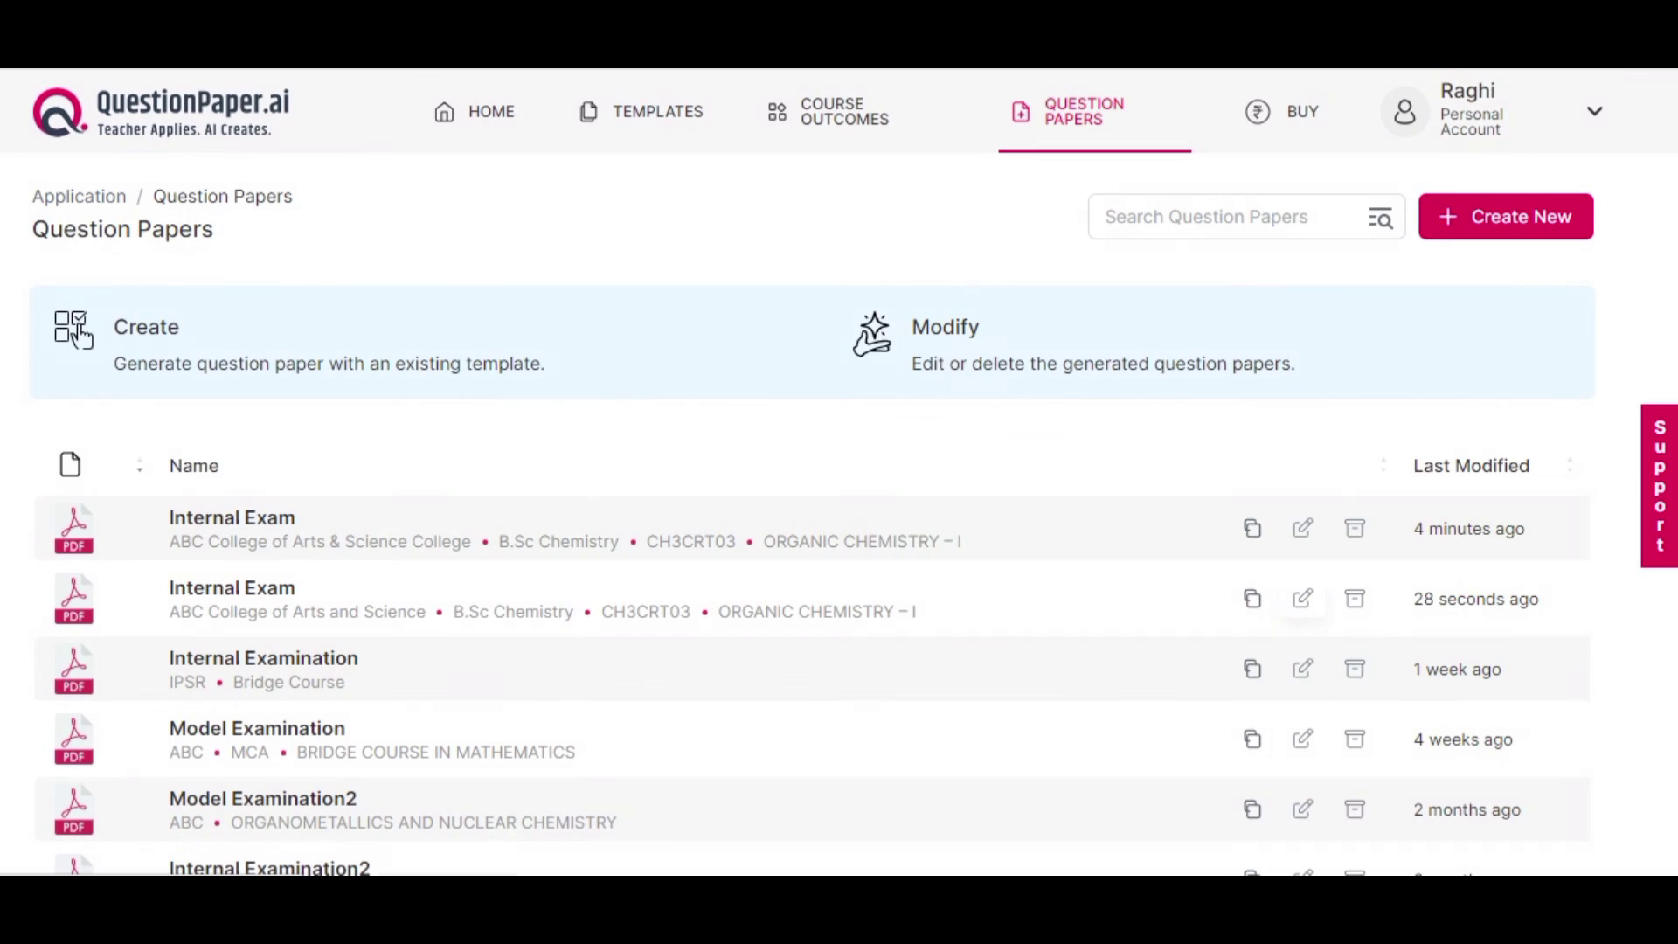
- Reopen the Internal Exam paper of ABC College of Arts and Science for editing and clear question 5, on optical activity, in Part A
{"action": "left_click", "coordinate": [1303, 598]}
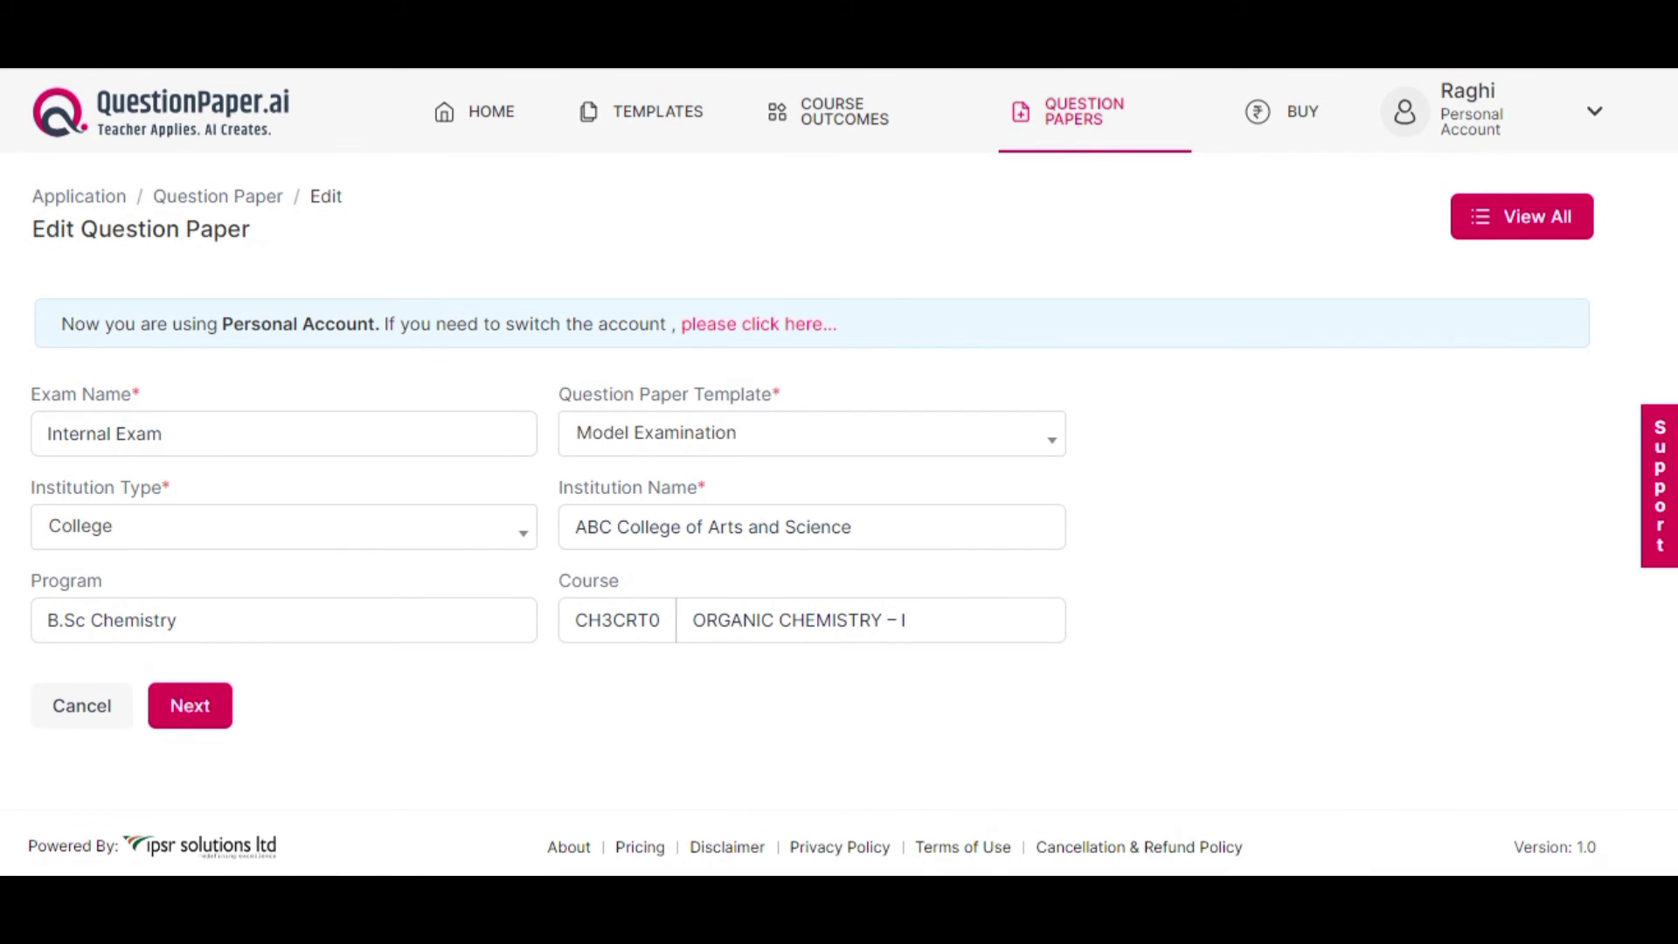
{"action": "left_click", "coordinate": [189, 705]}
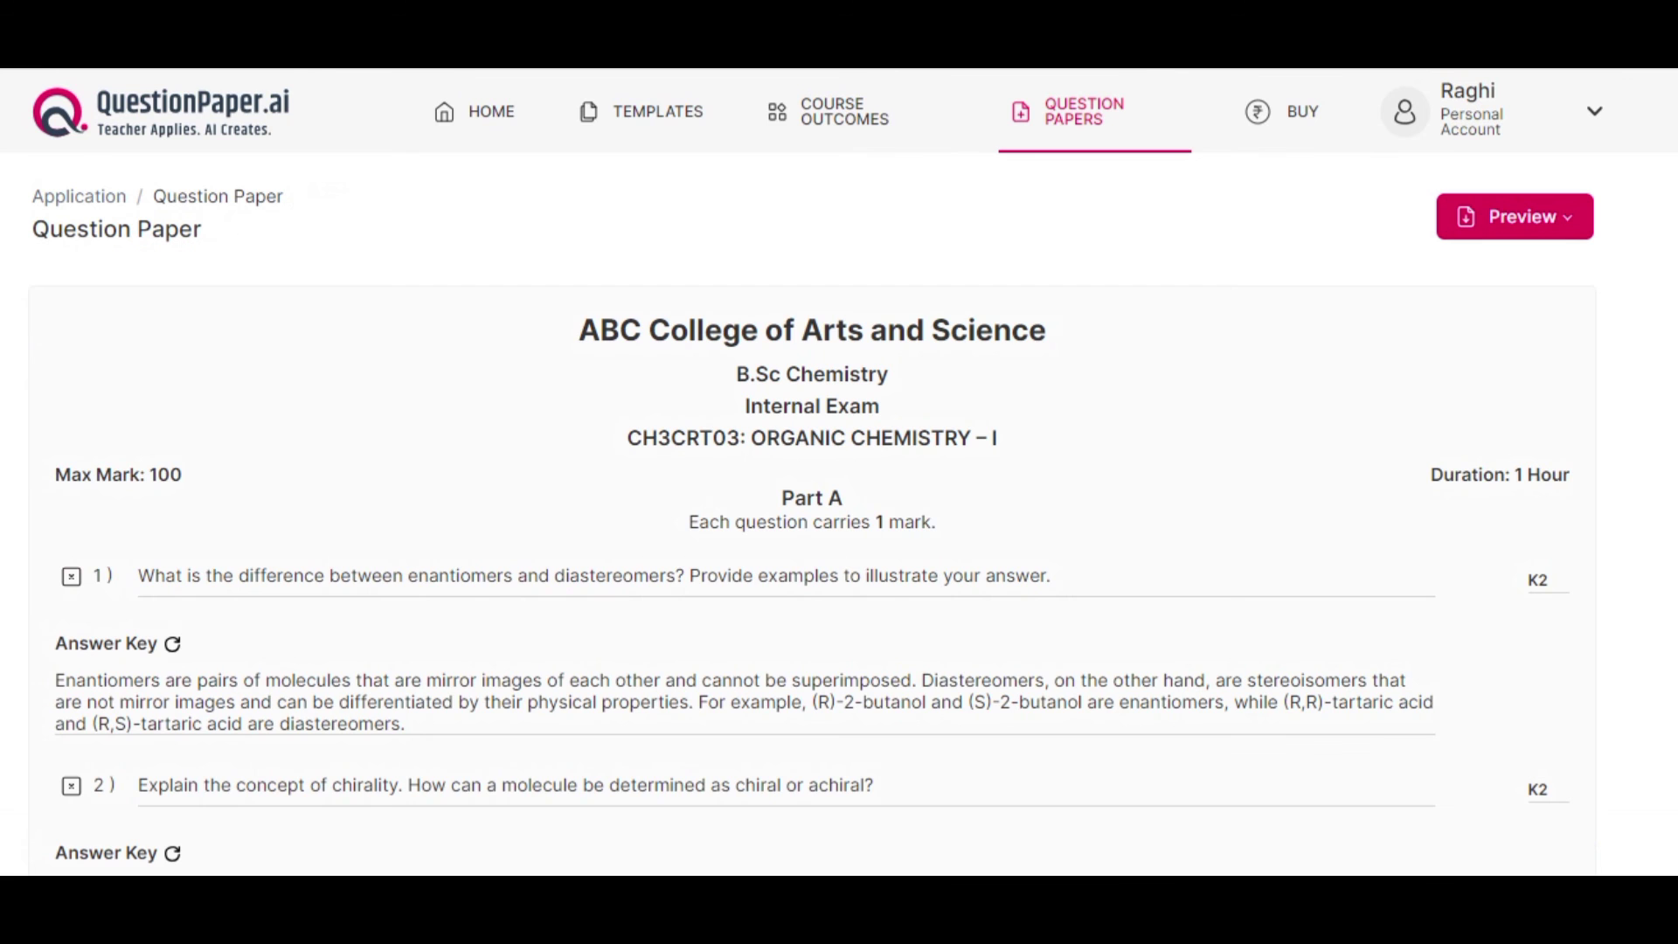
{"action": "scroll", "coordinate": [838, 568], "scroll_direction": "down", "scroll_amount": 5}
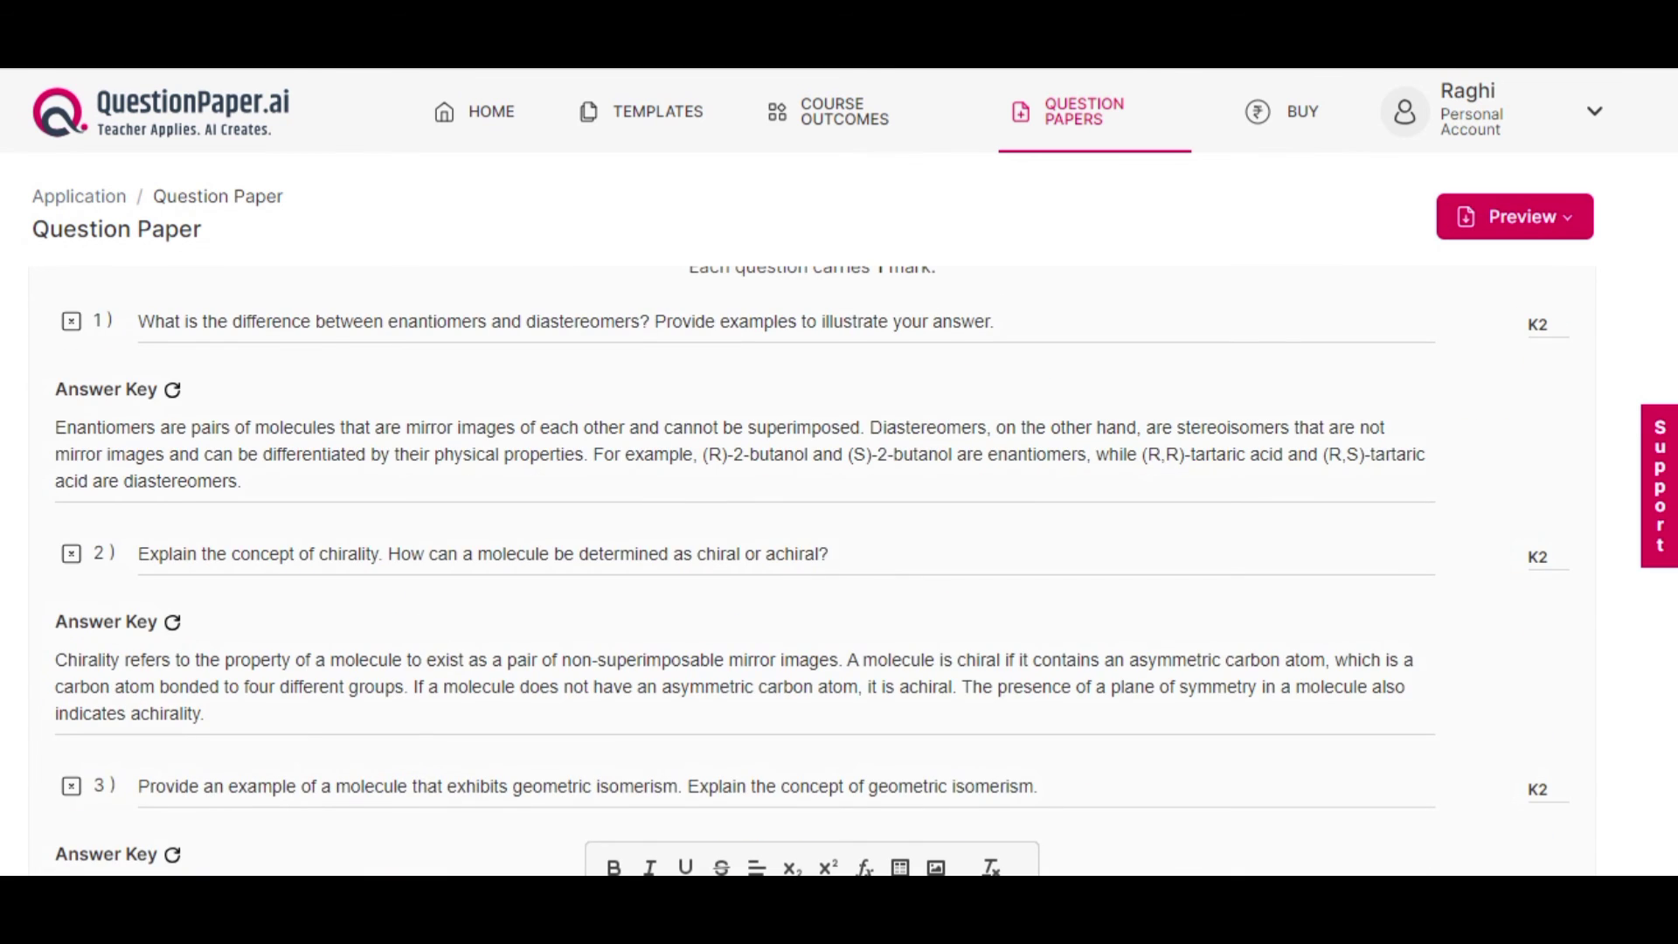
{"action": "scroll", "coordinate": [839, 568], "scroll_direction": "down", "scroll_amount": 7}
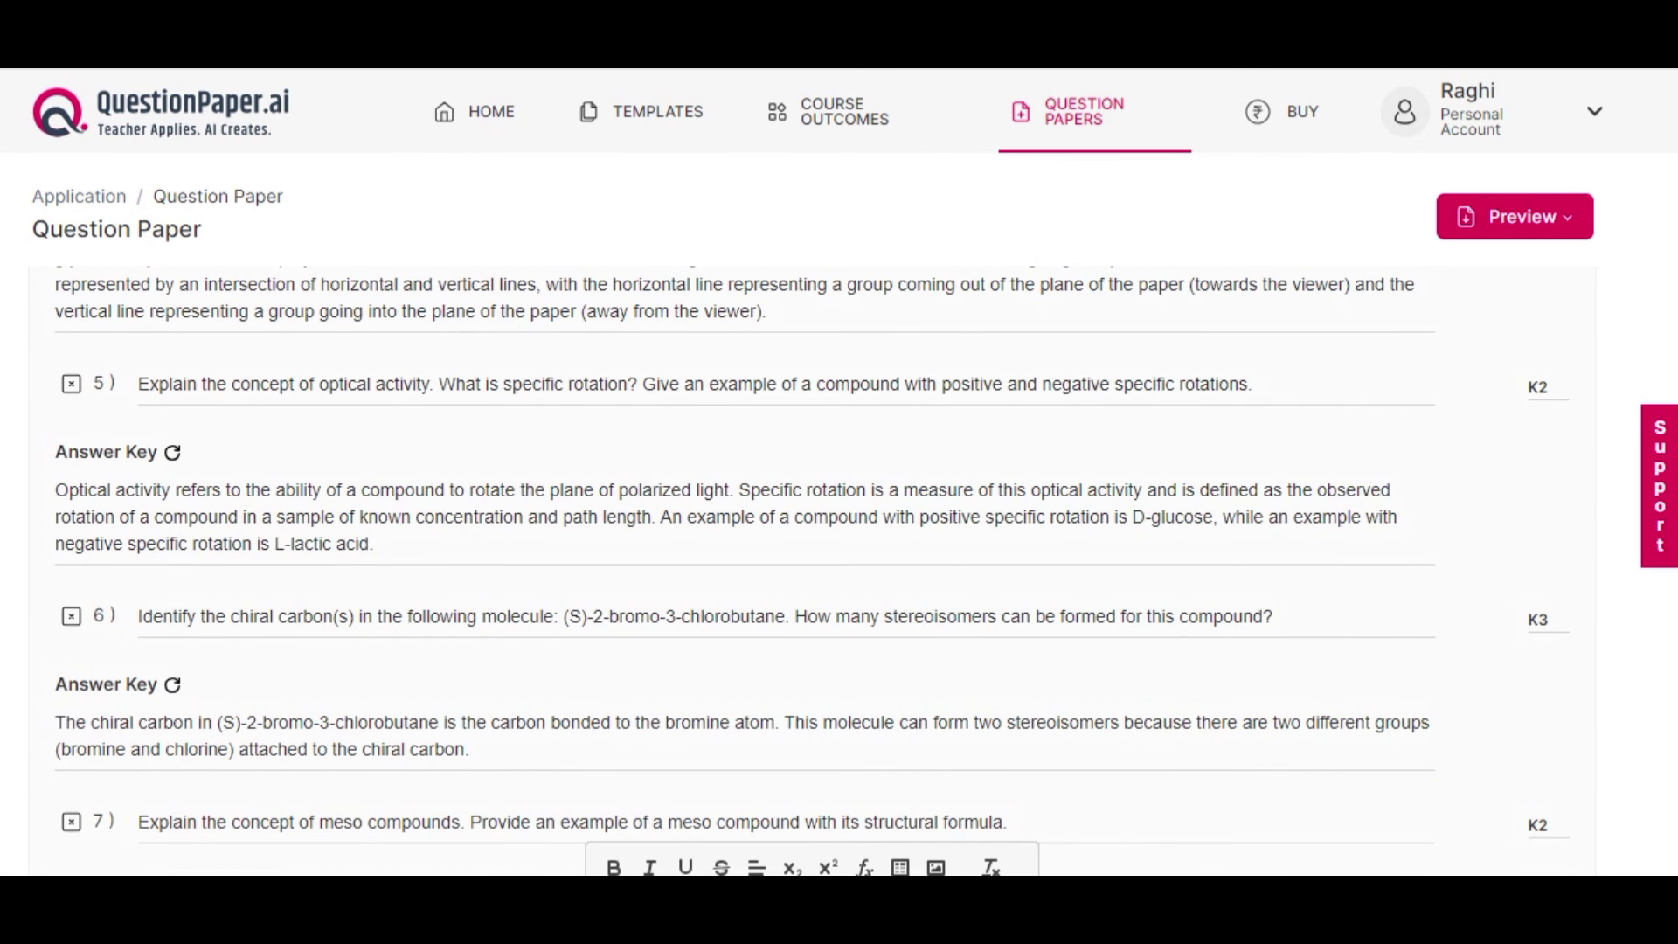
{"action": "left_click", "coordinate": [71, 384]}
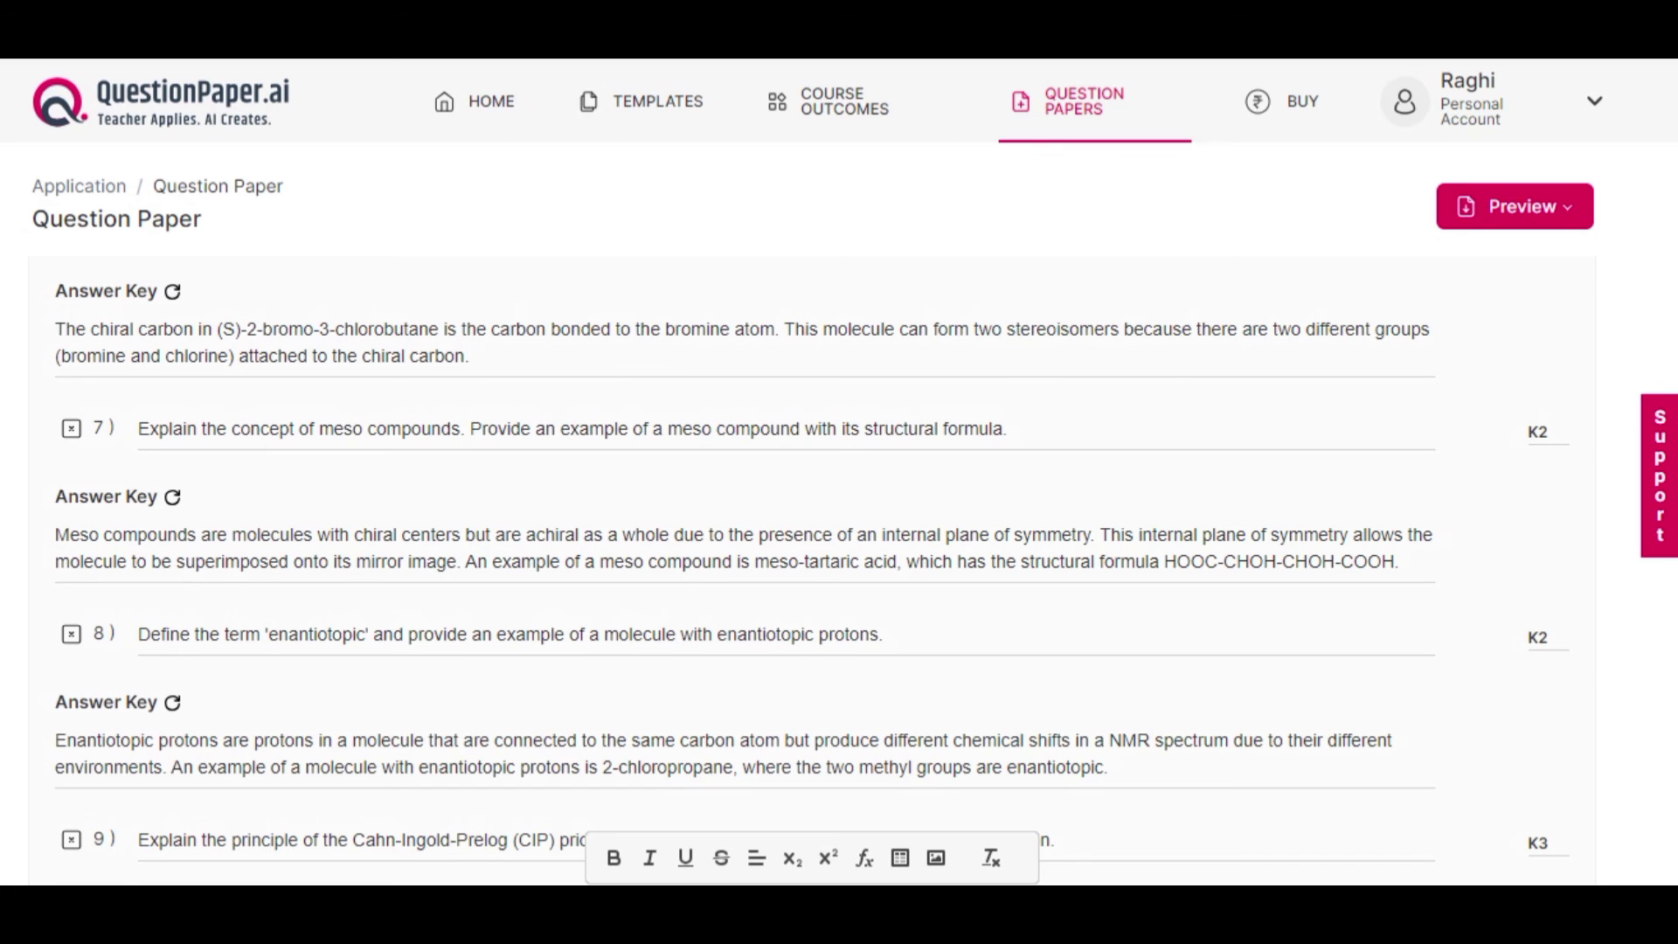
{"action": "scroll", "coordinate": [813, 568], "scroll_direction": "down", "scroll_amount": 2}
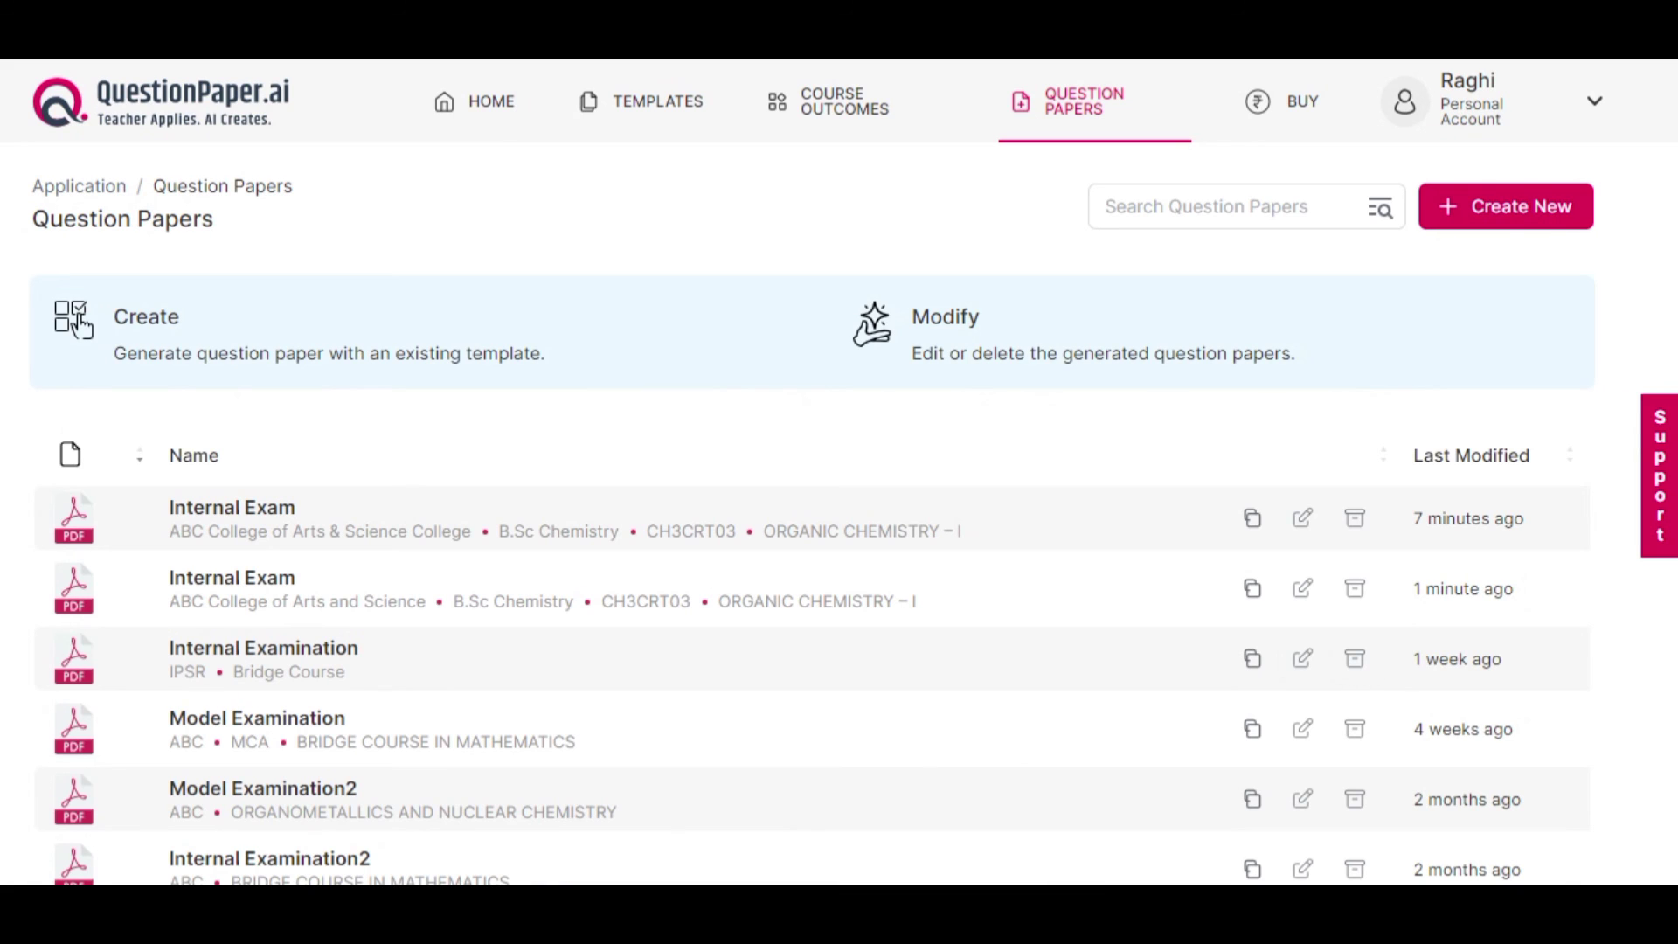
- Try to delete the Internal Exam question paper of ABC College of Arts & Science College
{"action": "left_click", "coordinate": [1354, 518]}
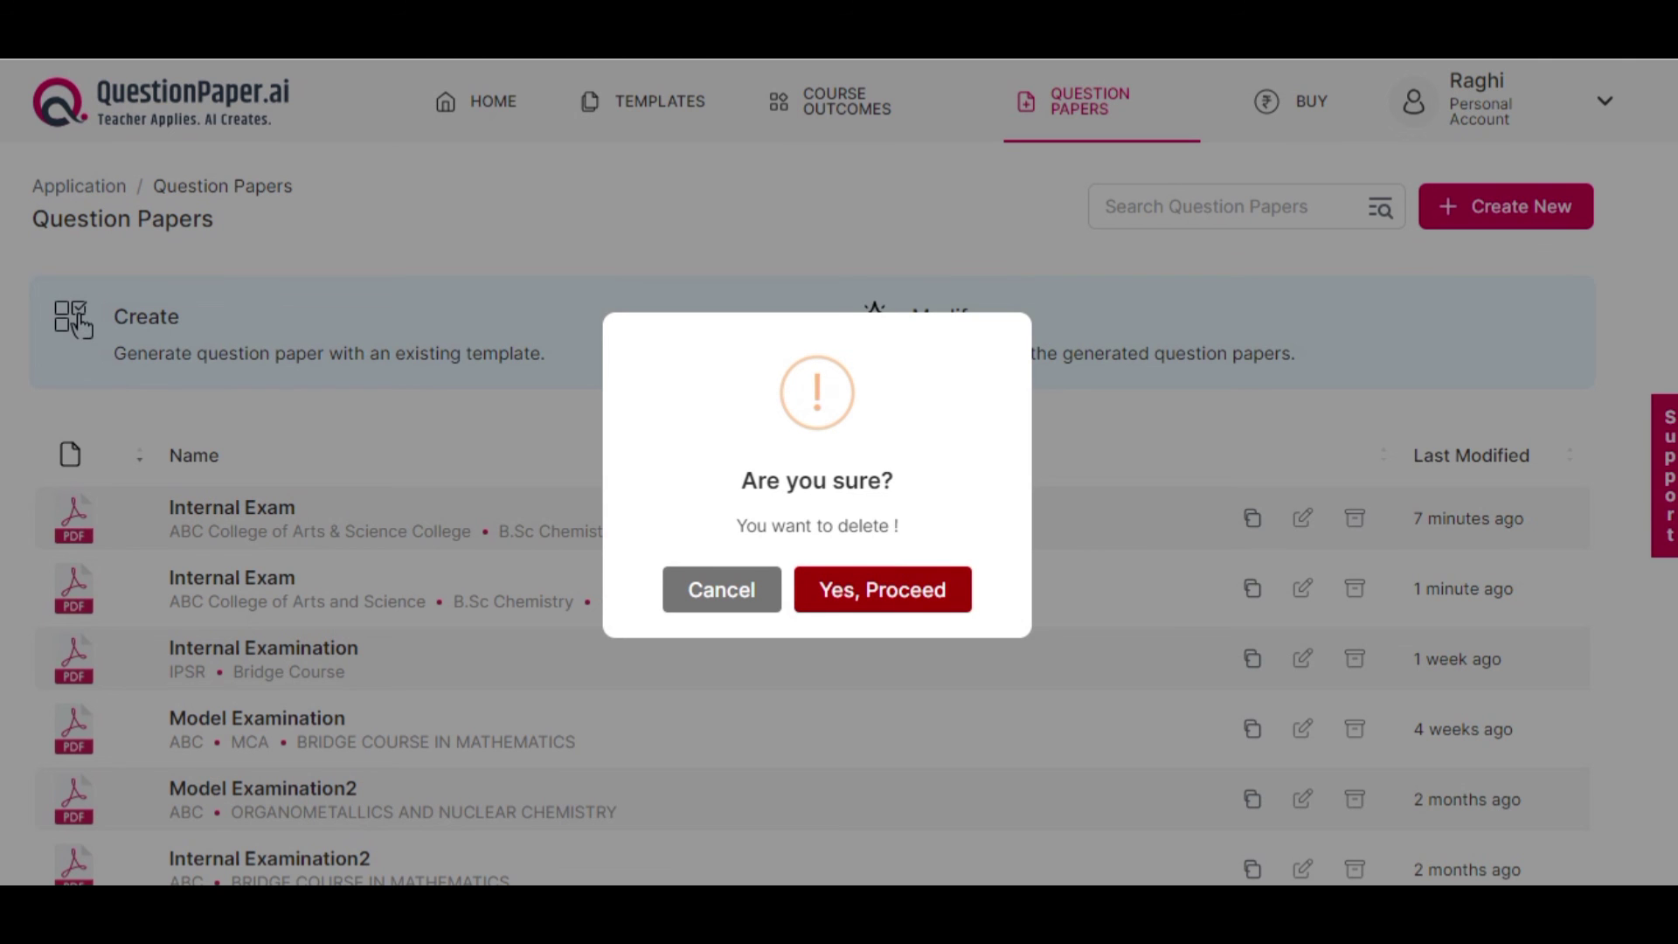
{"action": "left_click", "coordinate": [883, 590]}
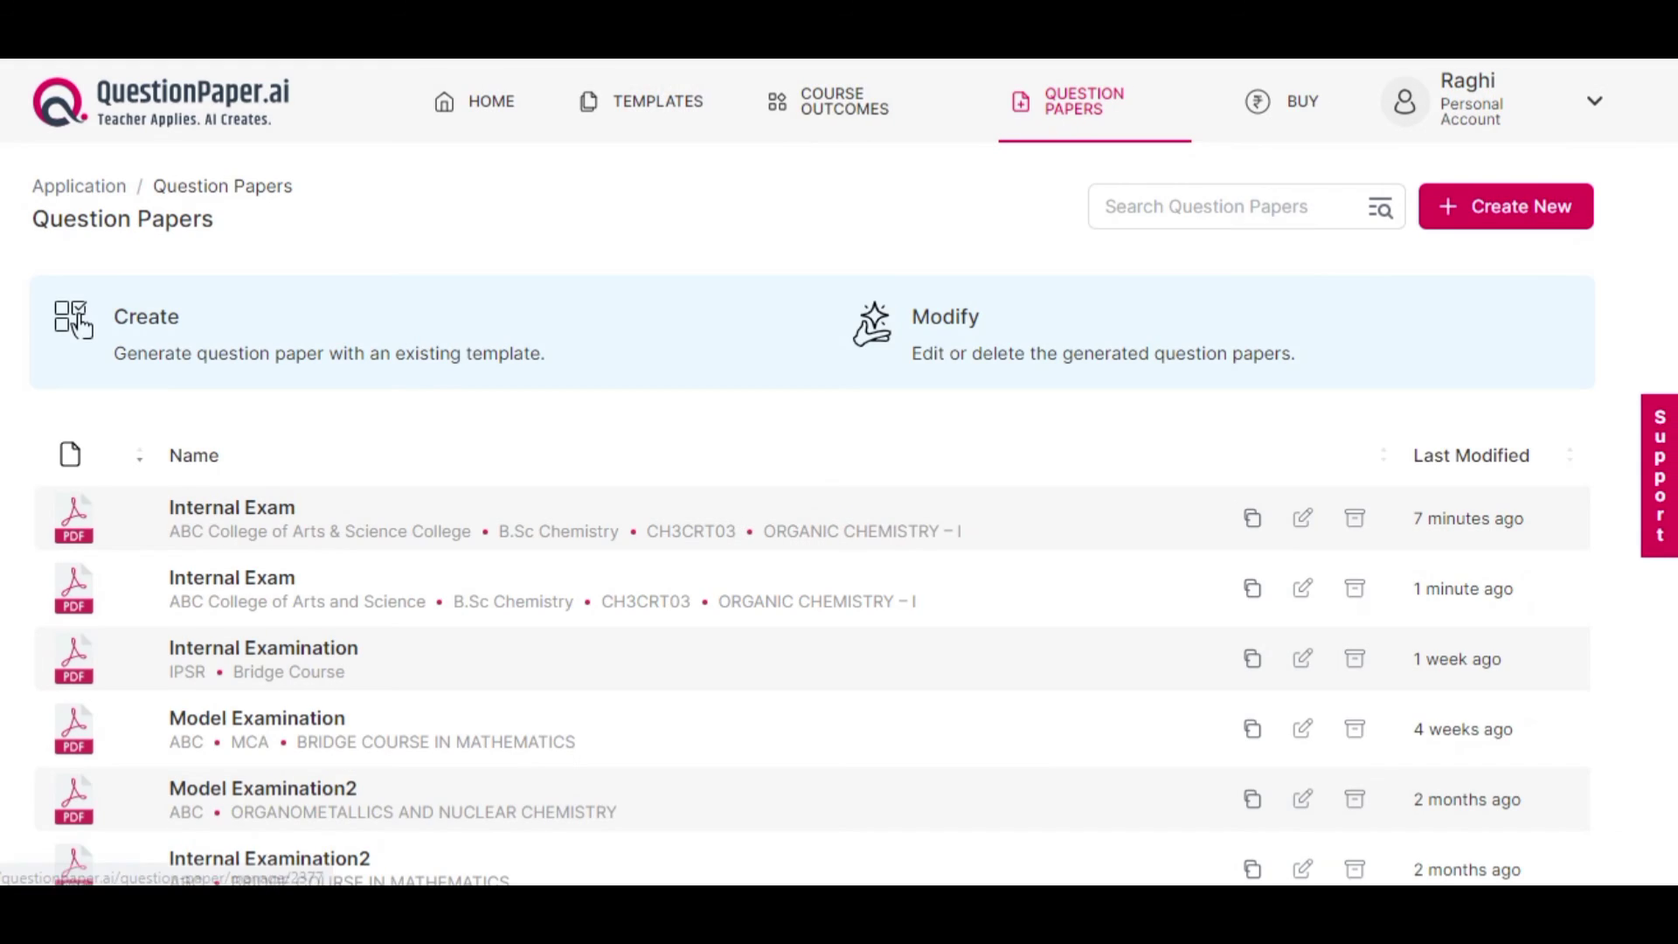